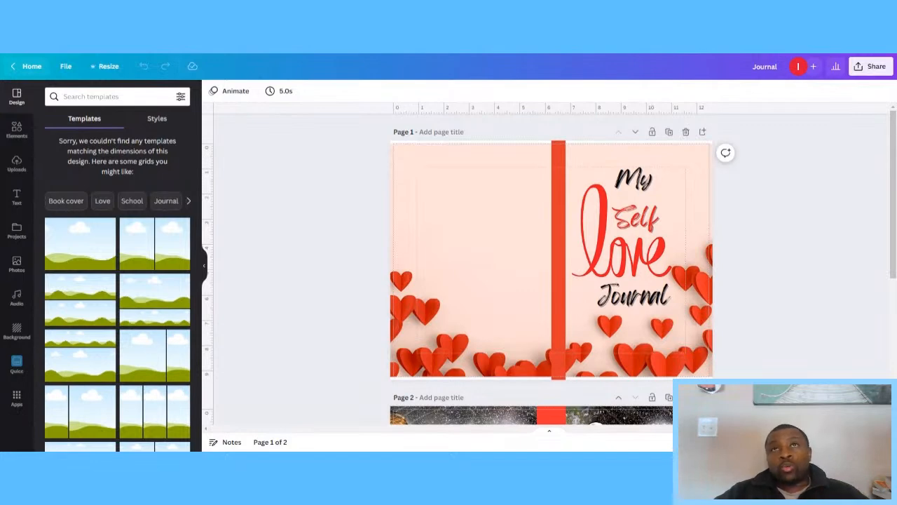
Step: Leave the journal design for the home page, search for "book" and open the Book Cover templates
{"action": "left_click", "coordinate": [29, 67]}
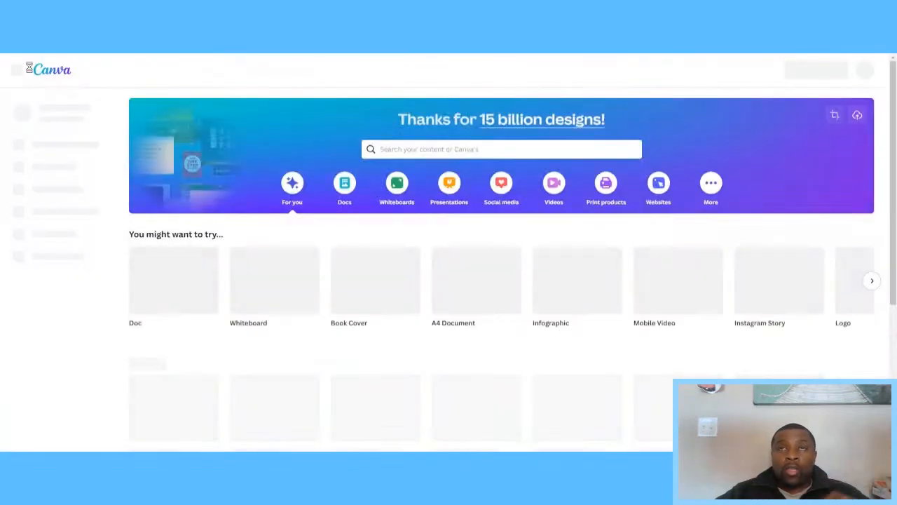
{"action": "left_click", "coordinate": [409, 149]}
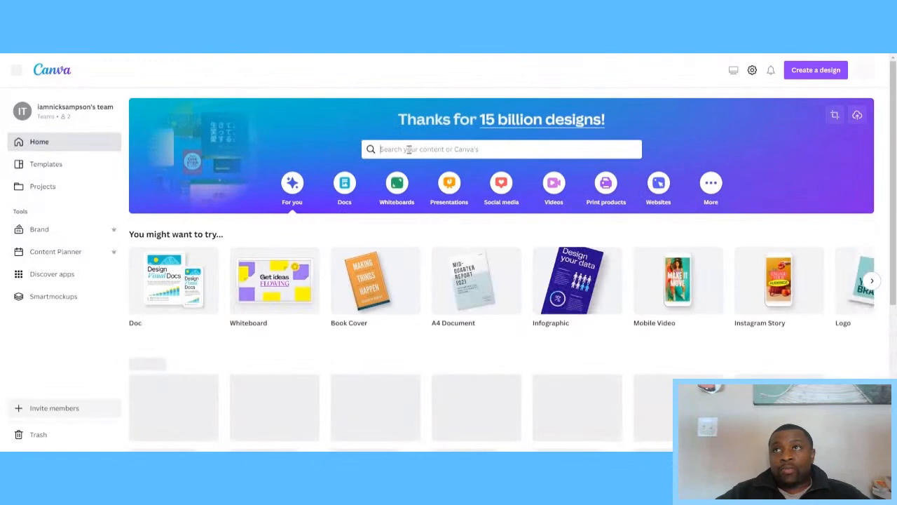
{"action": "type", "text": "book"}
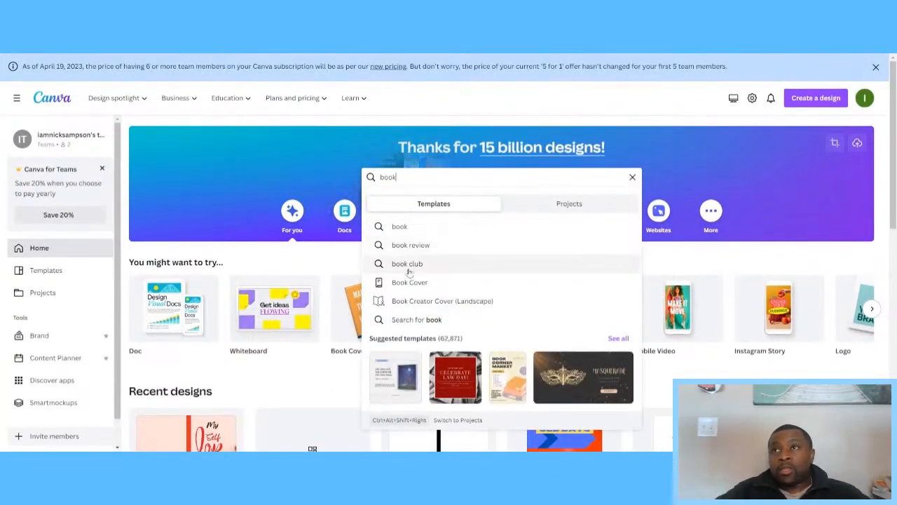
{"action": "left_click", "coordinate": [410, 283]}
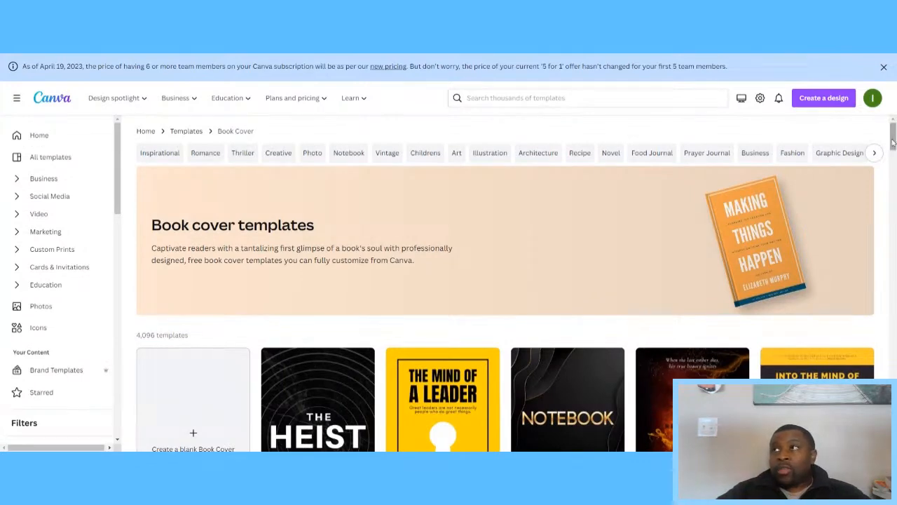
Step: Browse the book cover templates for design ideas, comparing layouts, imagery and title styles
{"action": "scroll", "coordinate": [505, 280], "scroll_direction": "down", "scroll_amount": 1}
{"action": "scroll", "coordinate": [505, 281], "scroll_direction": "down", "scroll_amount": 3}
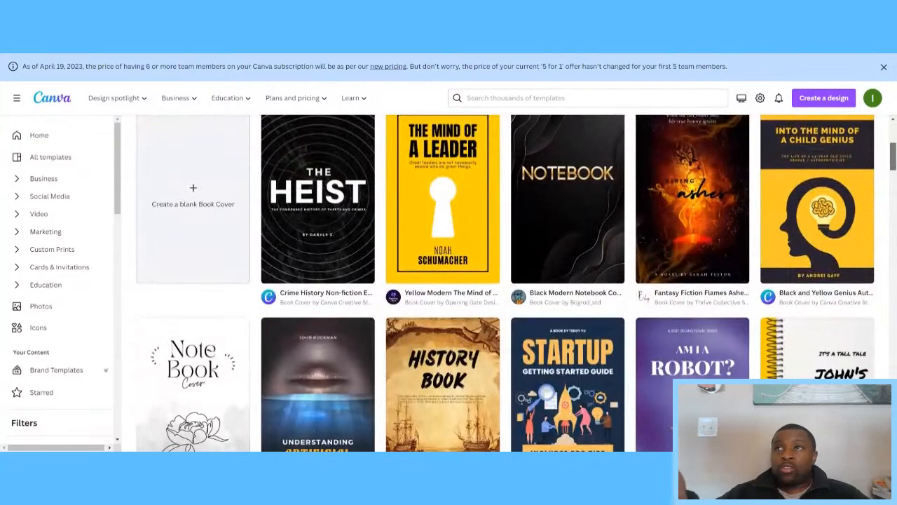
{"action": "scroll", "coordinate": [893, 179], "scroll_direction": "down", "scroll_amount": 3}
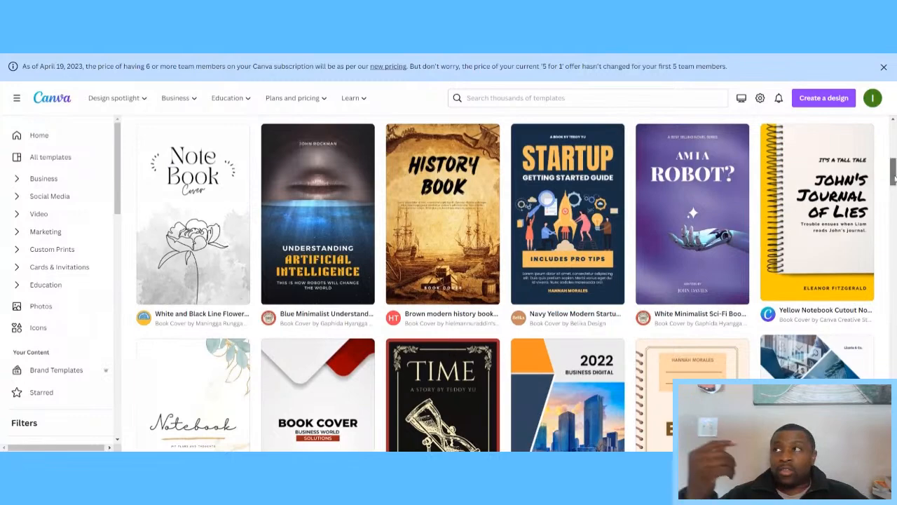
{"action": "scroll", "coordinate": [504, 280], "scroll_direction": "down", "scroll_amount": 4}
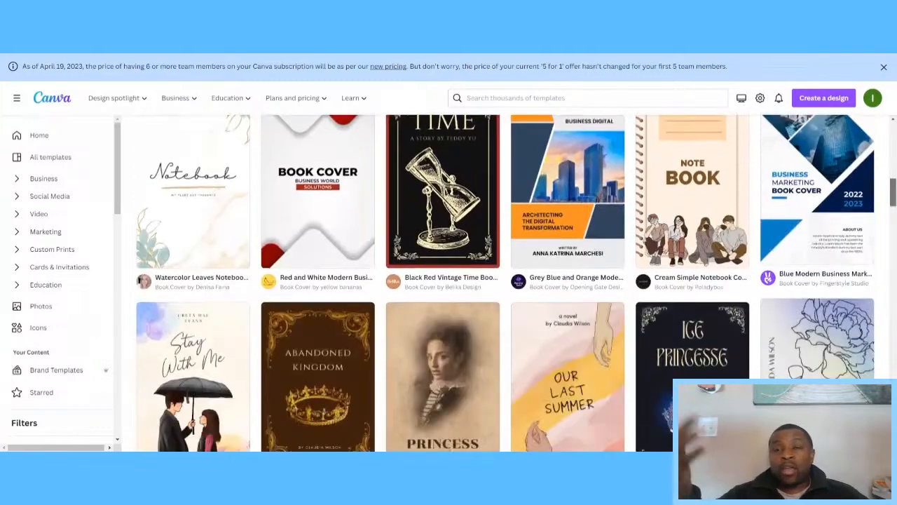
{"action": "scroll", "coordinate": [505, 281], "scroll_direction": "down", "scroll_amount": 10}
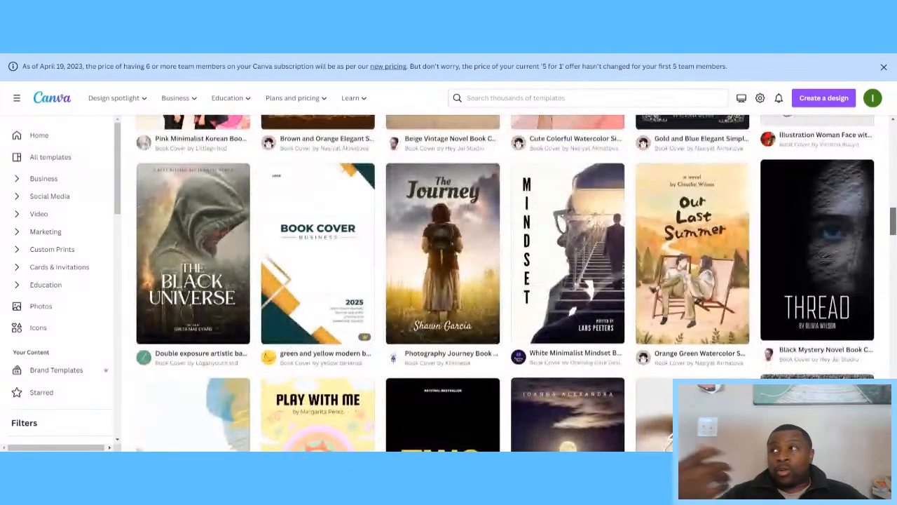
{"action": "scroll", "coordinate": [505, 280], "scroll_direction": "down", "scroll_amount": 3}
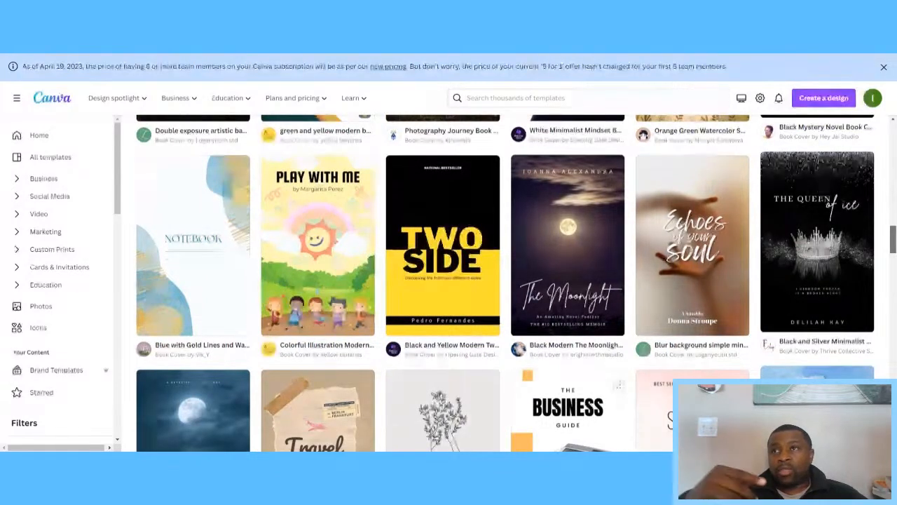
{"action": "scroll", "coordinate": [505, 281], "scroll_direction": "down", "scroll_amount": 2}
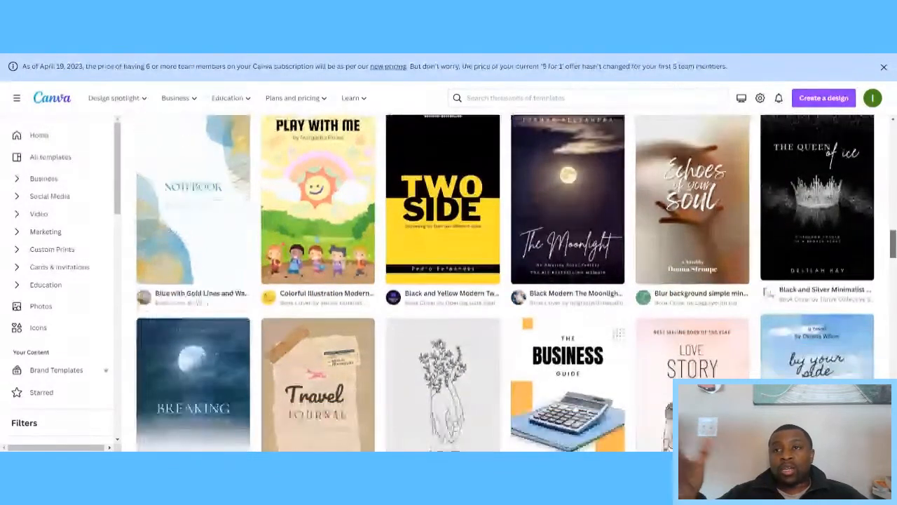
{"action": "scroll", "coordinate": [504, 280], "scroll_direction": "down", "scroll_amount": 5}
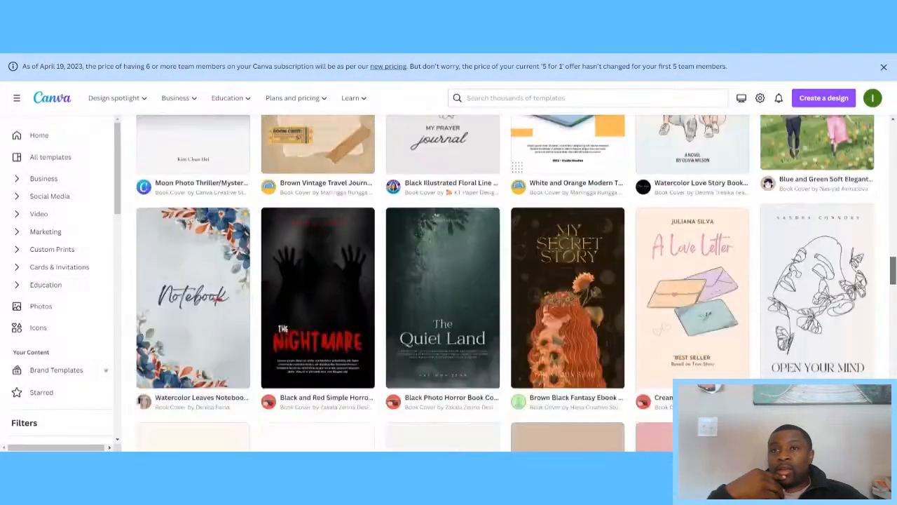
{"action": "scroll", "coordinate": [887, 229], "scroll_direction": "up", "scroll_amount": 3}
{"action": "scroll", "coordinate": [887, 229], "scroll_direction": "up", "scroll_amount": 10}
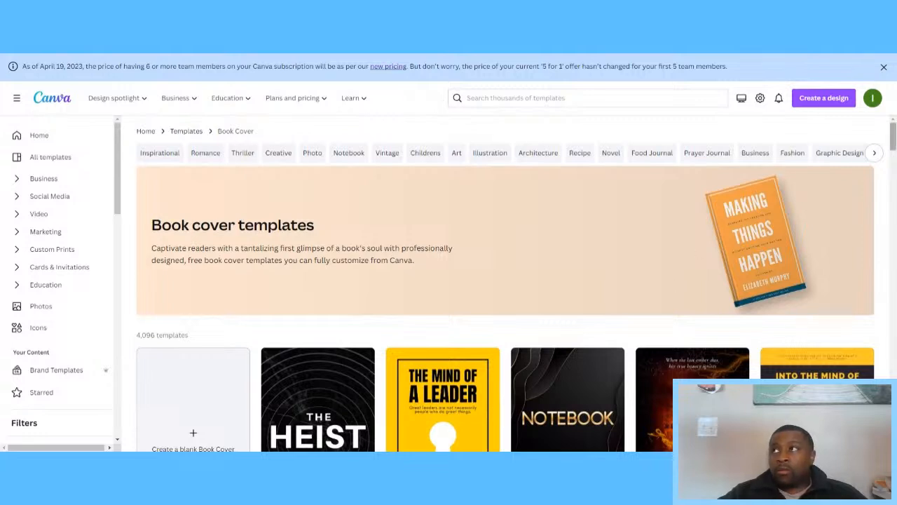
{"action": "left_click_drag", "start_coordinate": [892, 145], "coordinate": [892, 189]}
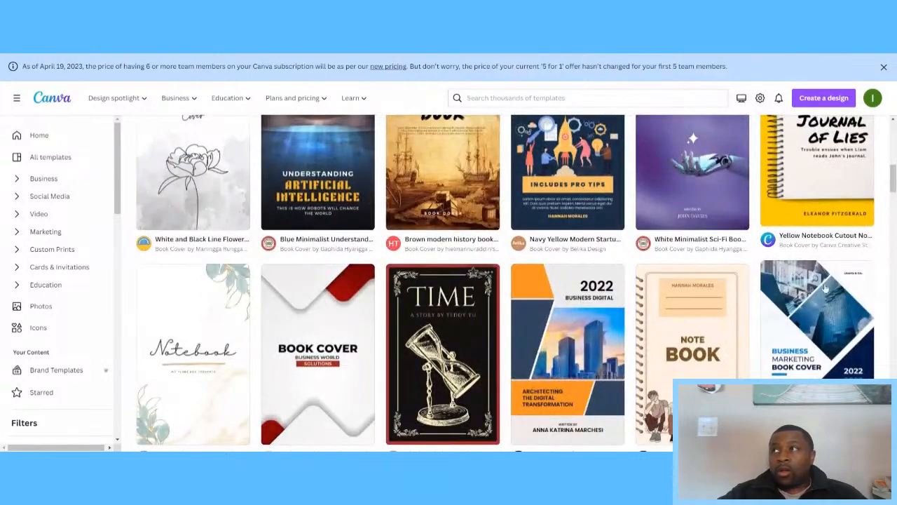
{"action": "left_click_drag", "start_coordinate": [893, 181], "coordinate": [893, 155]}
{"action": "scroll", "coordinate": [505, 280], "scroll_direction": "down", "scroll_amount": 15}
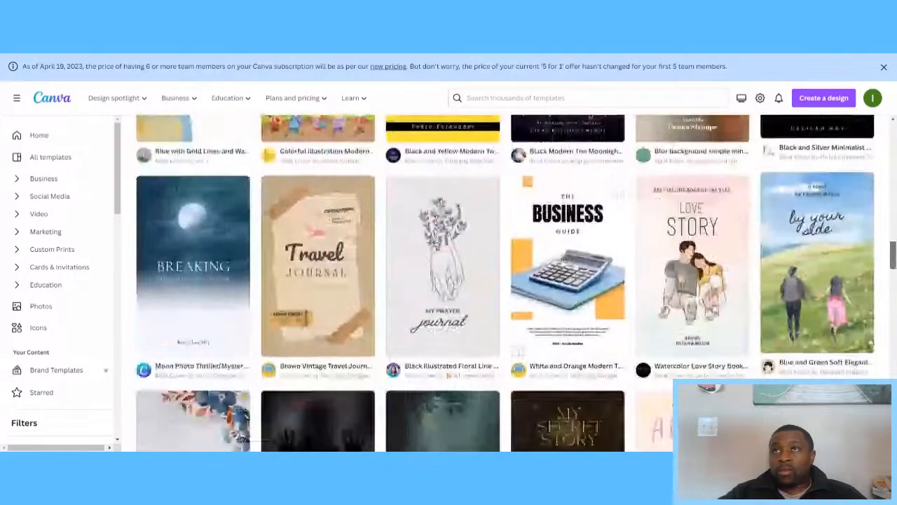
{"action": "left_click_drag", "start_coordinate": [893, 255], "coordinate": [893, 124]}
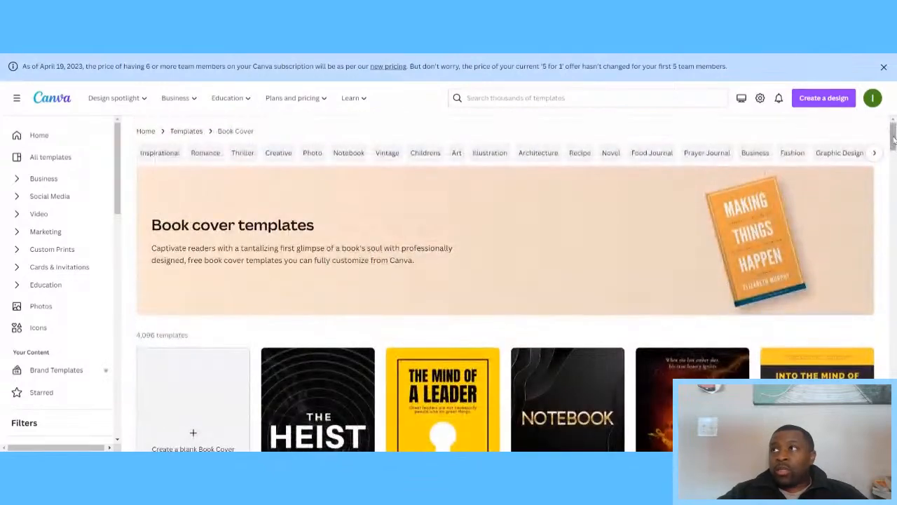
{"action": "scroll", "coordinate": [365, 169], "scroll_direction": "down", "scroll_amount": 5}
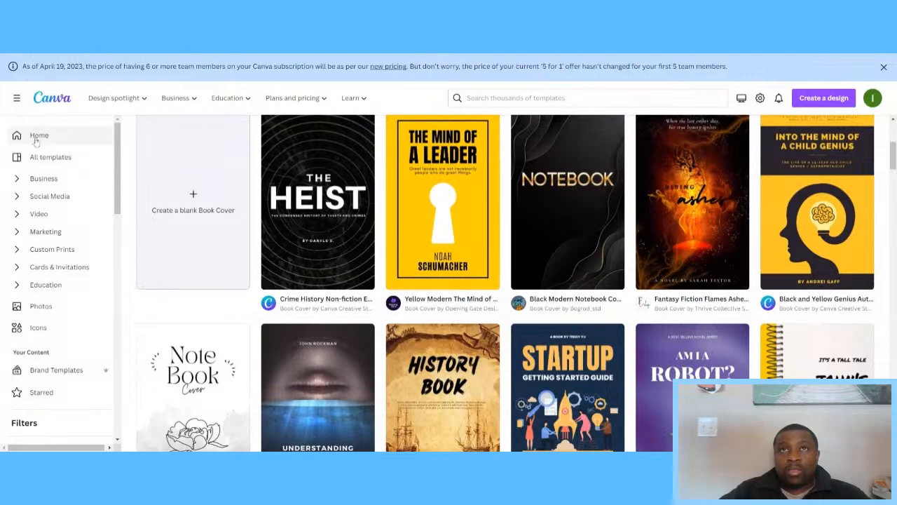
Step: Return to the home page, start a blank eBook cover and resize it to the recent size 10.304 × 8.25 in
{"action": "left_click", "coordinate": [38, 136]}
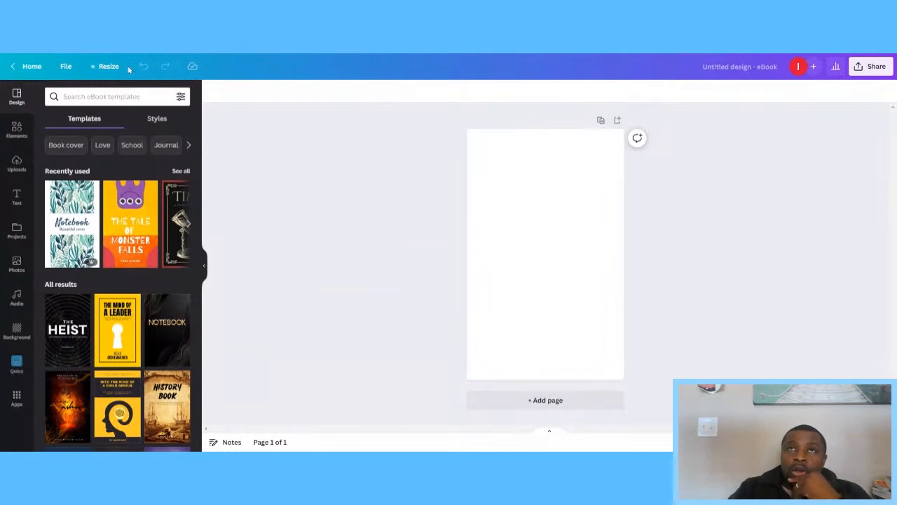
{"action": "left_click", "coordinate": [105, 66]}
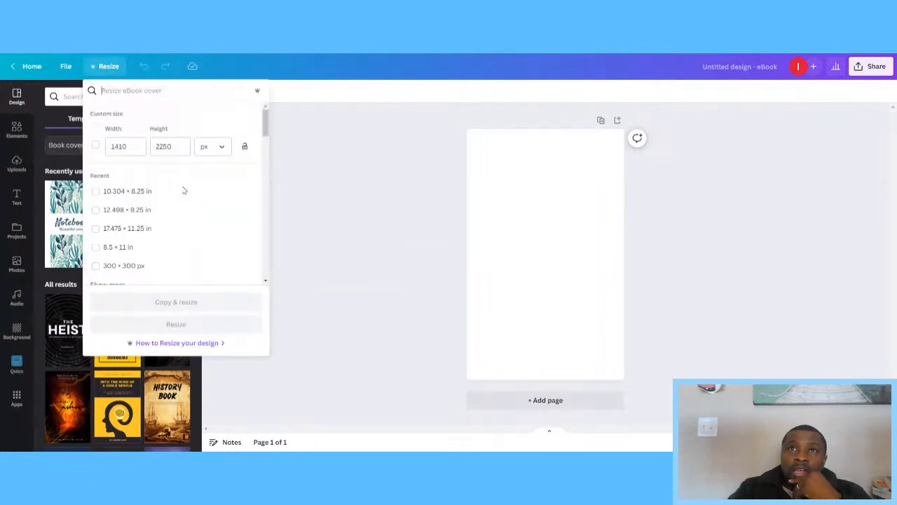
{"action": "left_click", "coordinate": [96, 191]}
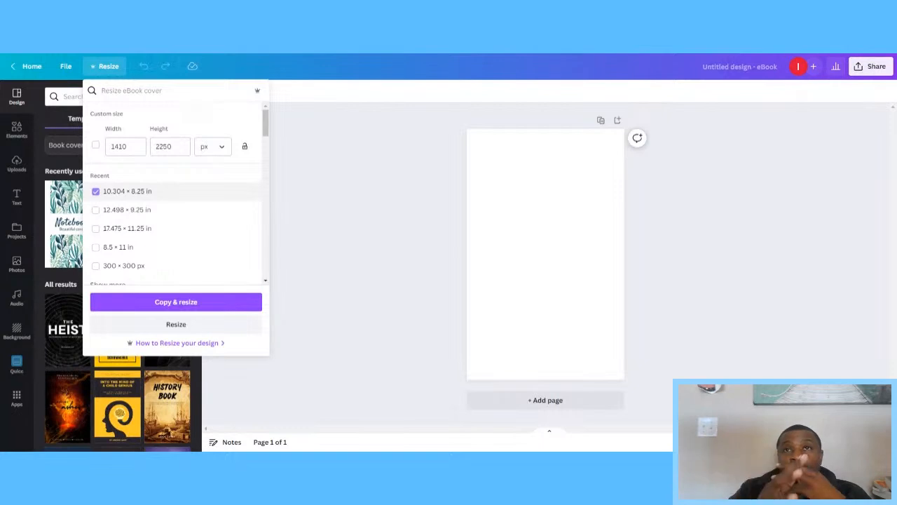
{"action": "left_click", "coordinate": [176, 325]}
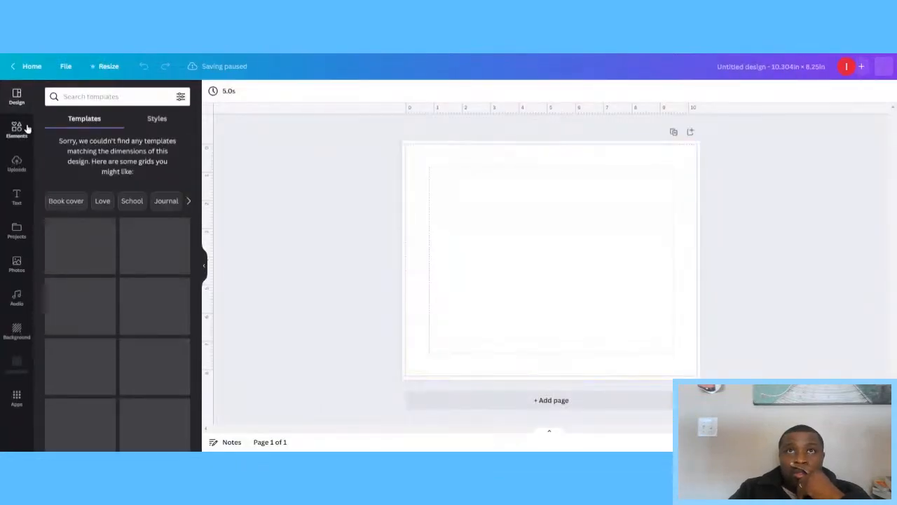
Step: Add the recently used thin red rectangle graphic to the page and rotate it to stand vertically
{"action": "left_click", "coordinate": [18, 128]}
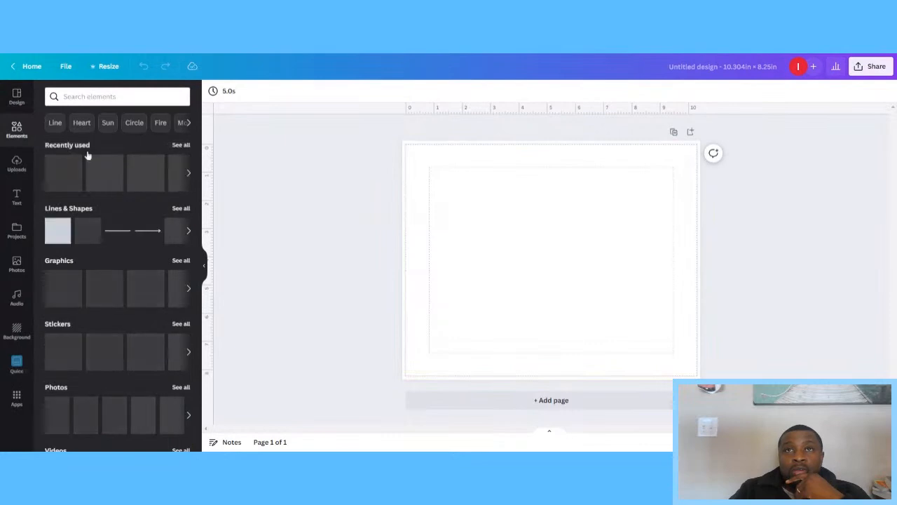
{"action": "left_click", "coordinate": [62, 175]}
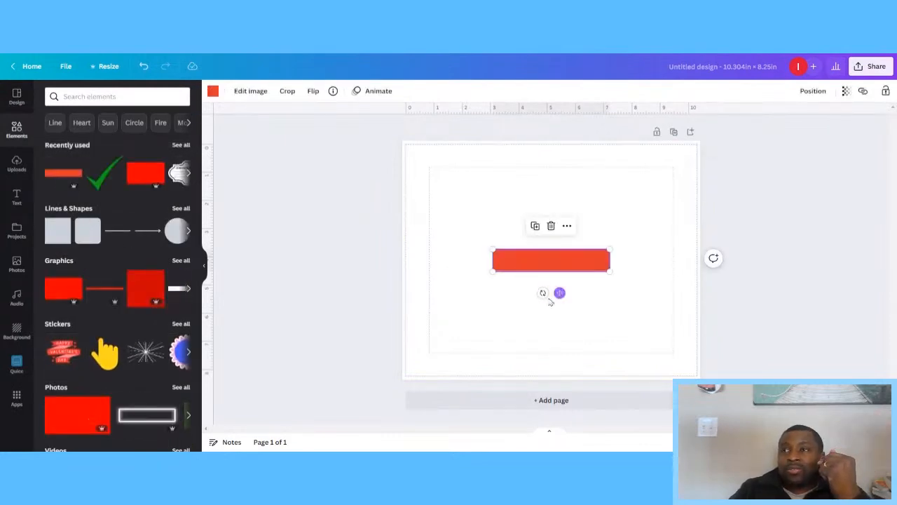
{"action": "left_click_drag", "start_coordinate": [542, 293], "coordinate": [513, 249]}
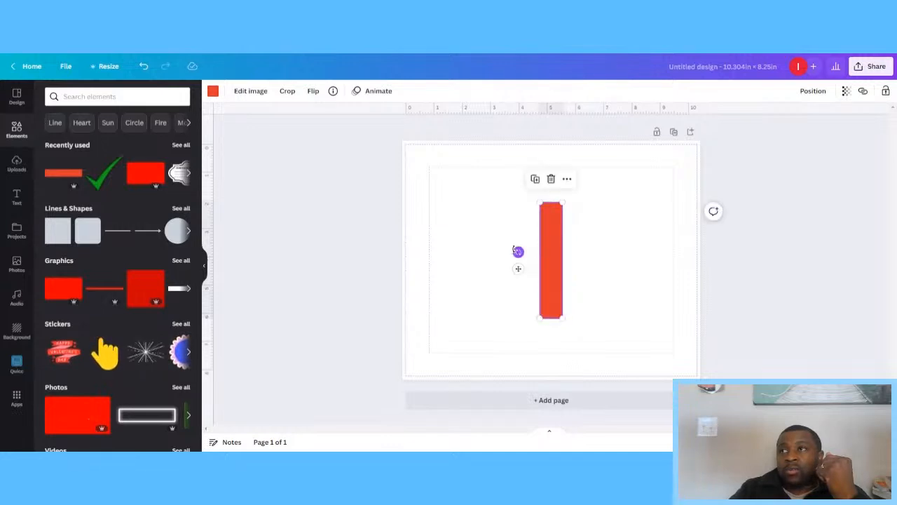
Step: Enlarge and crop the red rectangle into a narrow strip spanning the full page height, centred as the book spine
{"action": "left_click_drag", "start_coordinate": [539, 201], "coordinate": [521, 114]}
{"action": "mouse_move", "coordinate": [562, 318]}
{"action": "left_mouse_down"}
{"action": "mouse_move", "coordinate": [559, 327]}
{"action": "mouse_move", "coordinate": [563, 316]}
{"action": "left_mouse_up"}
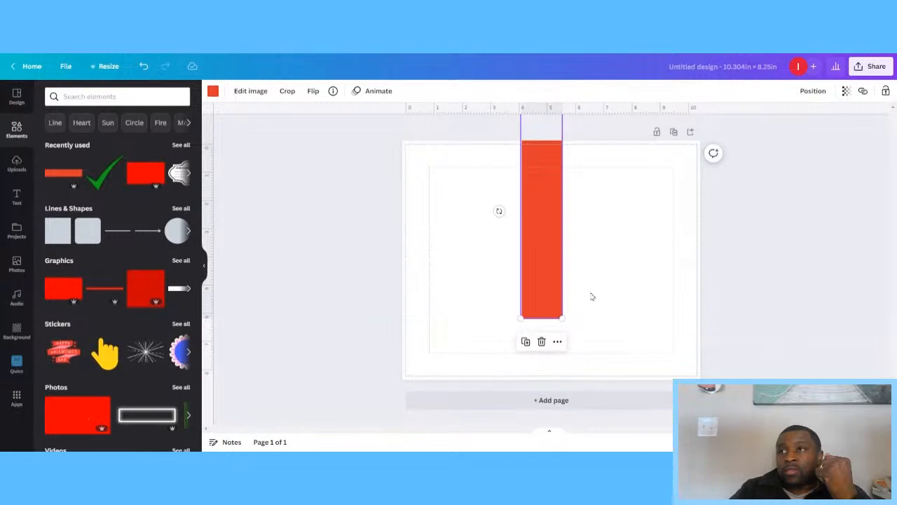
{"action": "left_click_drag", "start_coordinate": [562, 317], "coordinate": [581, 420]}
{"action": "double_click", "coordinate": [535, 349]}
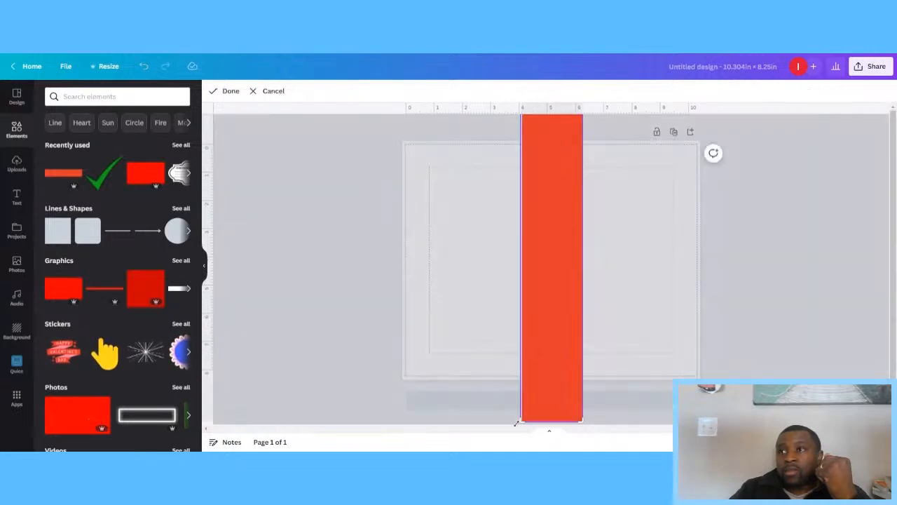
{"action": "left_click_drag", "start_coordinate": [520, 421], "coordinate": [559, 354]}
{"action": "left_click", "coordinate": [615, 291]}
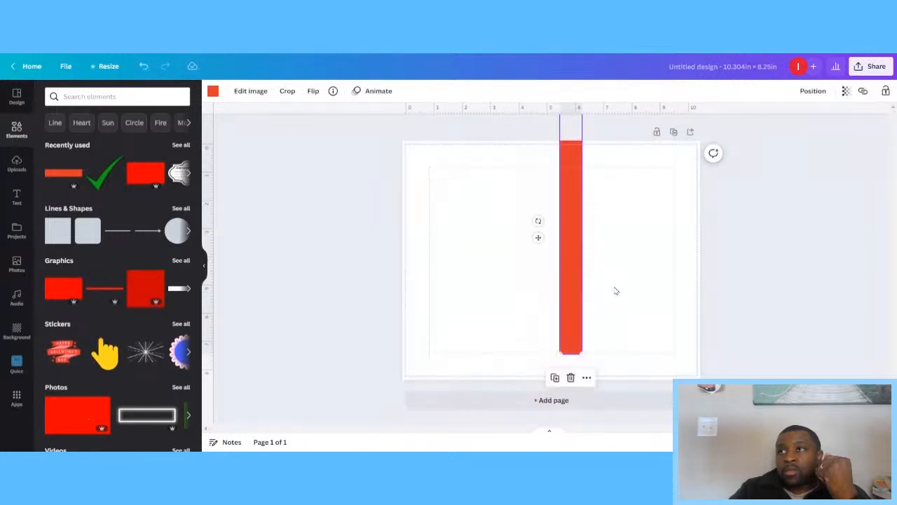
{"action": "left_click_drag", "start_coordinate": [575, 263], "coordinate": [557, 289]}
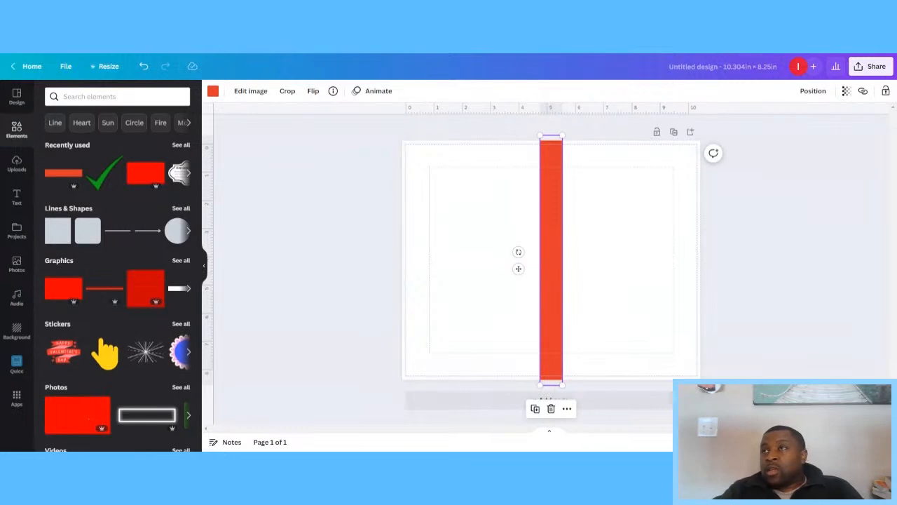
{"action": "left_click_drag", "start_coordinate": [553, 280], "coordinate": [551, 276]}
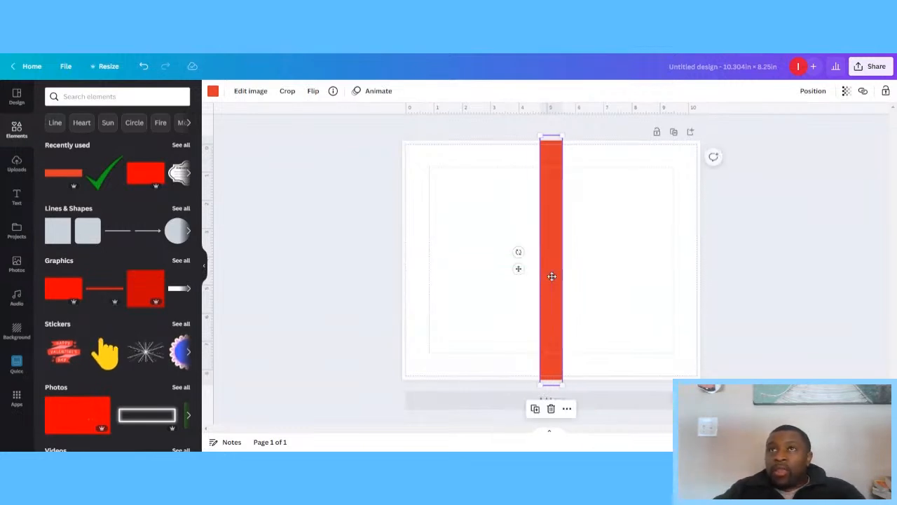
Step: Recolour the spine strip white
{"action": "left_click", "coordinate": [214, 92]}
{"action": "left_click", "coordinate": [106, 140]}
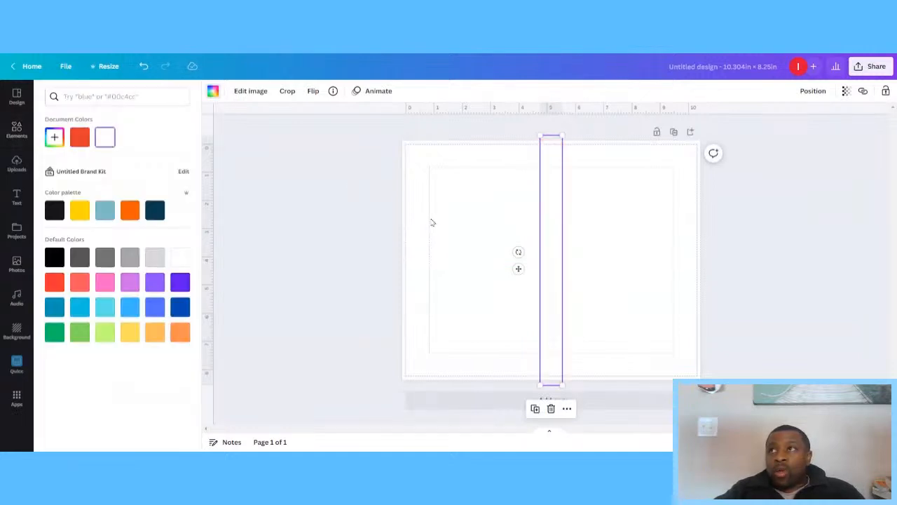
{"action": "mouse_move", "coordinate": [553, 307]}
{"action": "left_mouse_down"}
{"action": "mouse_move", "coordinate": [541, 304]}
{"action": "mouse_move", "coordinate": [553, 305]}
{"action": "left_mouse_up"}
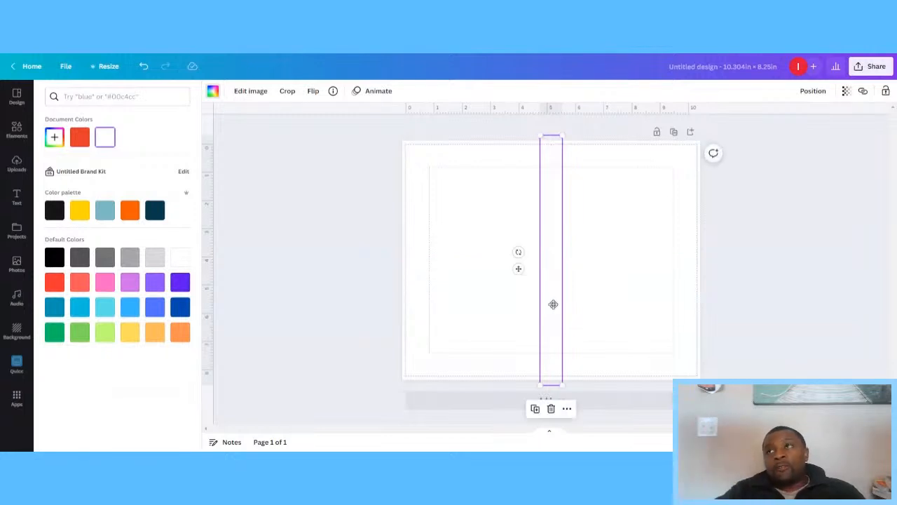
Step: Crop the spine strip slightly narrower and centre it on the page again
{"action": "left_click_drag", "start_coordinate": [538, 385], "coordinate": [547, 379]}
{"action": "double_click", "coordinate": [552, 361]}
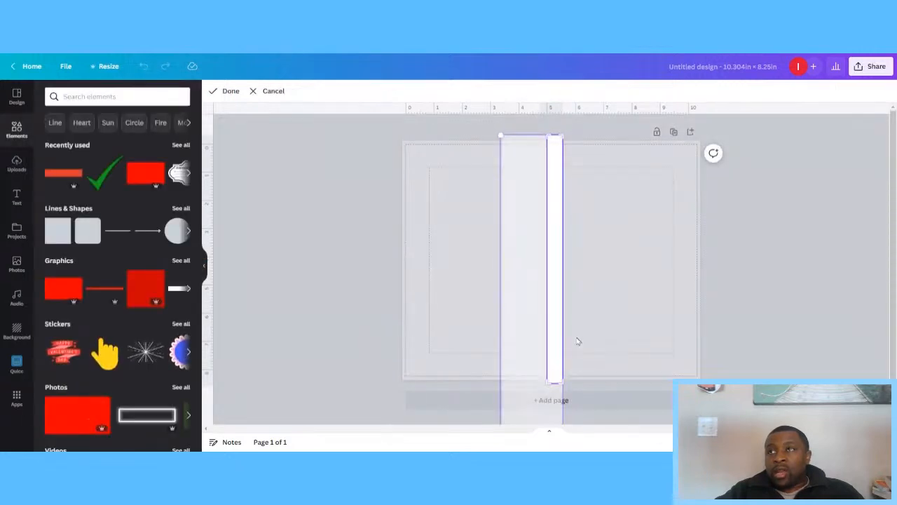
{"action": "left_click", "coordinate": [611, 299]}
{"action": "left_click_drag", "start_coordinate": [556, 285], "coordinate": [551, 282]}
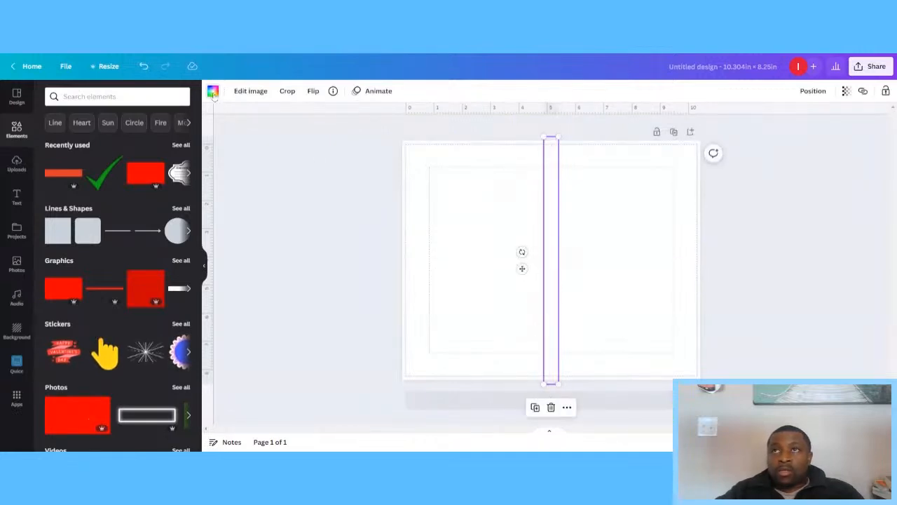
Step: Try the orange #f35b04 on the spine strip, and settle on the light blue from the brand color palette
{"action": "left_click", "coordinate": [213, 91]}
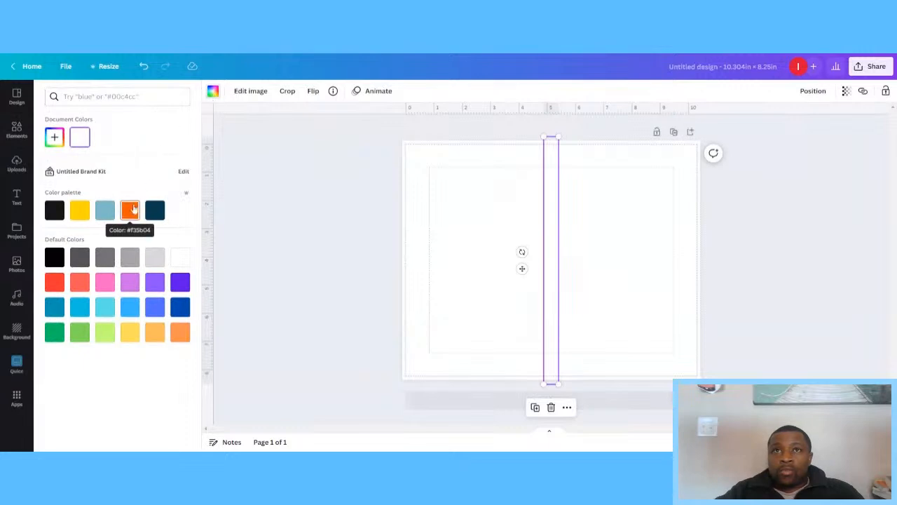
{"action": "left_click", "coordinate": [133, 209]}
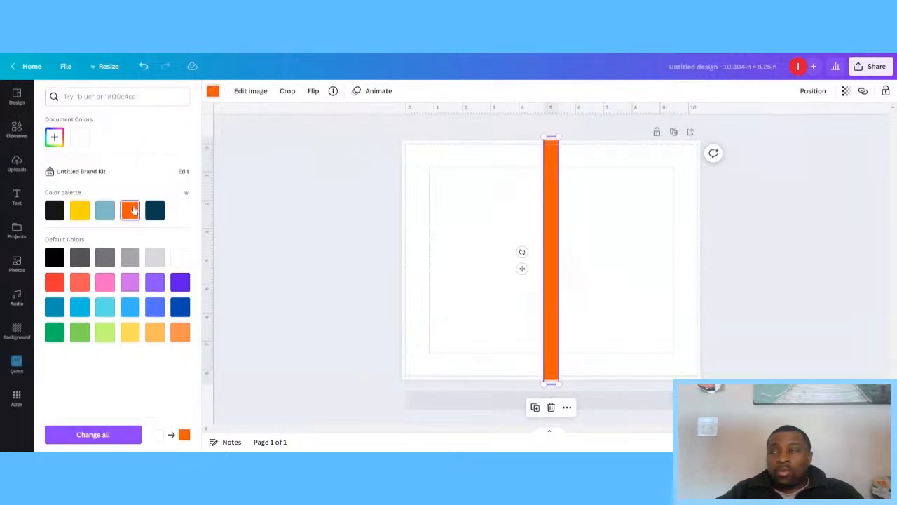
{"action": "left_click", "coordinate": [109, 209]}
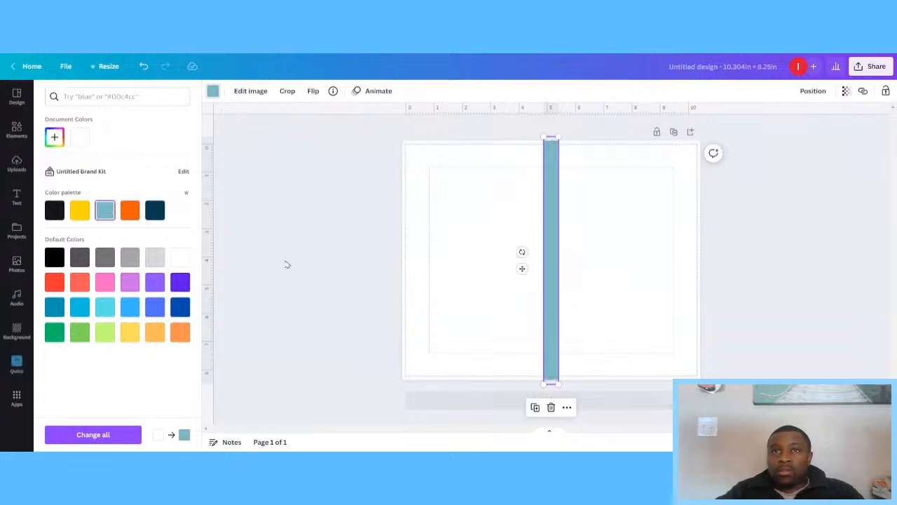
{"action": "left_click", "coordinate": [624, 276]}
{"action": "left_click", "coordinate": [625, 276]}
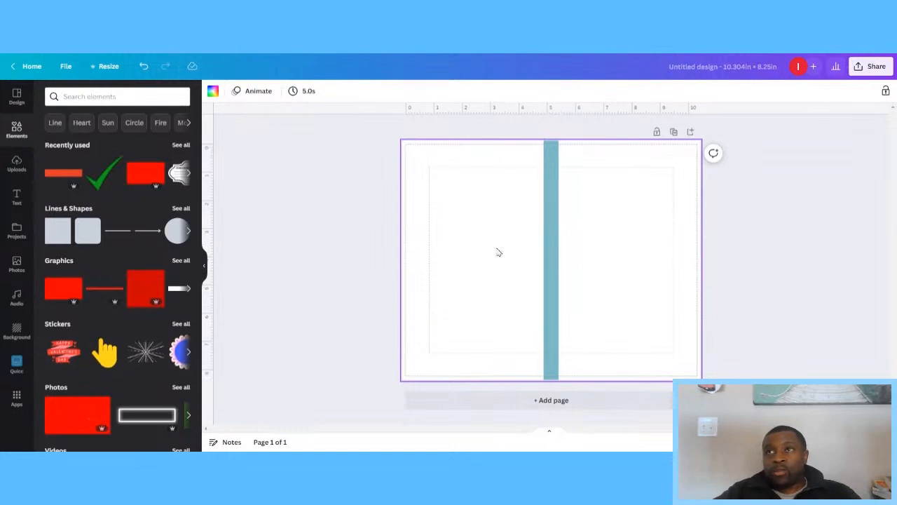
{"action": "left_click", "coordinate": [555, 257]}
{"action": "left_click", "coordinate": [601, 256]}
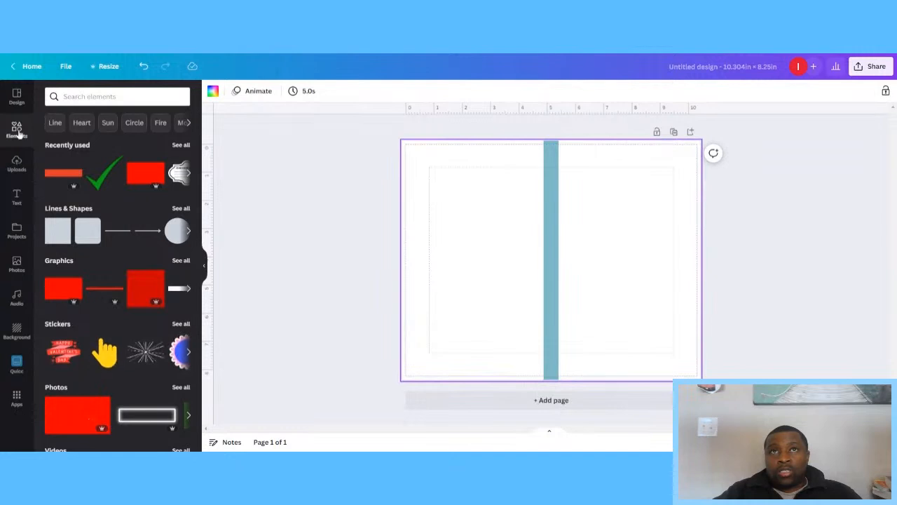
Step: Search the elements for "easter egg" and add the photo of five pastel eggs to the page
{"action": "left_click", "coordinate": [89, 99]}
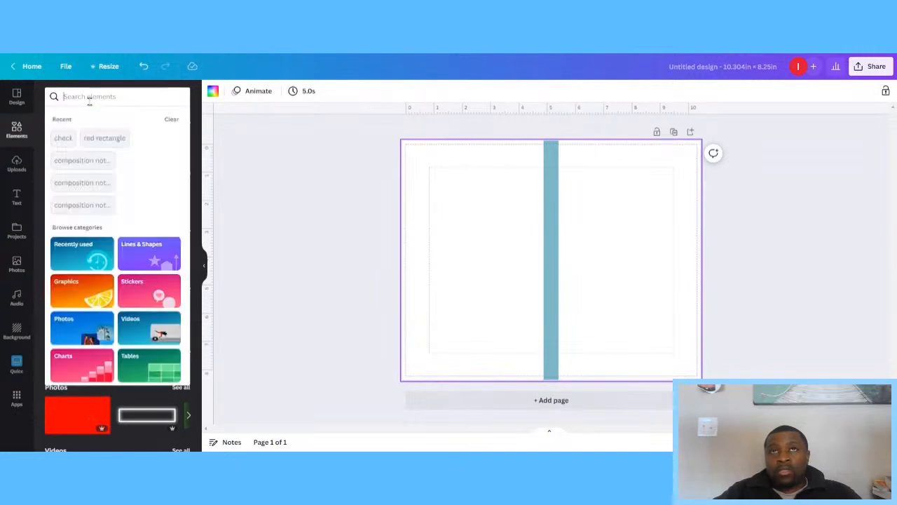
{"action": "type", "text": "e"}
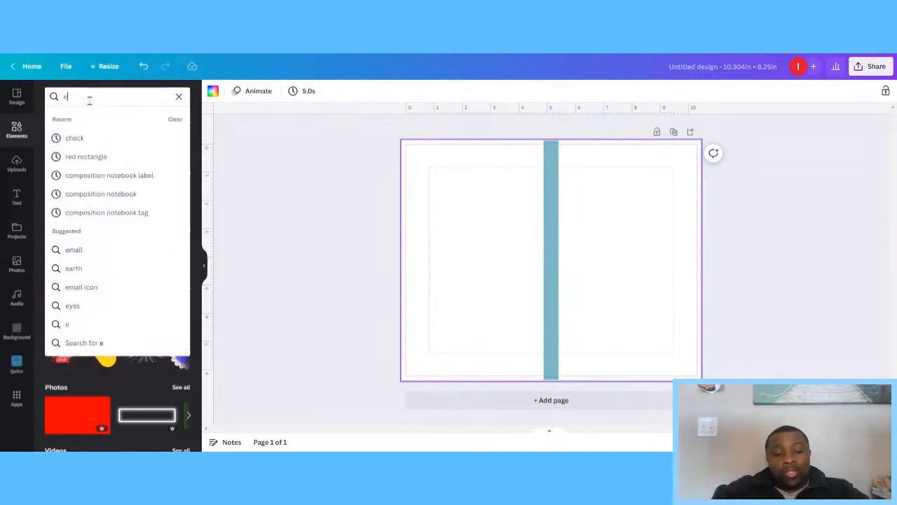
{"action": "type", "text": "aster"}
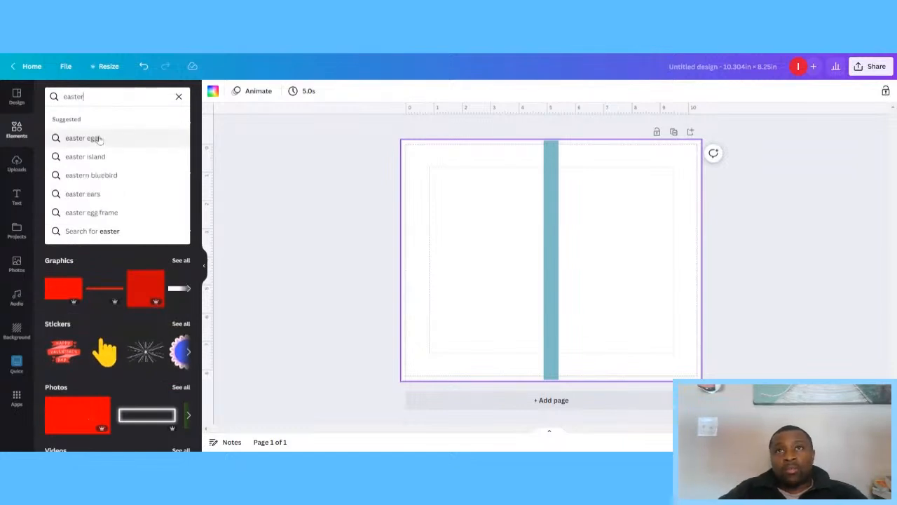
{"action": "left_click", "coordinate": [98, 138]}
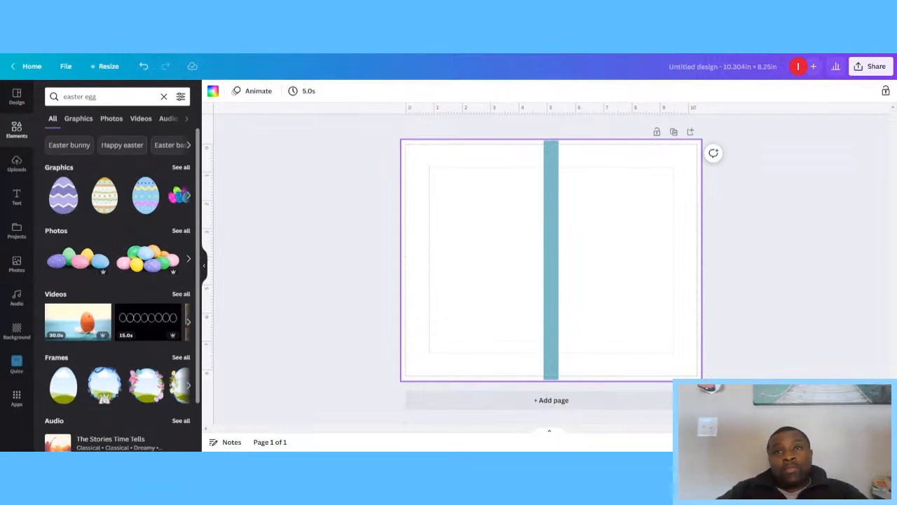
{"action": "left_click", "coordinate": [188, 228]}
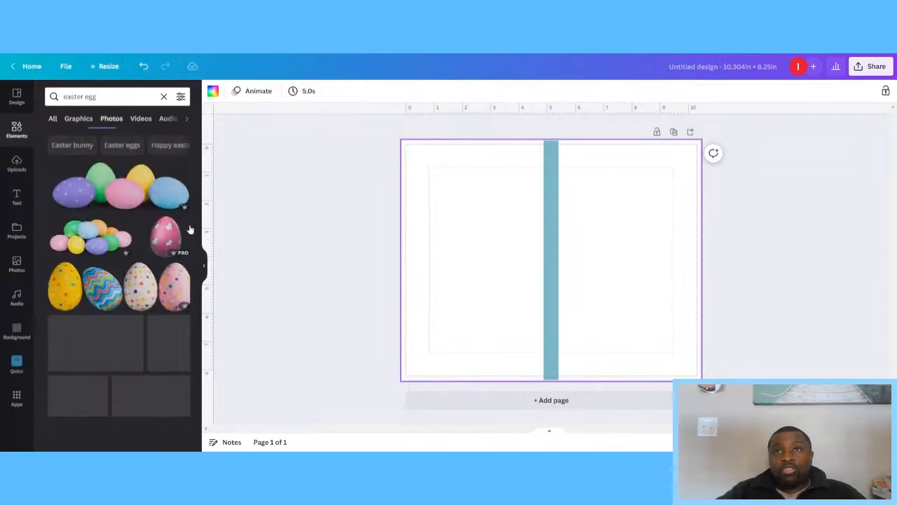
{"action": "left_click", "coordinate": [97, 190]}
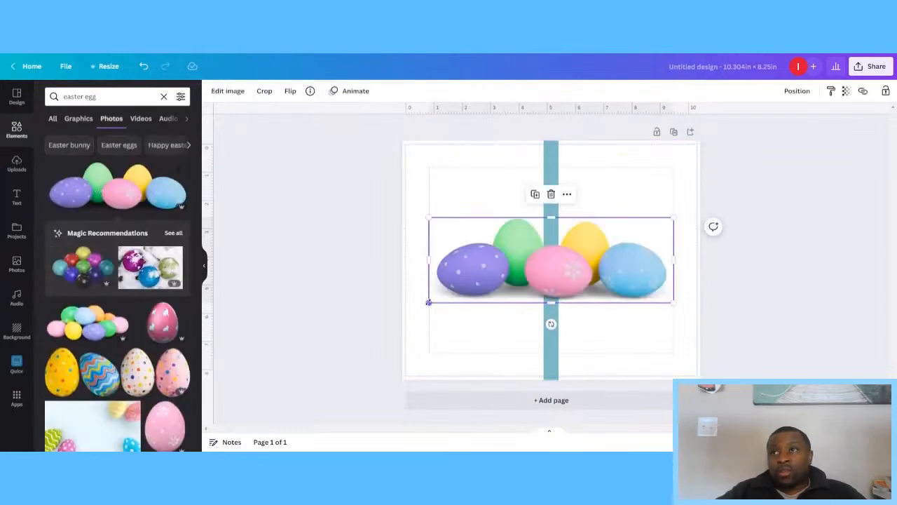
Step: Resize the pastel egg photo to fit the front cover beside the spine and place it near the cover's lower edge
{"action": "left_click_drag", "start_coordinate": [438, 301], "coordinate": [564, 274]}
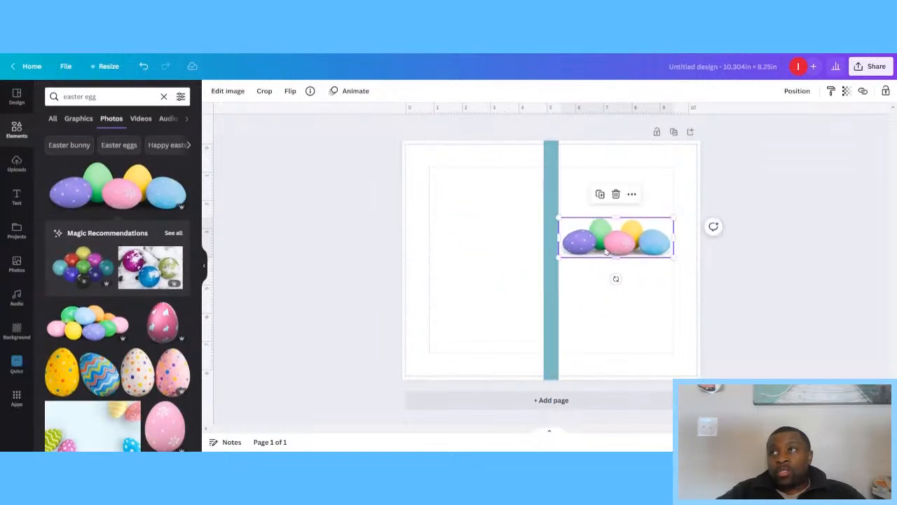
{"action": "left_click_drag", "start_coordinate": [612, 248], "coordinate": [612, 353]}
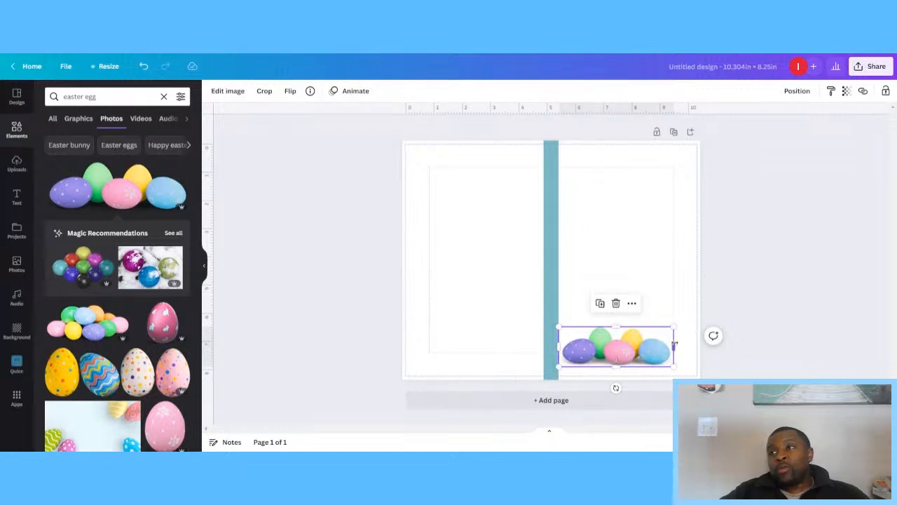
{"action": "left_click_drag", "start_coordinate": [674, 345], "coordinate": [686, 344]}
{"action": "left_click", "coordinate": [774, 278]}
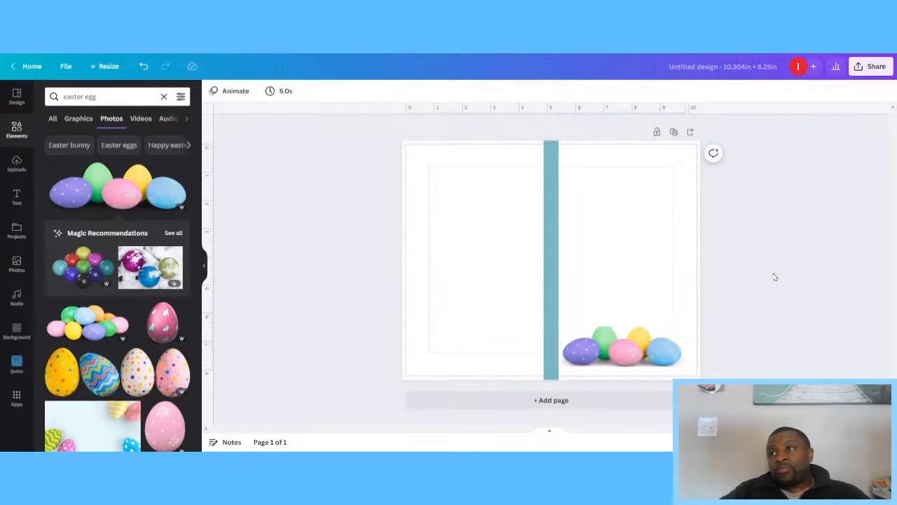
{"action": "left_click", "coordinate": [629, 338]}
{"action": "left_click_drag", "start_coordinate": [621, 326], "coordinate": [621, 322]}
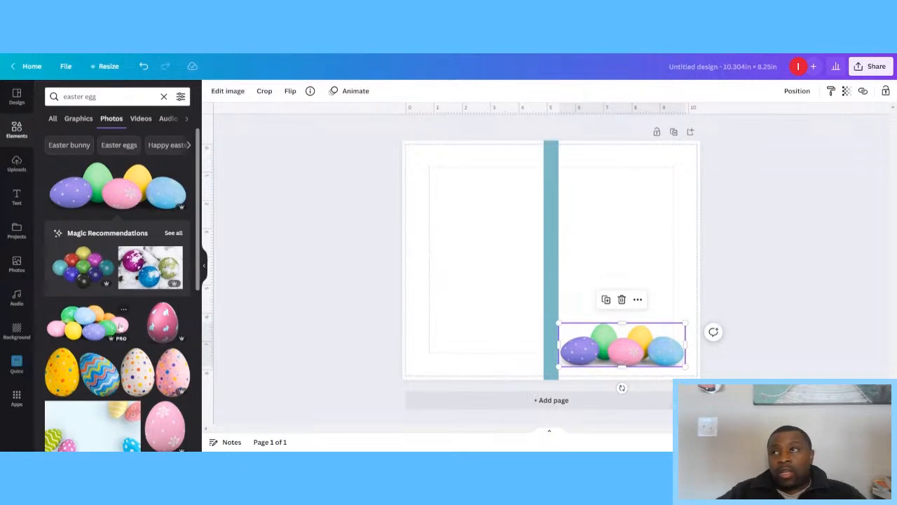
{"action": "left_click", "coordinate": [476, 318]}
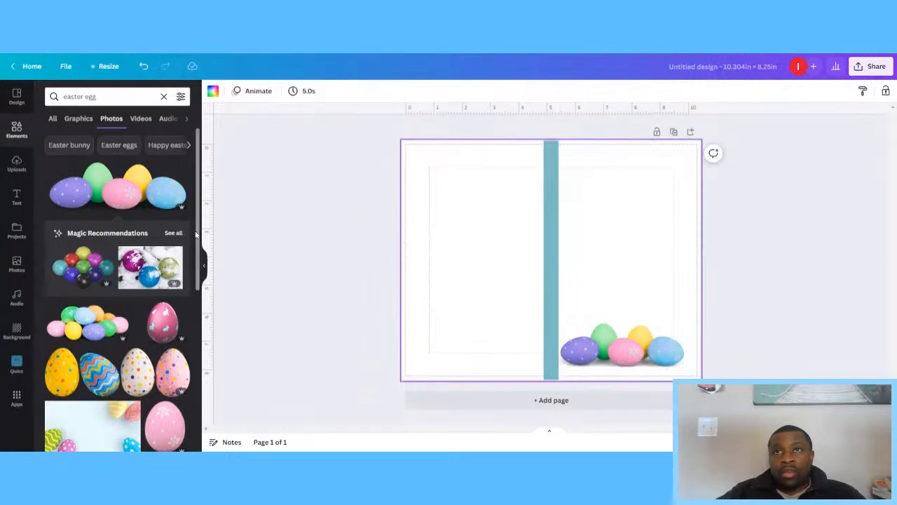
Step: Add the photo of painted eggs on grass to the page and delete its extra copy
{"action": "left_click_drag", "start_coordinate": [202, 232], "coordinate": [199, 358]}
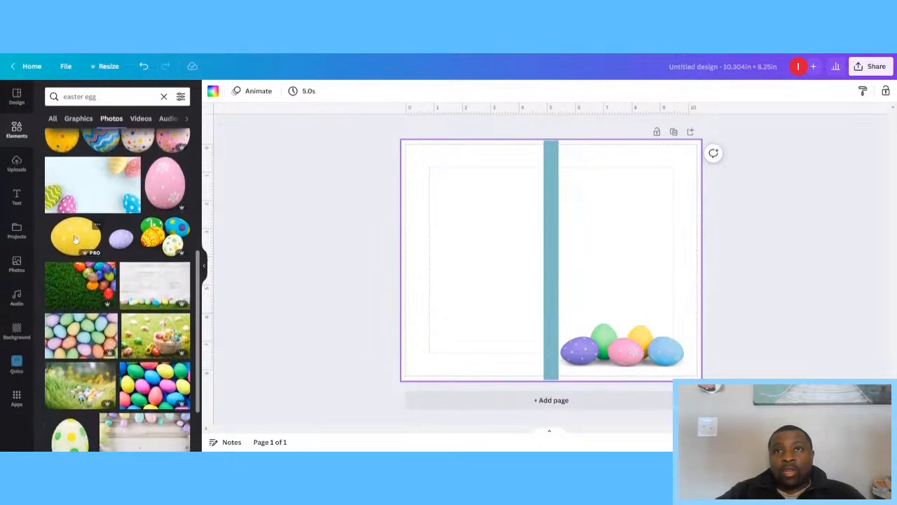
{"action": "left_click", "coordinate": [105, 269]}
{"action": "left_click_drag", "start_coordinate": [570, 237], "coordinate": [472, 272]}
{"action": "double_click", "coordinate": [472, 270]}
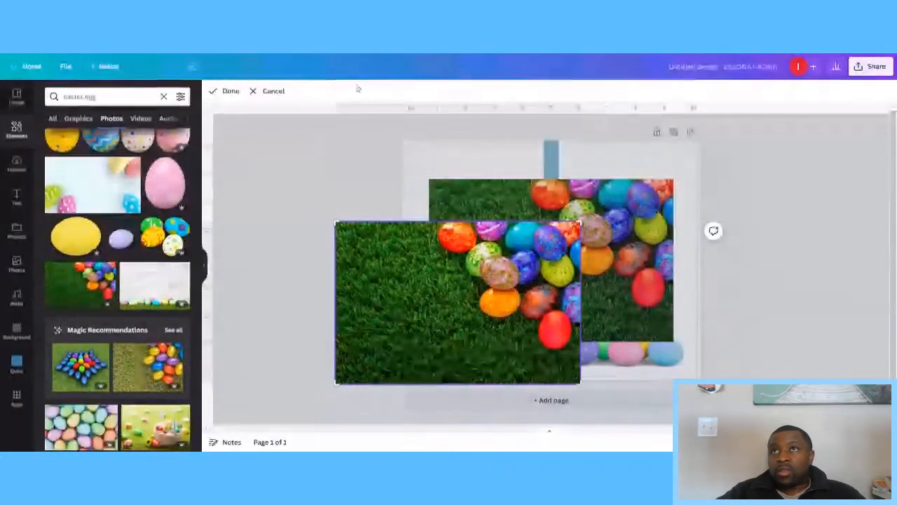
{"action": "left_click", "coordinate": [274, 91]}
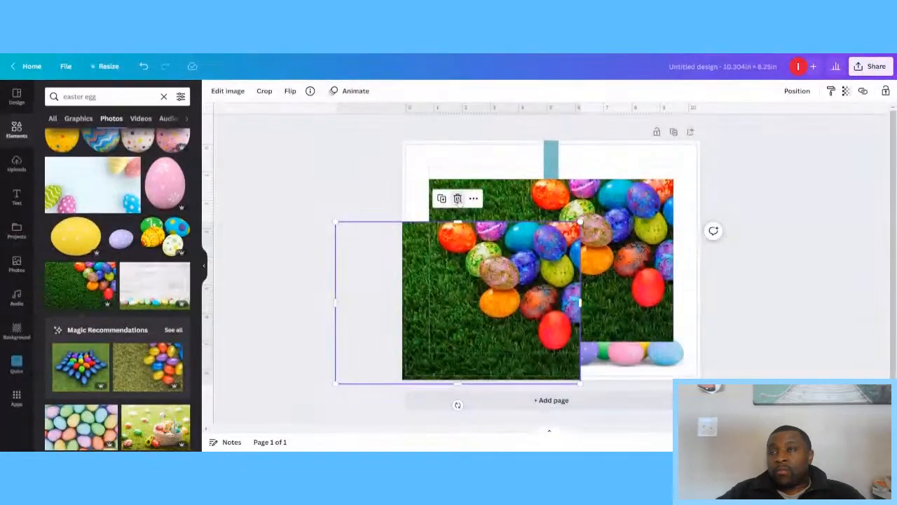
{"action": "double_click", "coordinate": [458, 200]}
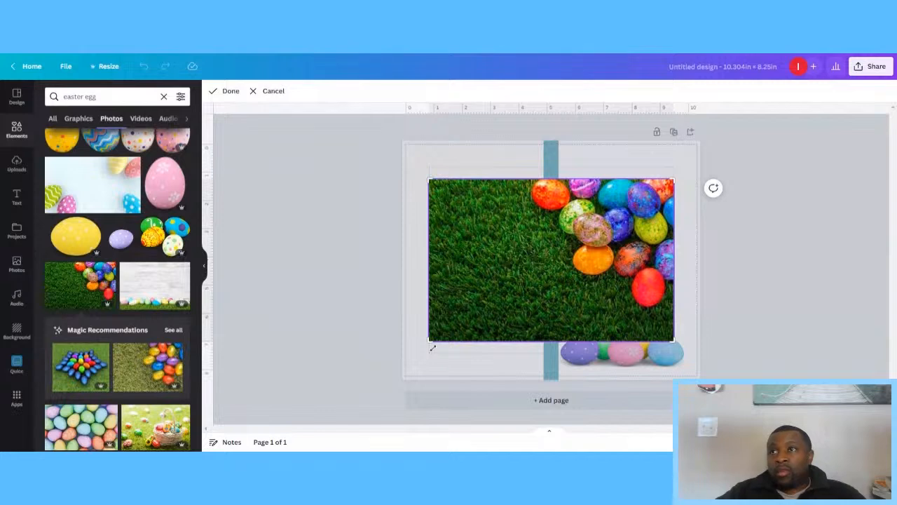
{"action": "left_click", "coordinate": [438, 343]}
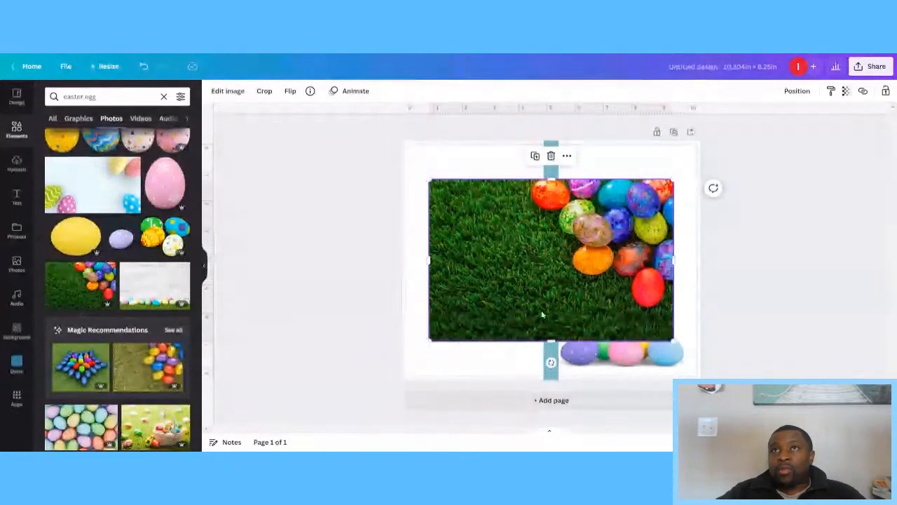
Step: Remove the grass background from the painted egg photo, then rotate it and move it to the back cover's lower-left corner
{"action": "left_click", "coordinate": [226, 92]}
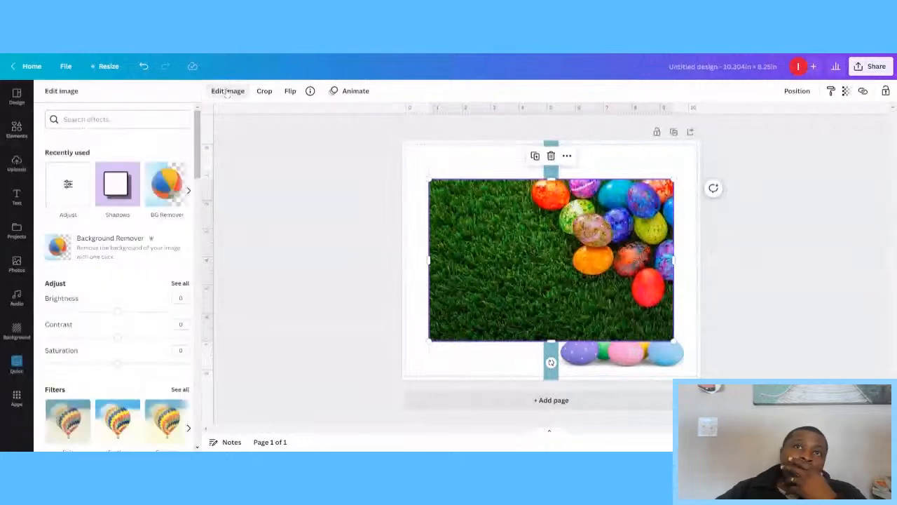
{"action": "left_click", "coordinate": [93, 256]}
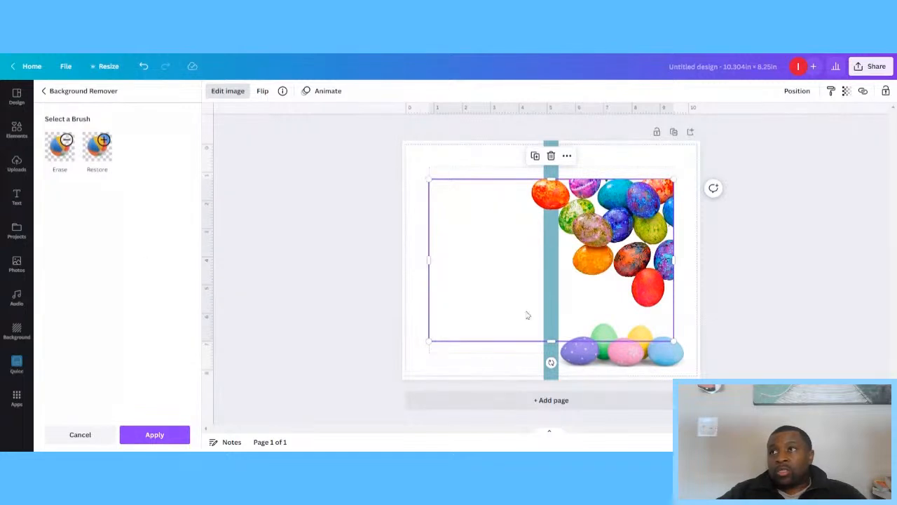
{"action": "left_click_drag", "start_coordinate": [551, 362], "coordinate": [396, 257]}
{"action": "left_click_drag", "start_coordinate": [505, 269], "coordinate": [367, 260]}
{"action": "left_click", "coordinate": [516, 265]}
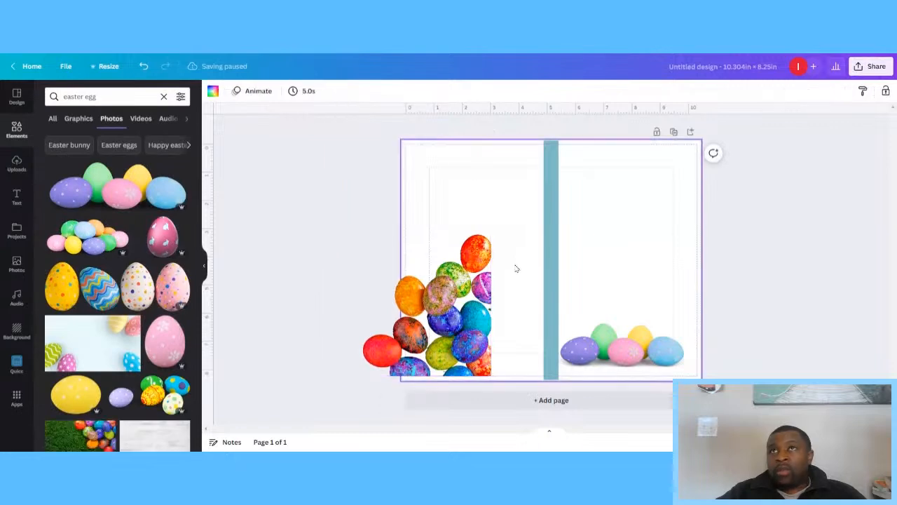
Step: Try the yellow from the brand color palette as the page background
{"action": "left_click", "coordinate": [213, 92]}
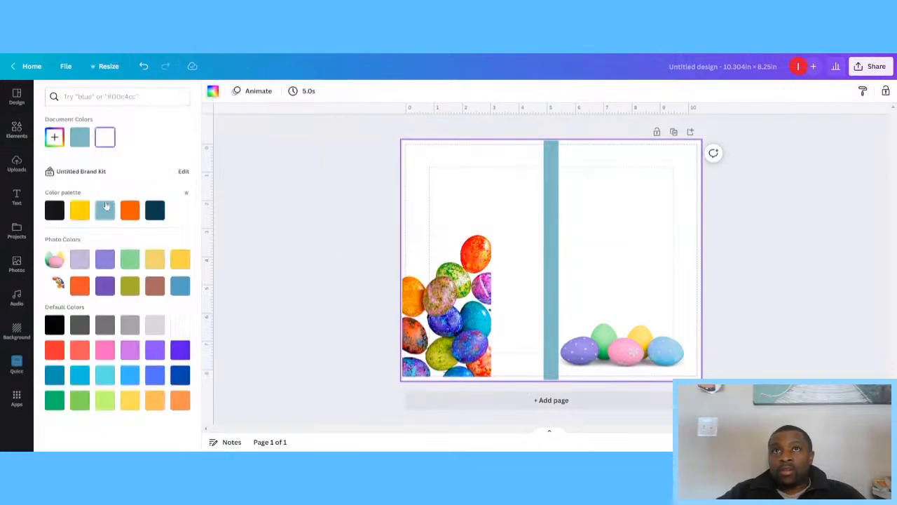
{"action": "left_click", "coordinate": [81, 209]}
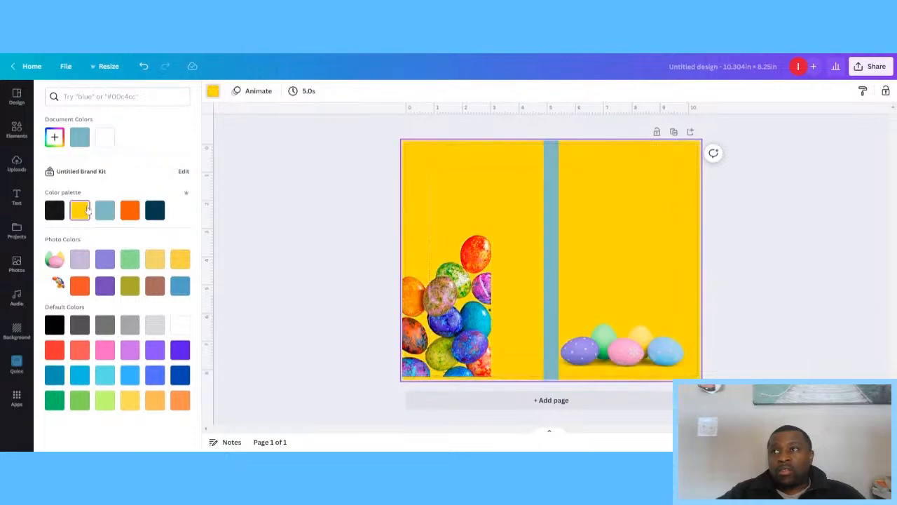
Step: Try the painted eggs against the spine on the back cover, then delete them
{"action": "left_click", "coordinate": [491, 333]}
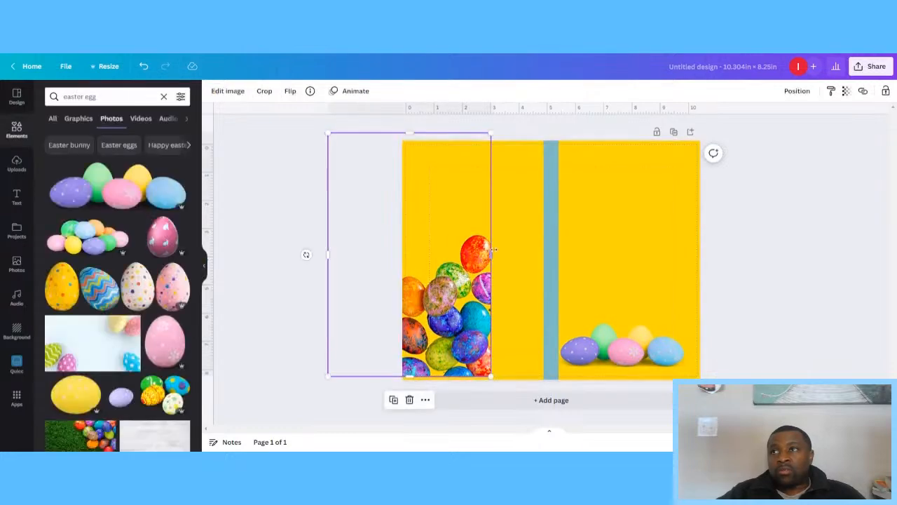
{"action": "left_click_drag", "start_coordinate": [491, 254], "coordinate": [509, 283]}
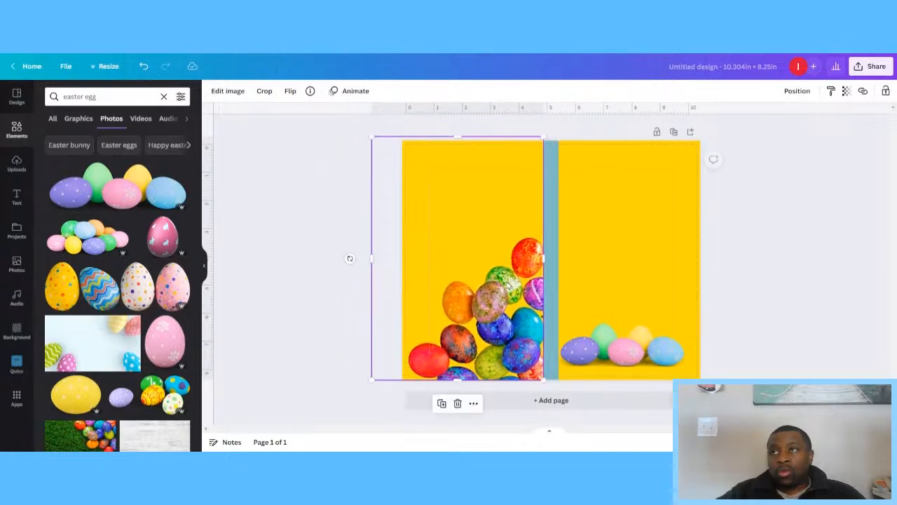
{"action": "left_click", "coordinate": [458, 403]}
{"action": "left_click", "coordinate": [460, 260]}
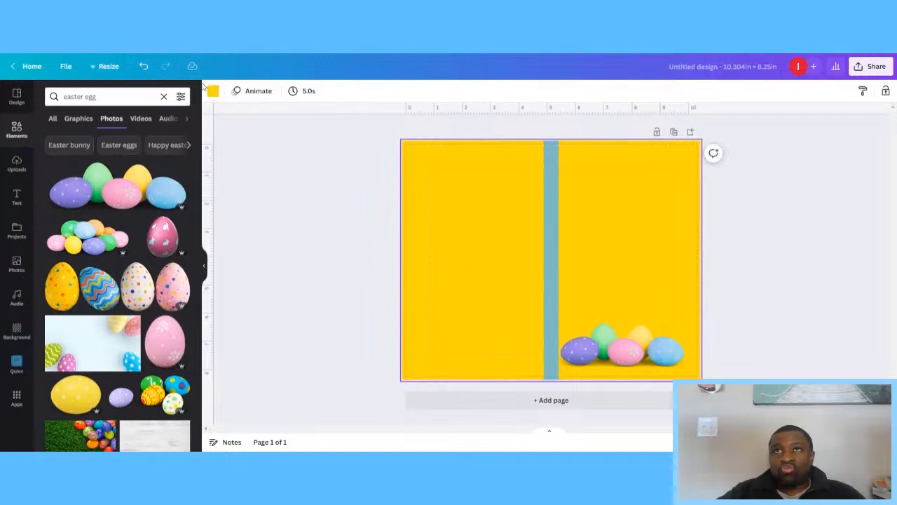
Step: Set the page background to the light blue from the brand color palette
{"action": "left_click", "coordinate": [213, 94]}
{"action": "left_click", "coordinate": [79, 140]}
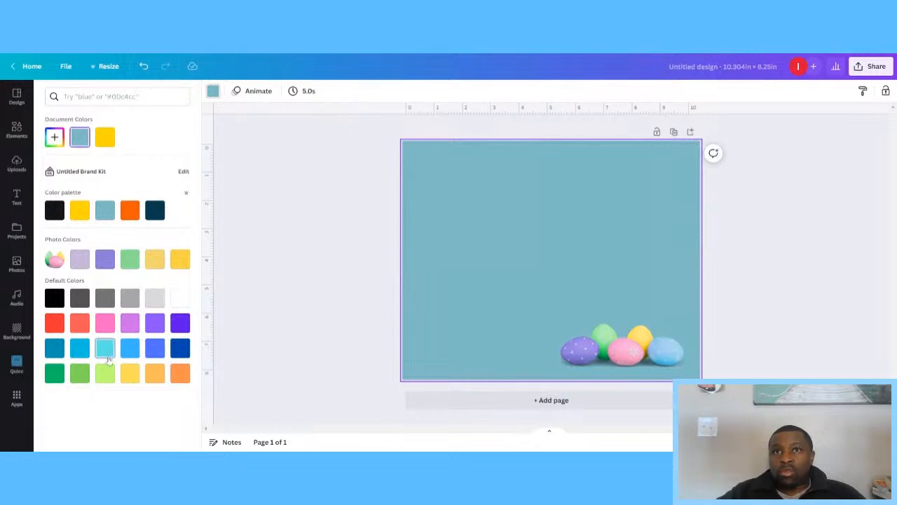
{"action": "left_click", "coordinate": [103, 212]}
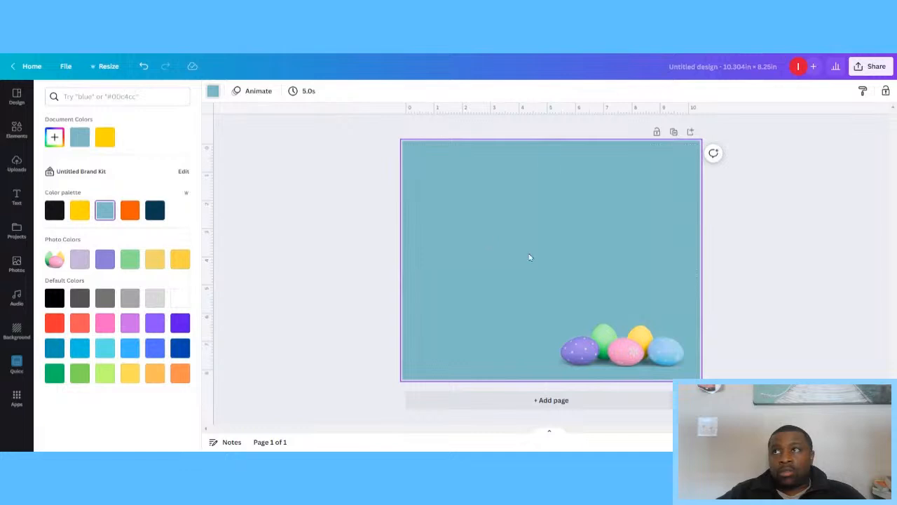
Step: Recolour the spine strip with the yellow from the brand color palette and deselect it
{"action": "left_click", "coordinate": [551, 258]}
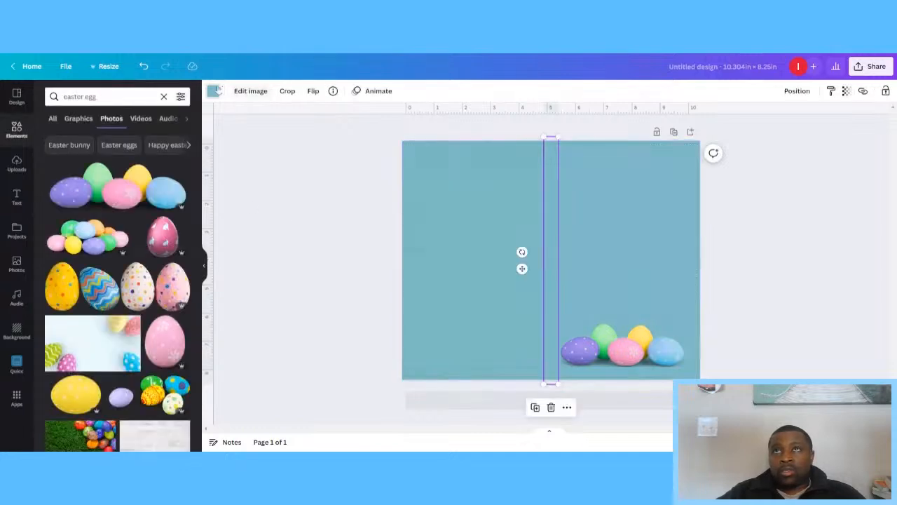
{"action": "left_click", "coordinate": [213, 91]}
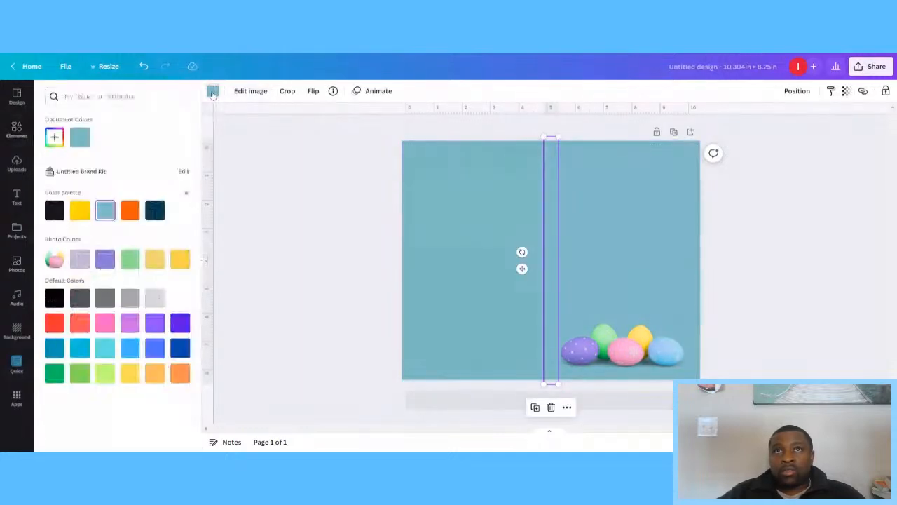
{"action": "left_click", "coordinate": [80, 212]}
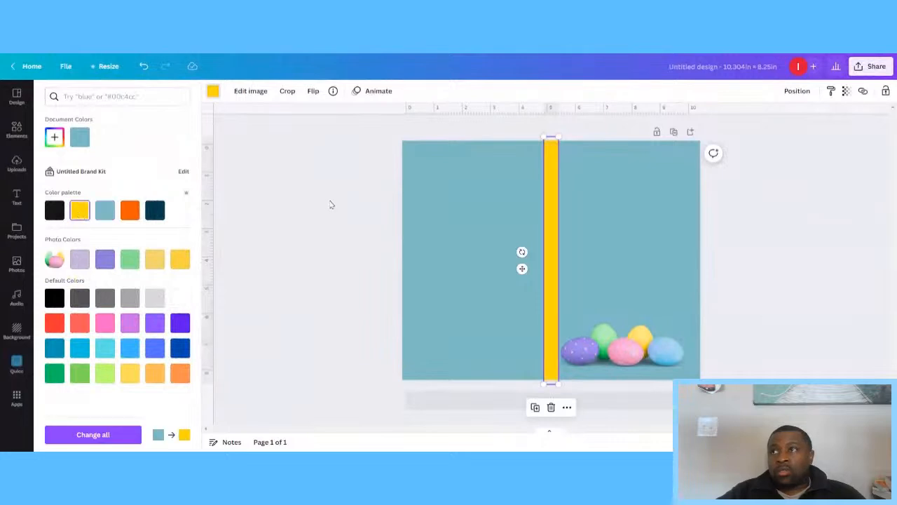
{"action": "left_click", "coordinate": [315, 230]}
{"action": "left_click", "coordinate": [656, 249]}
{"action": "left_click", "coordinate": [796, 248]}
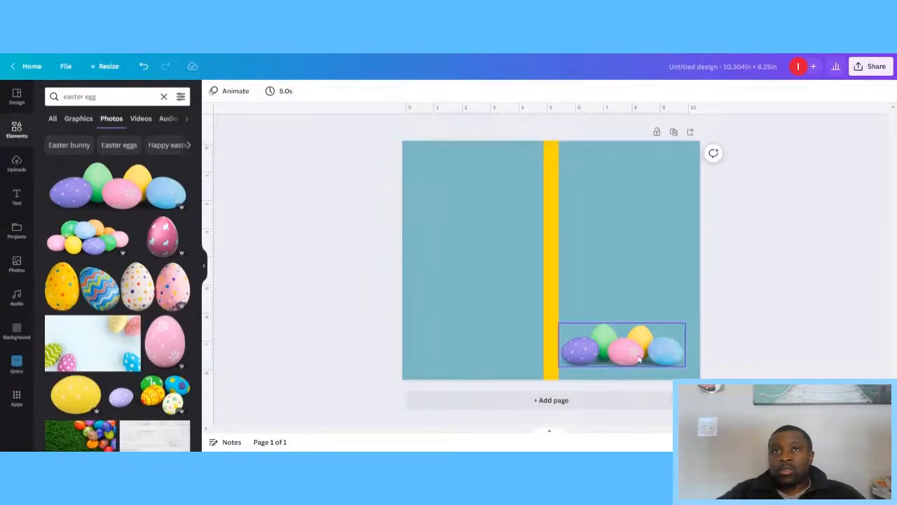
Step: Search the element photos for "easter bunny"
{"action": "left_click", "coordinate": [114, 97]}
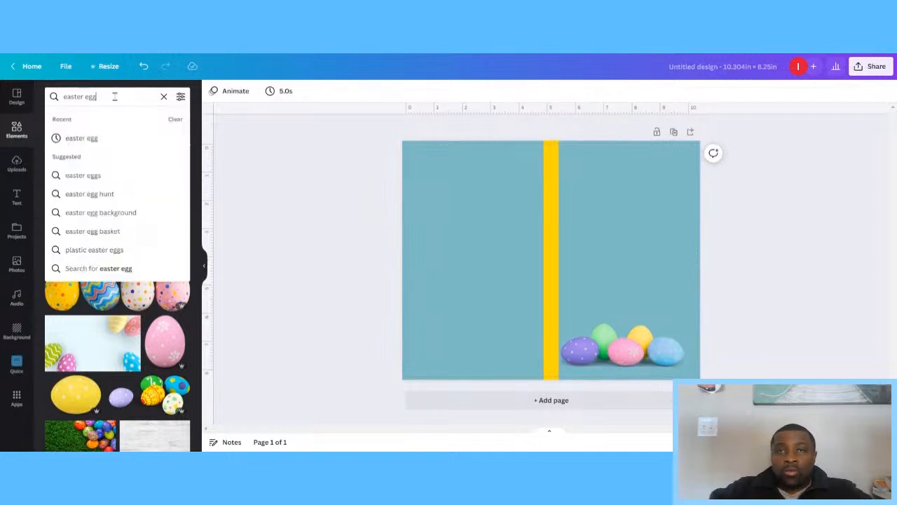
{"action": "key", "text": "BackSpace"}
{"action": "type", "text": "bunny"}
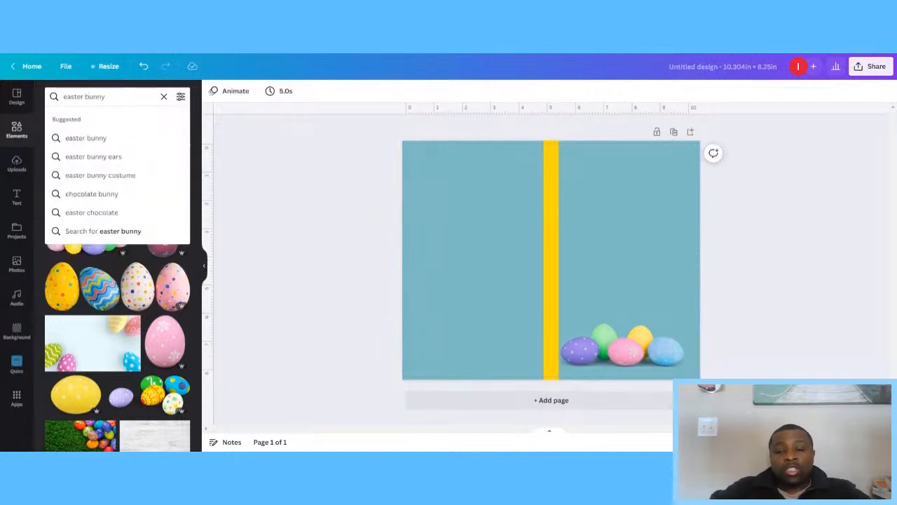
{"action": "key", "text": "Return"}
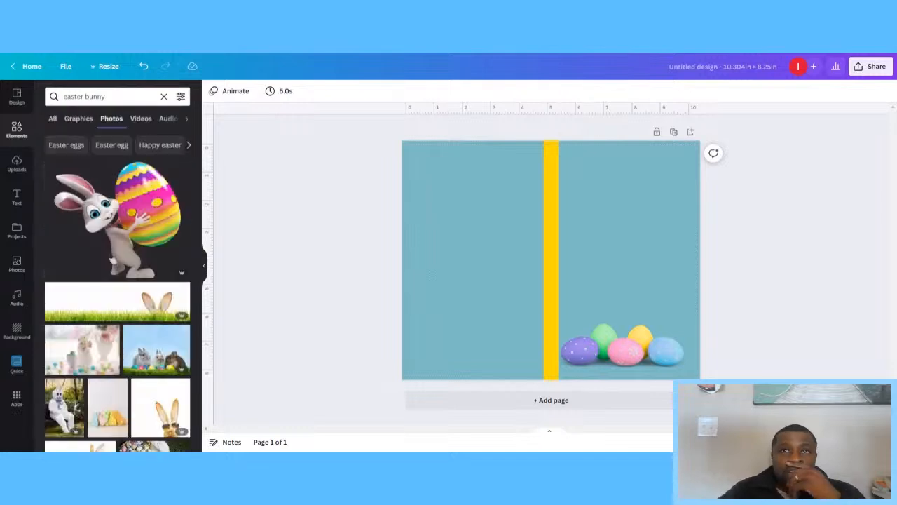
Step: Add the photo of the bunny carrying a large painted egg, shrunk and placed above the eggs on the front cover
{"action": "left_click", "coordinate": [115, 225]}
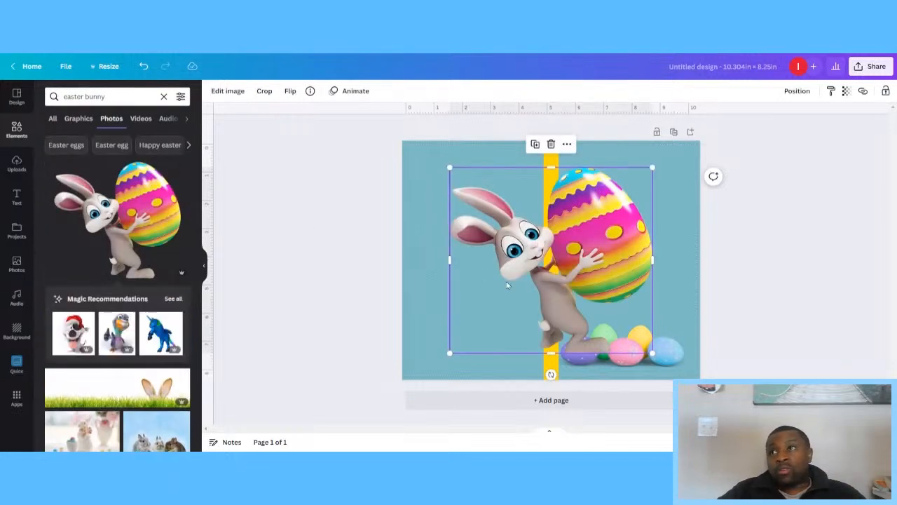
{"action": "left_click_drag", "start_coordinate": [449, 353], "coordinate": [551, 303]}
{"action": "left_click_drag", "start_coordinate": [608, 243], "coordinate": [643, 286]}
{"action": "left_click_drag", "start_coordinate": [684, 320], "coordinate": [677, 317]}
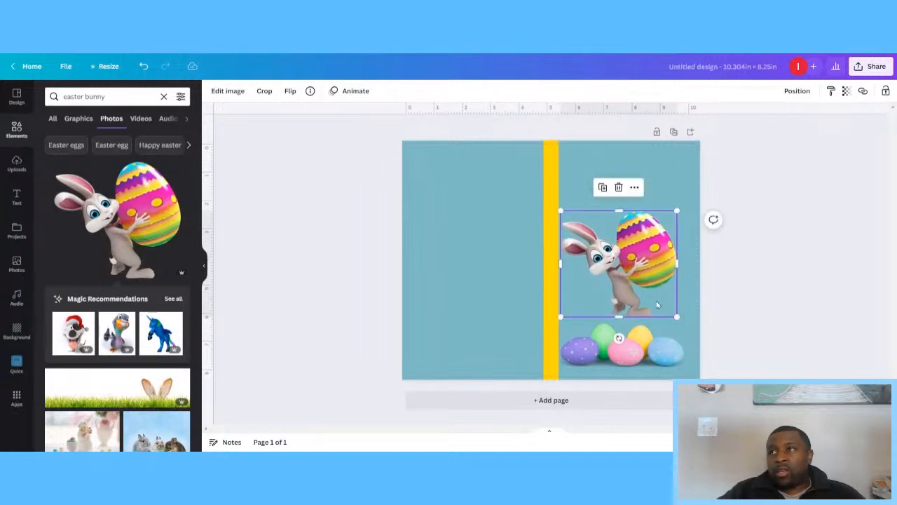
{"action": "left_click", "coordinate": [461, 271]}
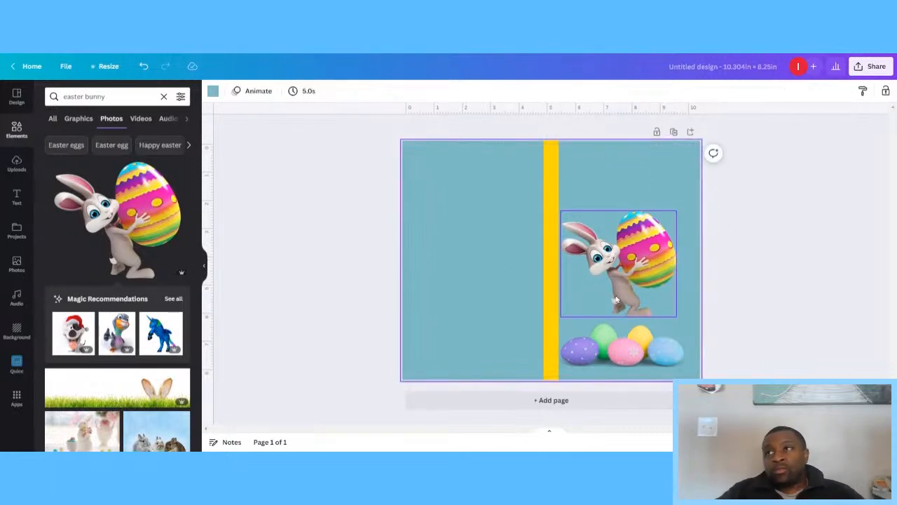
{"action": "left_click", "coordinate": [637, 300]}
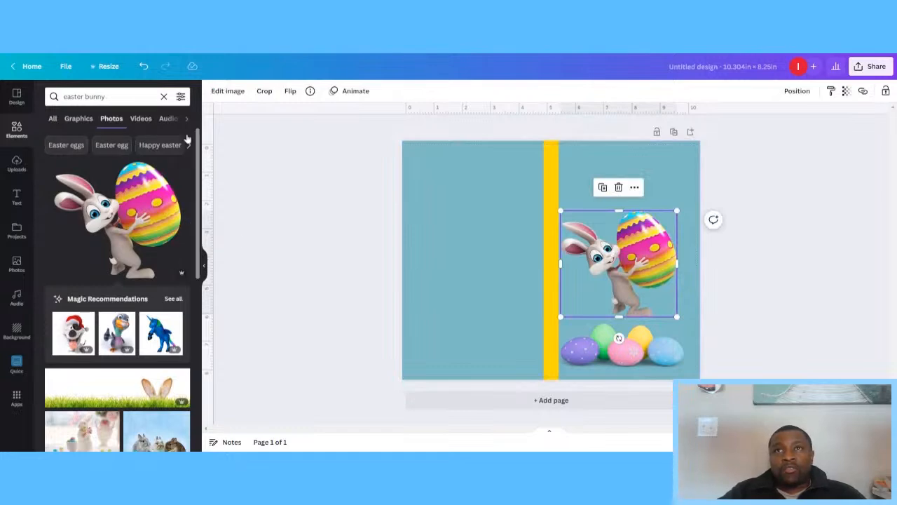
Step: Add the grey bunny with a basket from the graphics results to the back cover and show all its magic recommendations
{"action": "left_click", "coordinate": [77, 120]}
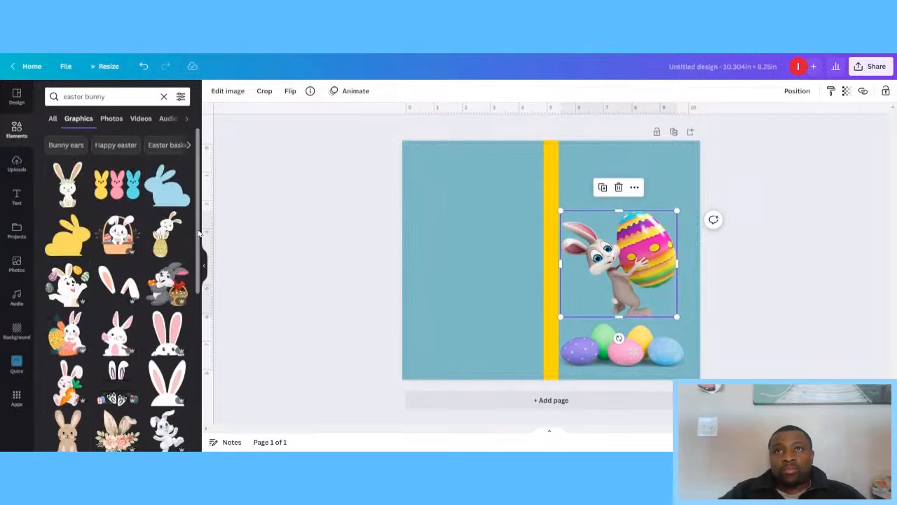
{"action": "left_click", "coordinate": [168, 291]}
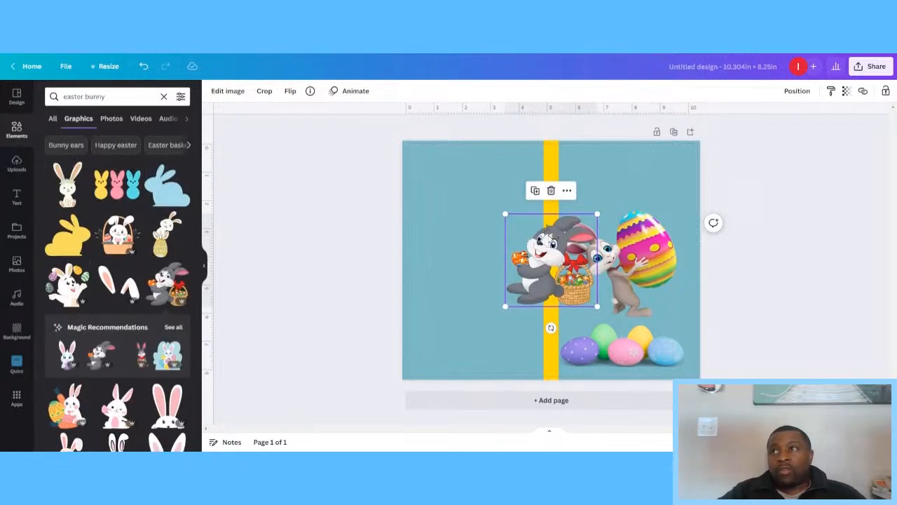
{"action": "left_click_drag", "start_coordinate": [552, 265], "coordinate": [442, 265]}
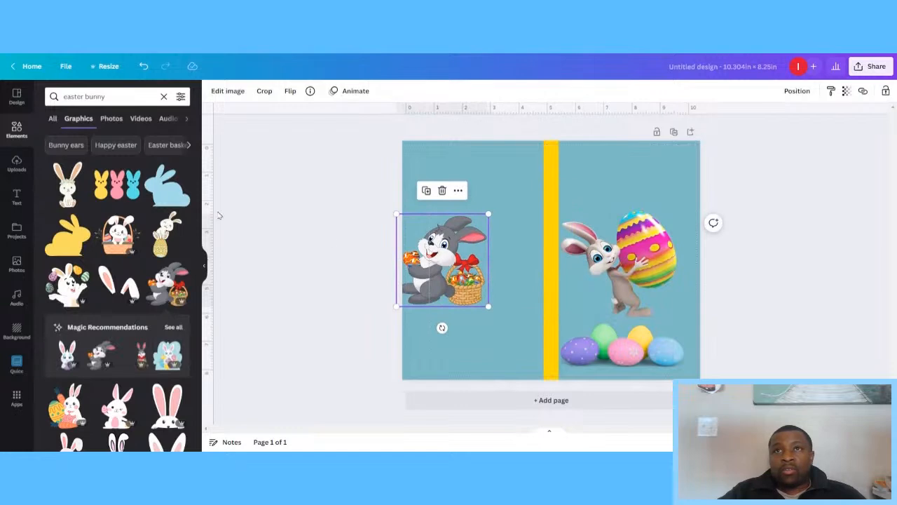
{"action": "left_click_drag", "start_coordinate": [200, 235], "coordinate": [196, 277]}
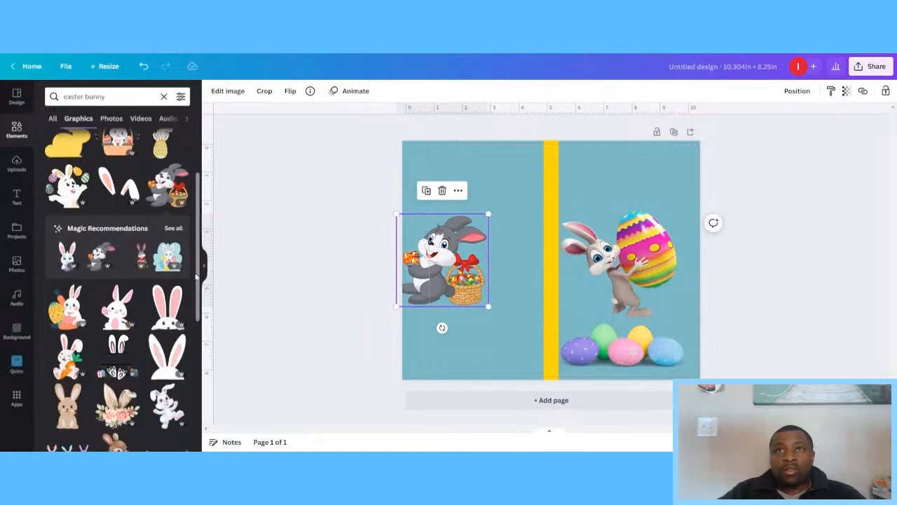
{"action": "left_click", "coordinate": [178, 232]}
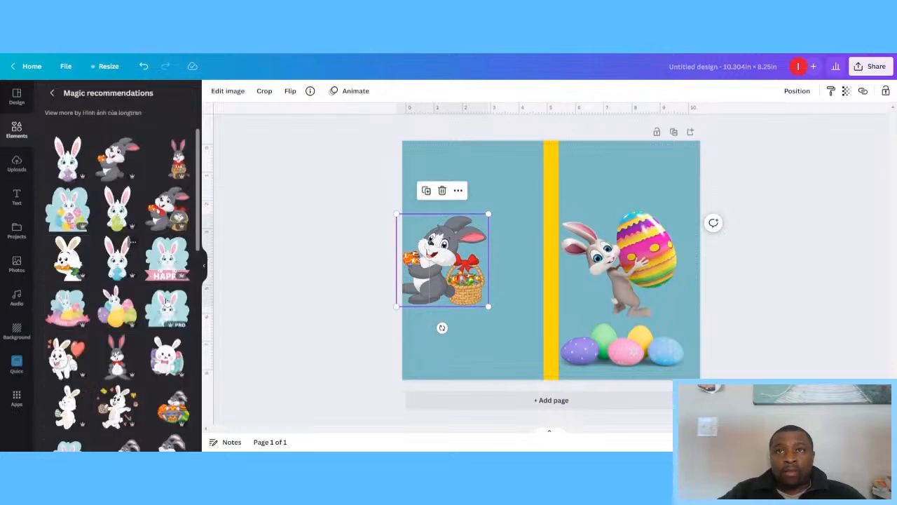
Step: Add the white bunny with pastel eggs to the upper back cover and shift the egg-carrying bunny on the front cover
{"action": "left_click_drag", "start_coordinate": [200, 239], "coordinate": [214, 318]}
{"action": "left_click", "coordinate": [119, 298]}
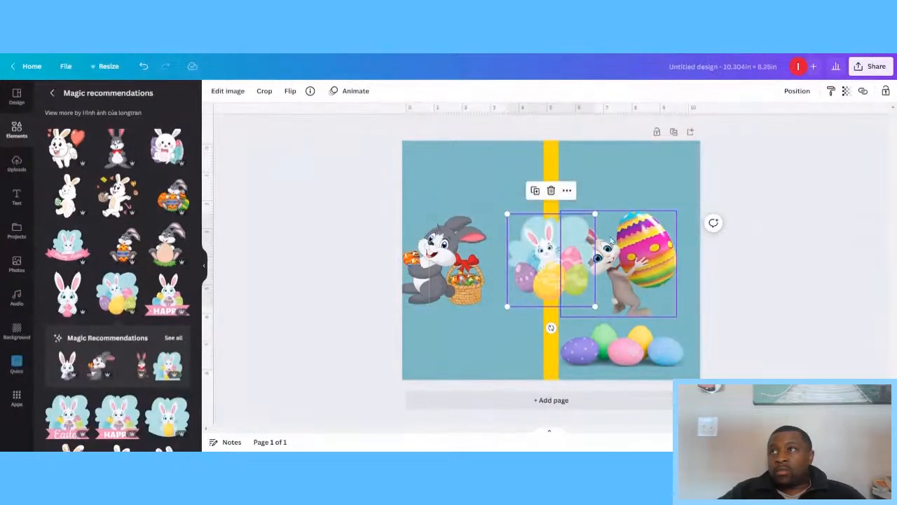
{"action": "left_click", "coordinate": [643, 252]}
{"action": "left_click_drag", "start_coordinate": [643, 252], "coordinate": [651, 202]}
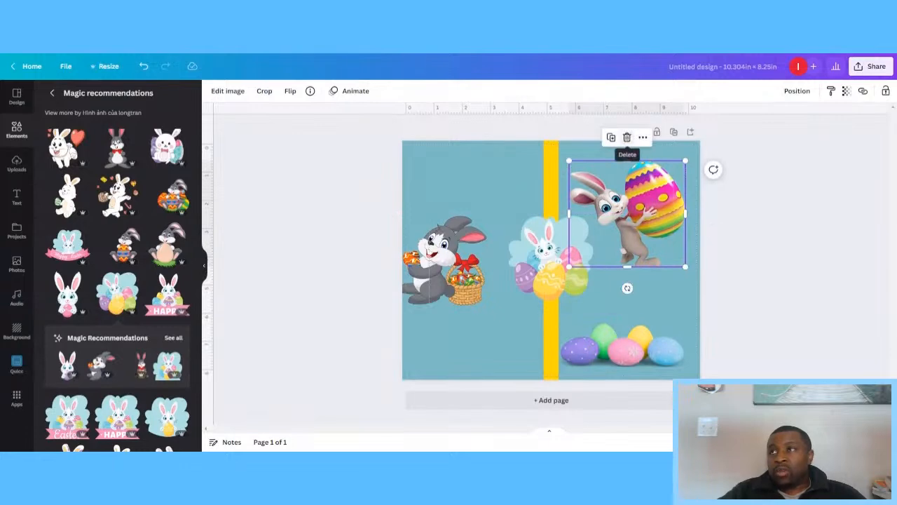
{"action": "left_click_drag", "start_coordinate": [645, 213], "coordinate": [645, 258]}
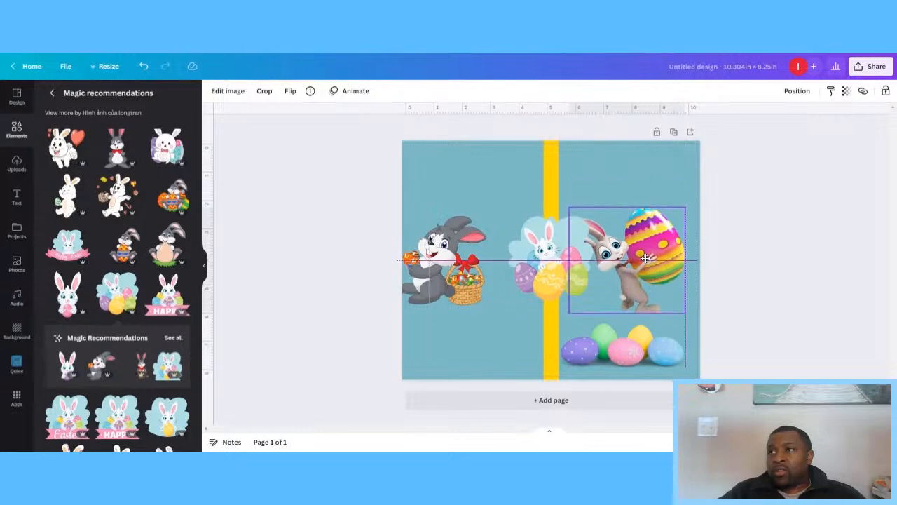
{"action": "left_click", "coordinate": [538, 256]}
{"action": "left_click_drag", "start_coordinate": [537, 256], "coordinate": [464, 205]}
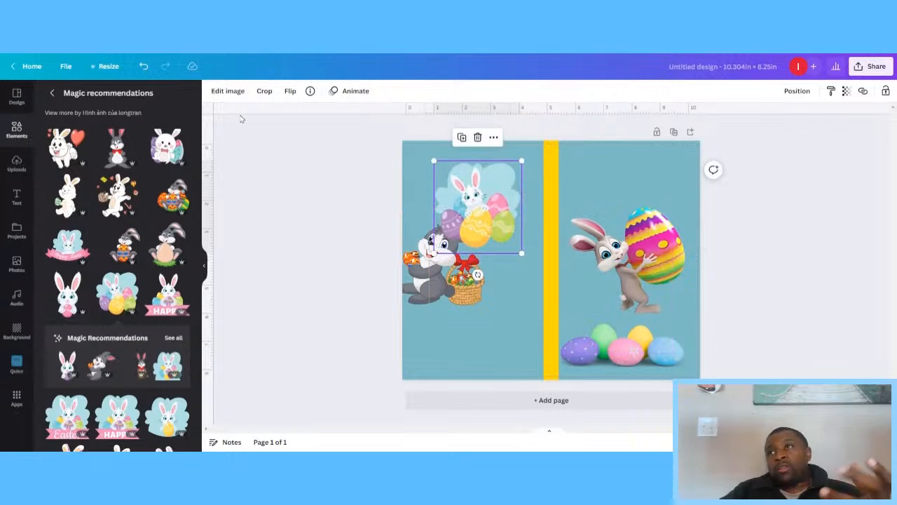
Step: Move the egg-carrying bunny to the lower back cover and place the white bunny graphic, slightly enlarged, on the front cover
{"action": "left_click", "coordinate": [649, 281]}
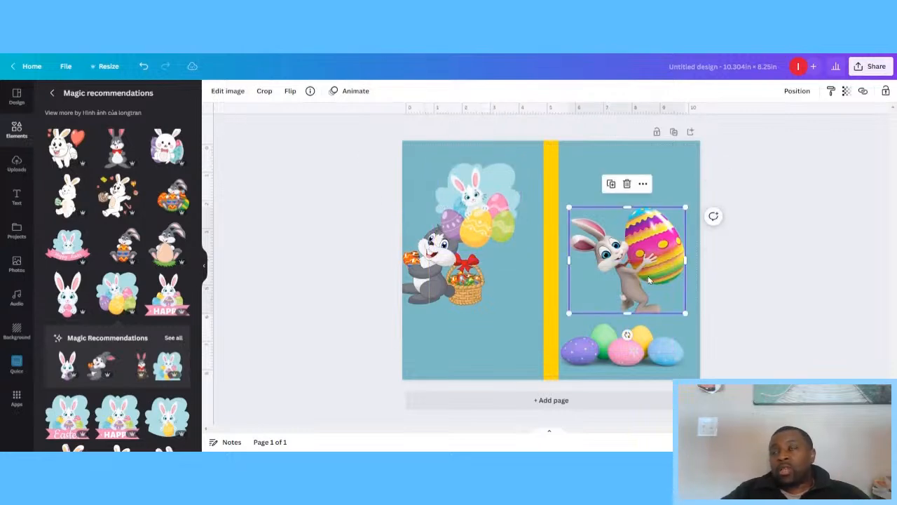
{"action": "left_click_drag", "start_coordinate": [648, 269], "coordinate": [463, 331]}
{"action": "left_click_drag", "start_coordinate": [490, 219], "coordinate": [629, 271]}
{"action": "left_click_drag", "start_coordinate": [663, 211], "coordinate": [673, 203]}
{"action": "left_click_drag", "start_coordinate": [574, 201], "coordinate": [569, 197]}
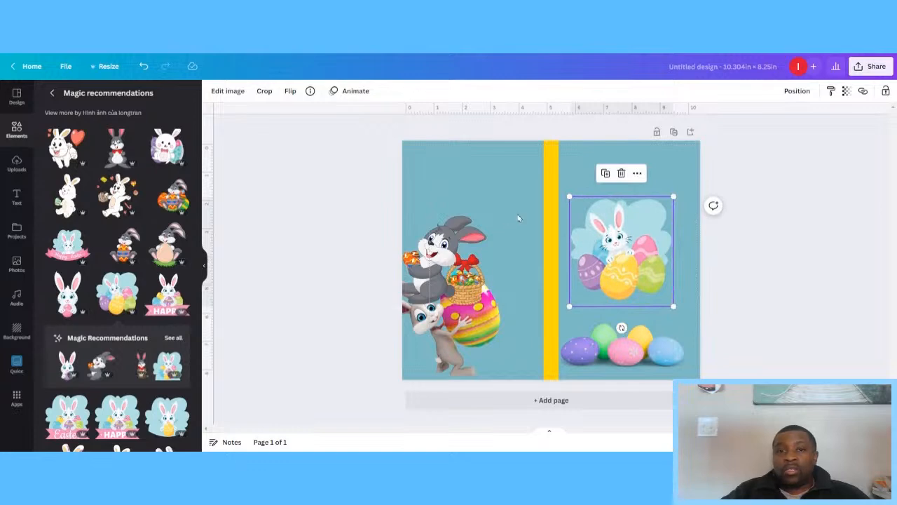
{"action": "left_click", "coordinate": [234, 95]}
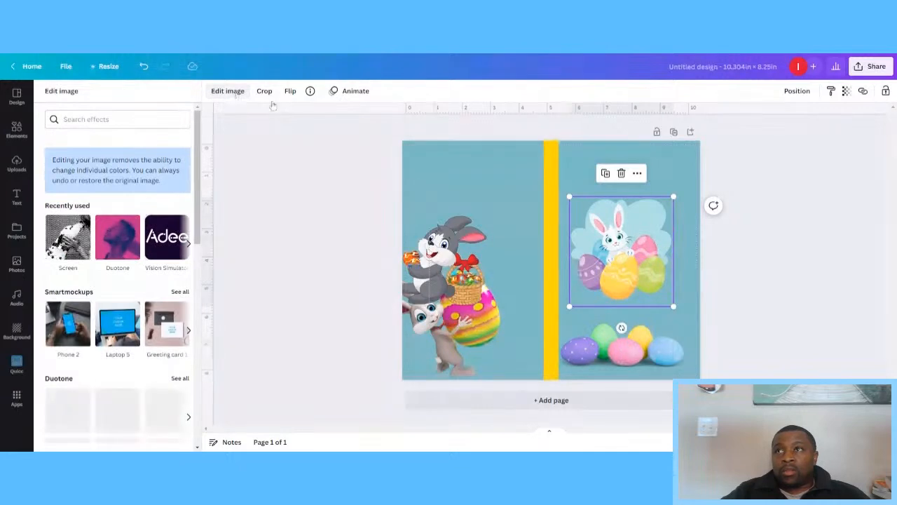
{"action": "left_click", "coordinate": [440, 279]}
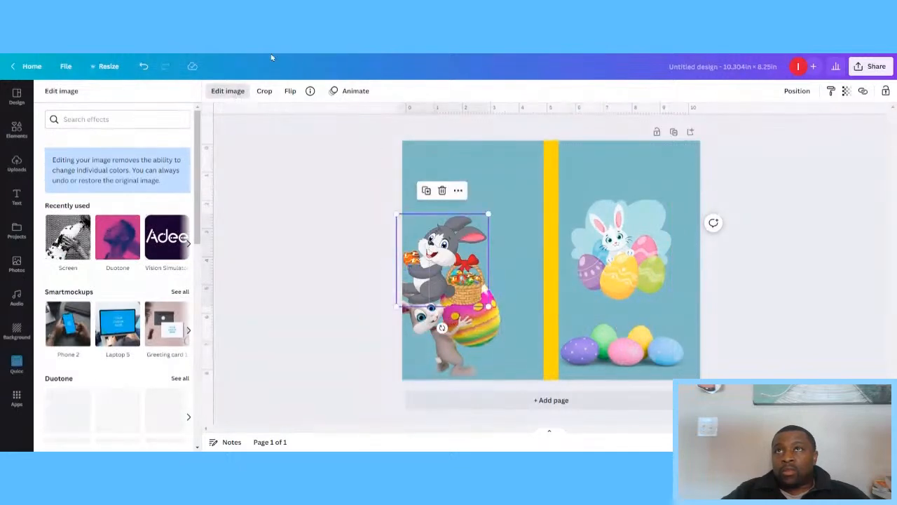
{"action": "left_click", "coordinate": [222, 95]}
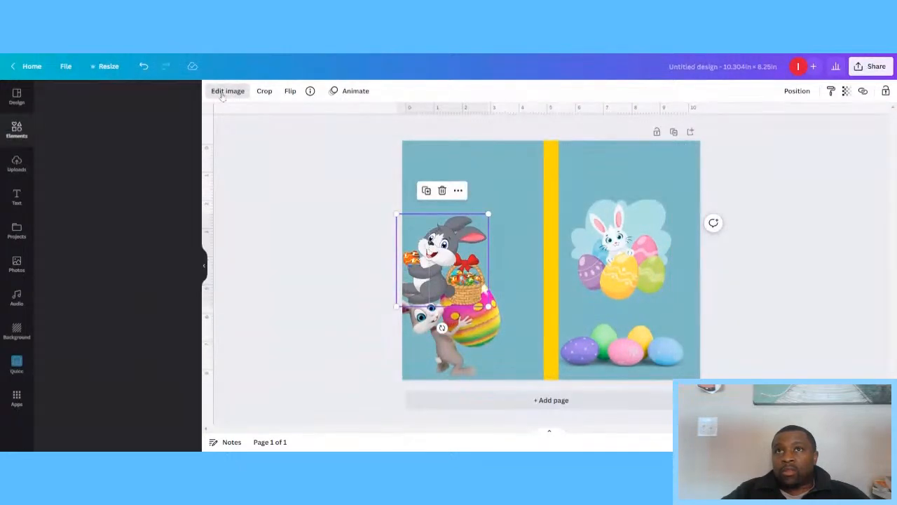
Step: Move the basket bunny onto the front cover and delete the white bunny graphic and the painted eggs photo there
{"action": "left_click_drag", "start_coordinate": [456, 274], "coordinate": [626, 261]}
{"action": "left_click", "coordinate": [657, 283]}
{"action": "left_click", "coordinate": [621, 173]}
{"action": "left_click", "coordinate": [622, 338]}
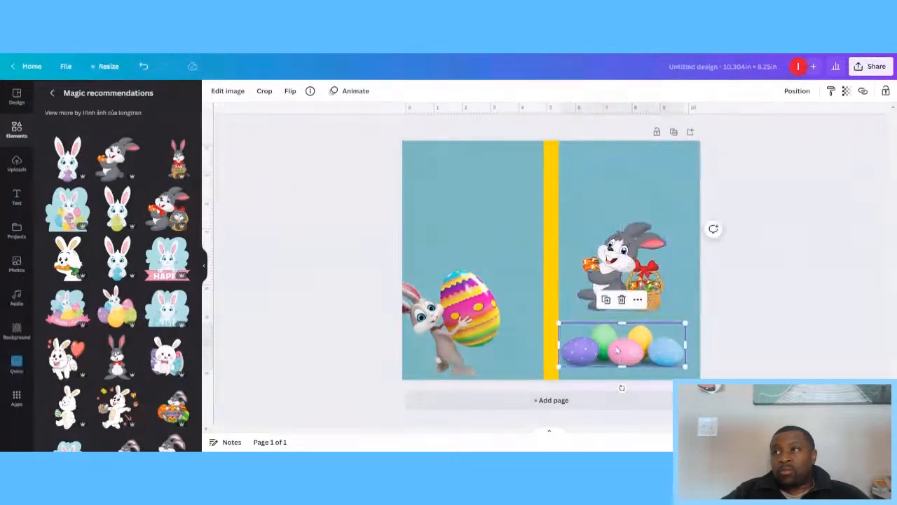
{"action": "left_click", "coordinate": [621, 300]}
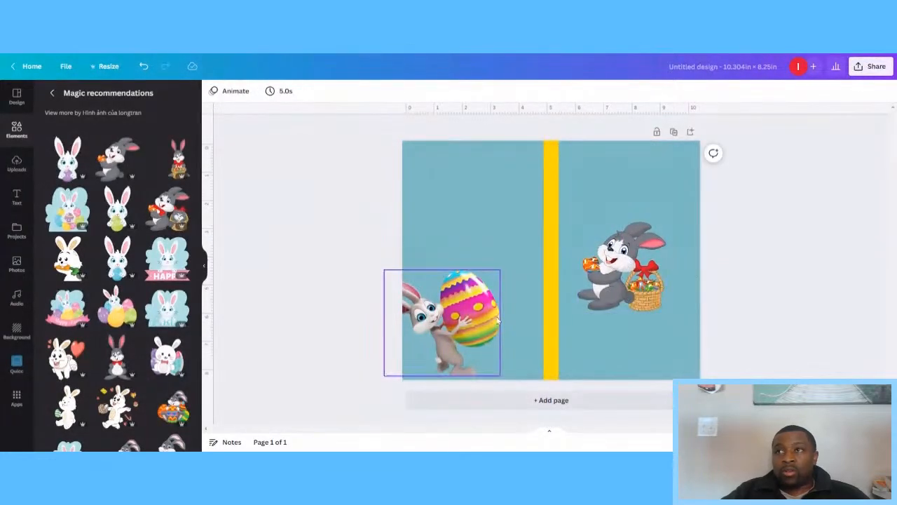
Step: Replace the basket bunny on the front cover with the recommended grey bunny sitting among painted eggs
{"action": "left_click", "coordinate": [622, 266]}
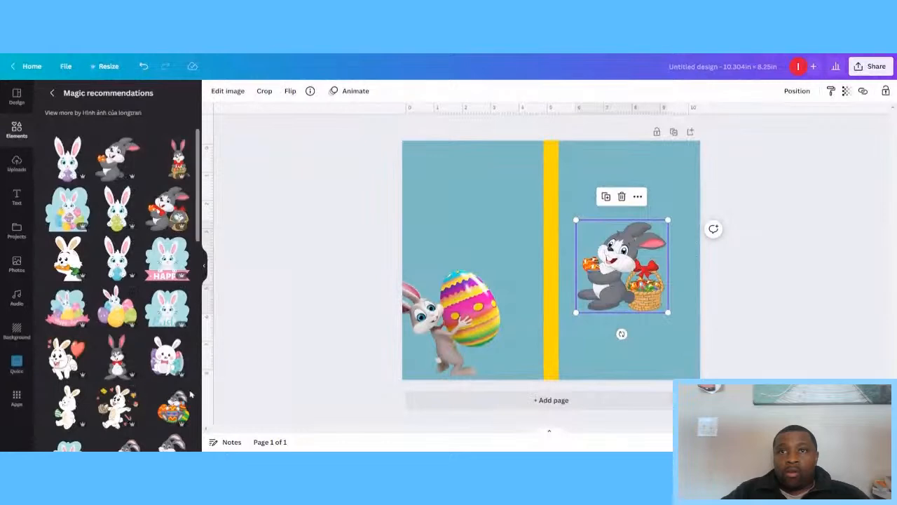
{"action": "left_click", "coordinate": [176, 410]}
{"action": "left_click", "coordinate": [634, 277]}
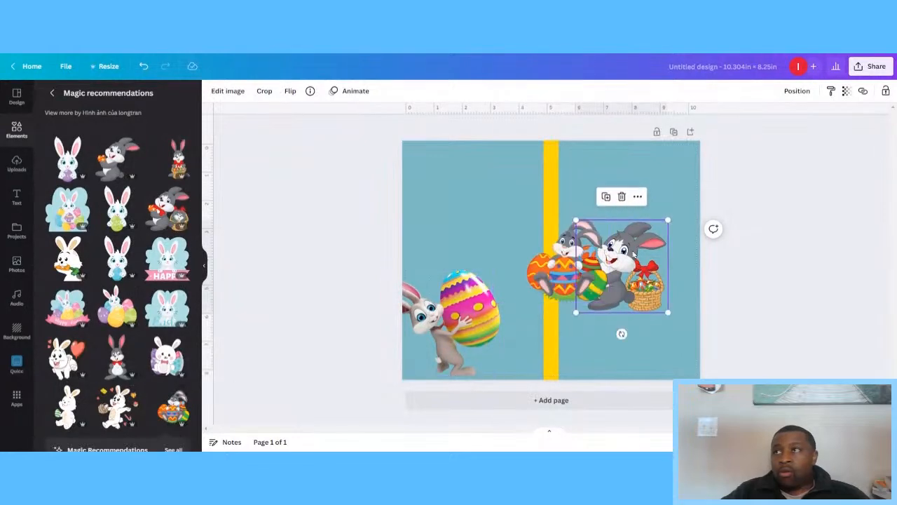
{"action": "left_click", "coordinate": [622, 197]}
{"action": "left_click", "coordinate": [566, 260]}
{"action": "left_click_drag", "start_coordinate": [567, 260], "coordinate": [632, 271]}
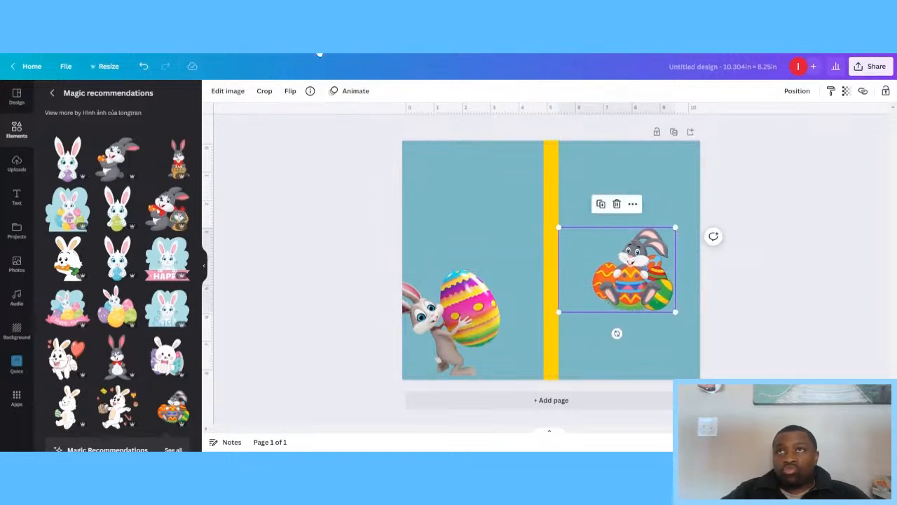
{"action": "left_click", "coordinate": [234, 92]}
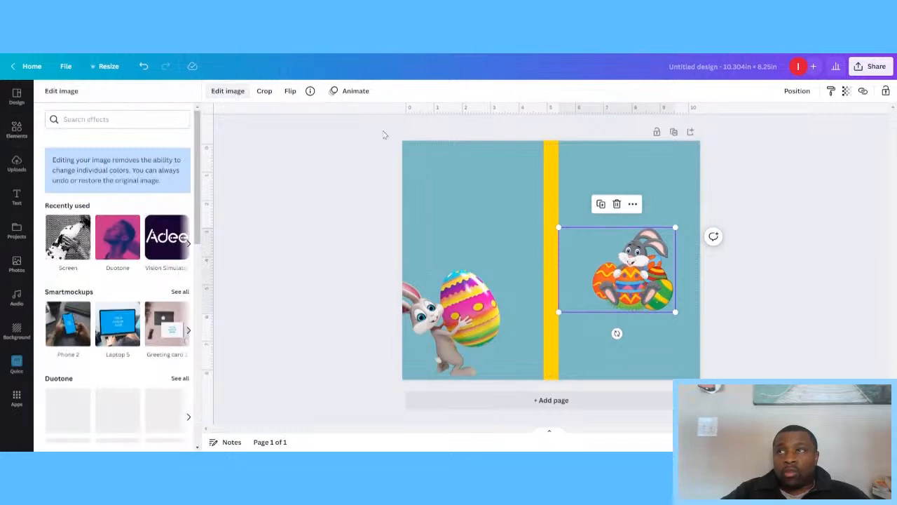
{"action": "left_click", "coordinate": [612, 260]}
{"action": "left_click", "coordinate": [631, 363]}
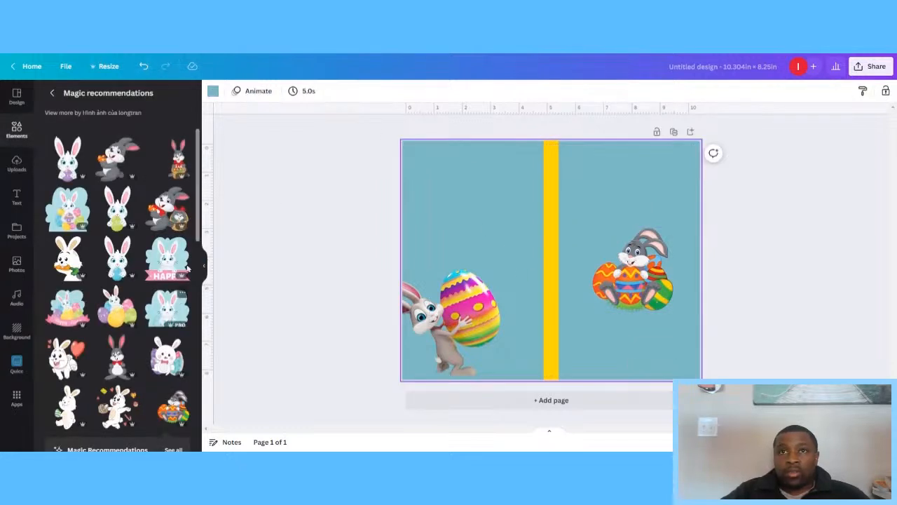
Step: Leave the magic recommendations and search the element graphics for "easter eggs"
{"action": "scroll", "coordinate": [201, 191], "scroll_direction": "down", "scroll_amount": 10}
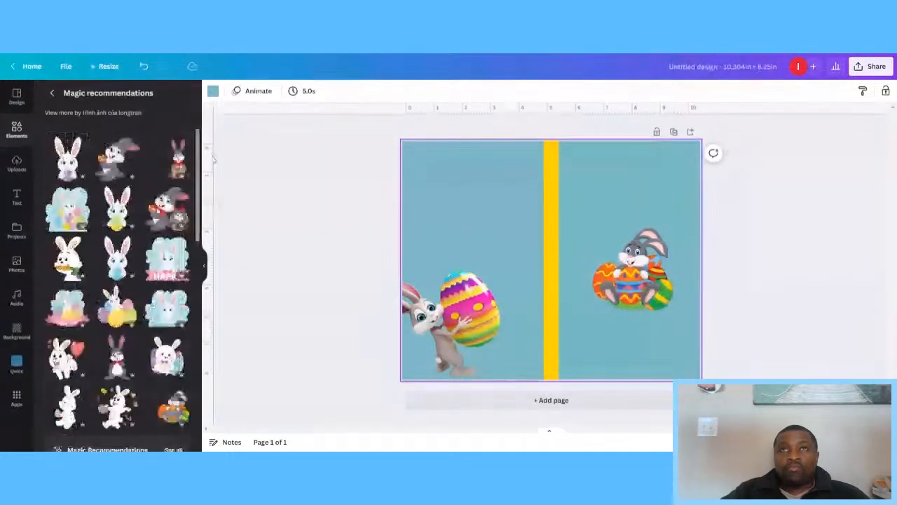
{"action": "left_click", "coordinate": [52, 92]}
{"action": "left_click", "coordinate": [99, 97]}
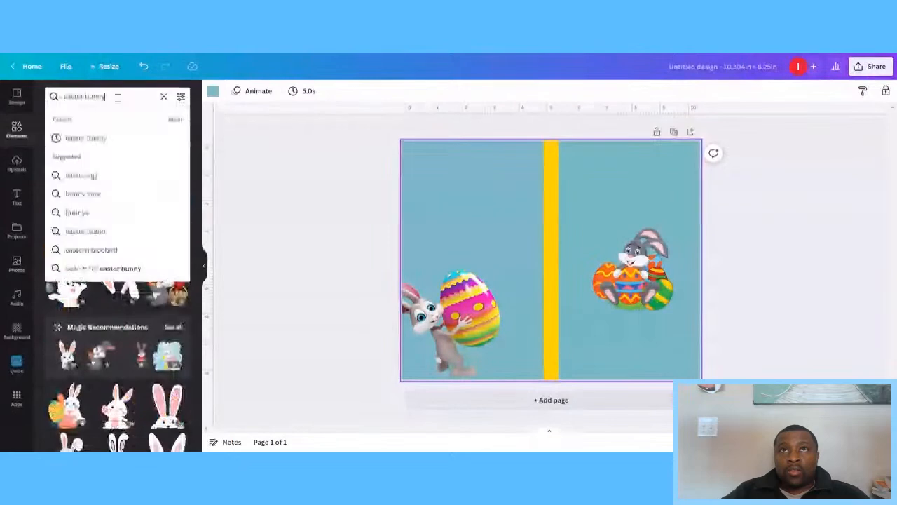
{"action": "key", "text": "BackSpace"}
{"action": "key", "text": "BackSpace"}
{"action": "key", "text": "BackSpace"}
{"action": "key", "text": "BackSpace"}
{"action": "key", "text": "BackSpace"}
{"action": "type", "text": "g"}
{"action": "key", "text": "BackSpace"}
{"action": "type", "text": "eggs"}
{"action": "key", "text": "Return"}
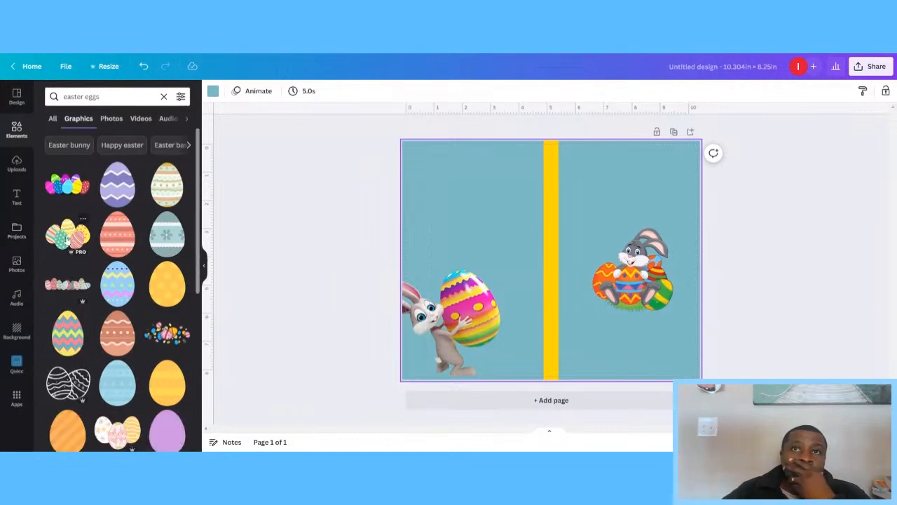
Step: Place the cluster of patterned eggs below the front-cover bunny, then try the horizontal egg row graphic and delete it
{"action": "left_click", "coordinate": [67, 239]}
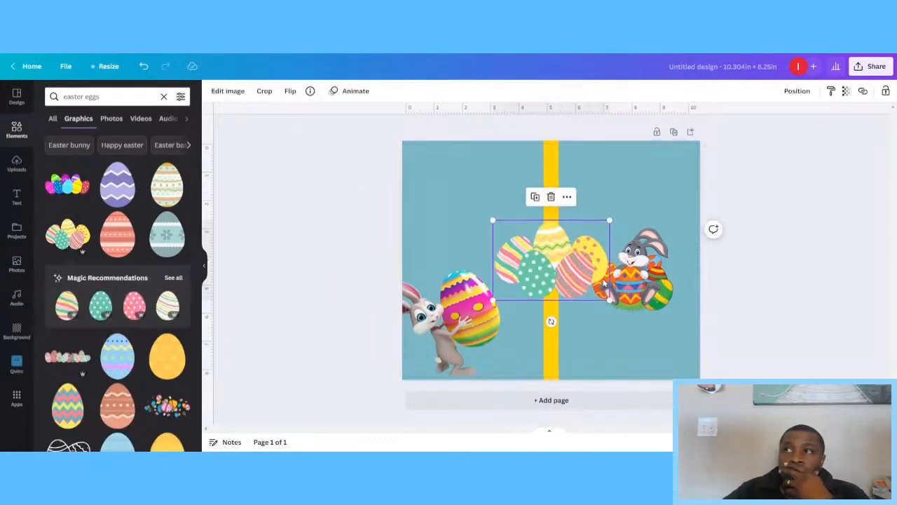
{"action": "left_click_drag", "start_coordinate": [561, 276], "coordinate": [630, 348]}
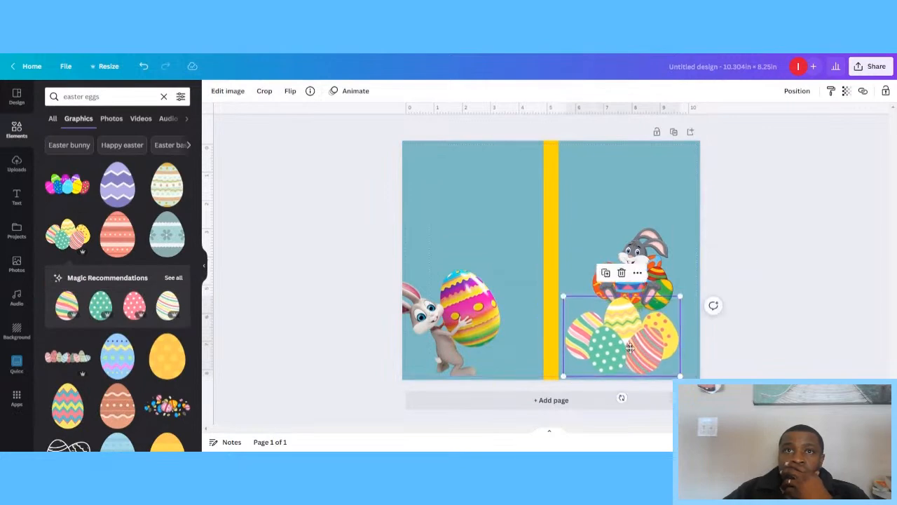
{"action": "left_click", "coordinate": [65, 367]}
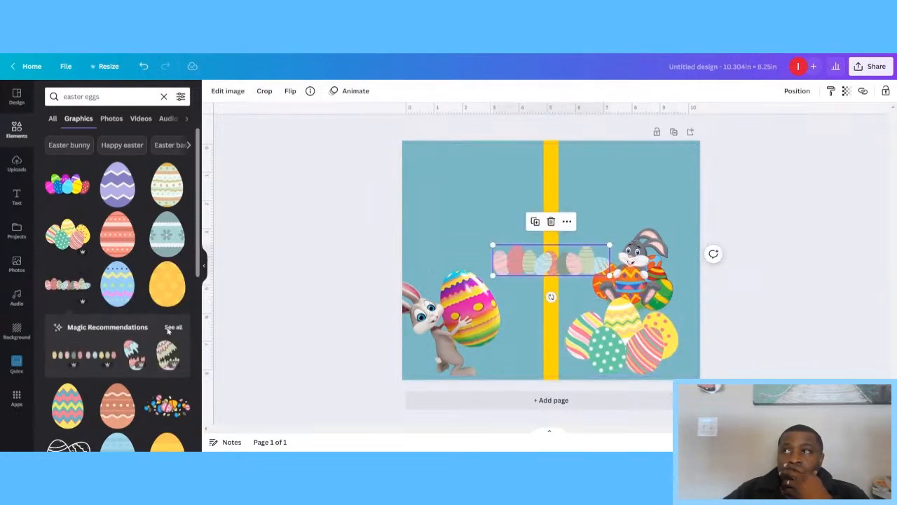
{"action": "left_click", "coordinate": [551, 222]}
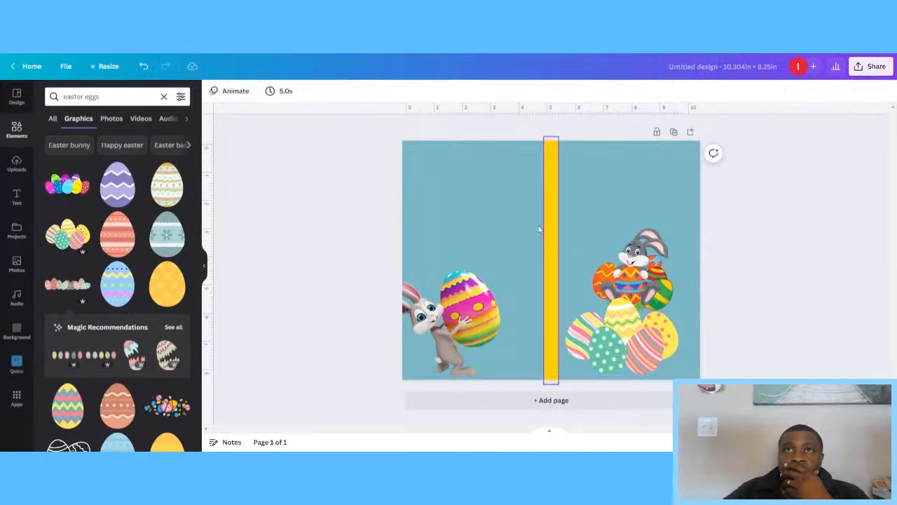
Step: Search the graphics for "Happy easter", add the orange HAPPY EASTER lettering, and shrink it to fit above the front-cover bunny
{"action": "left_click", "coordinate": [127, 144]}
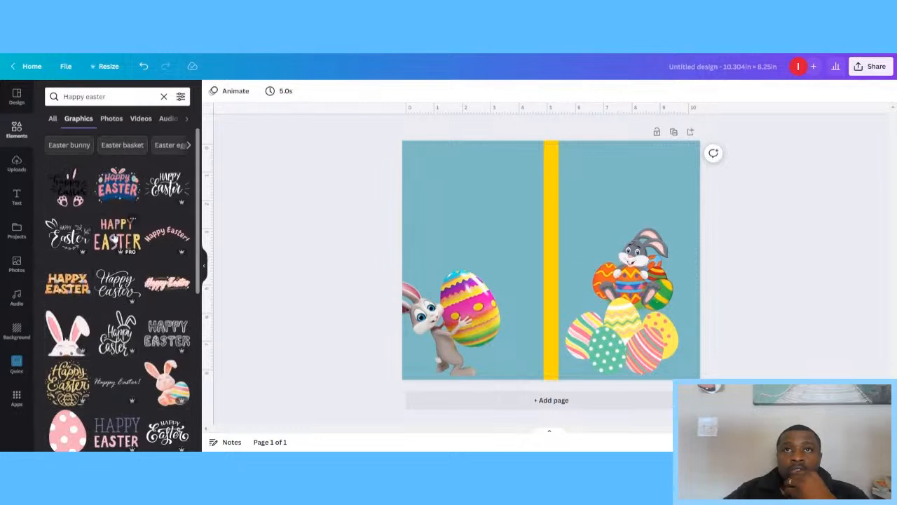
{"action": "left_click", "coordinate": [75, 293]}
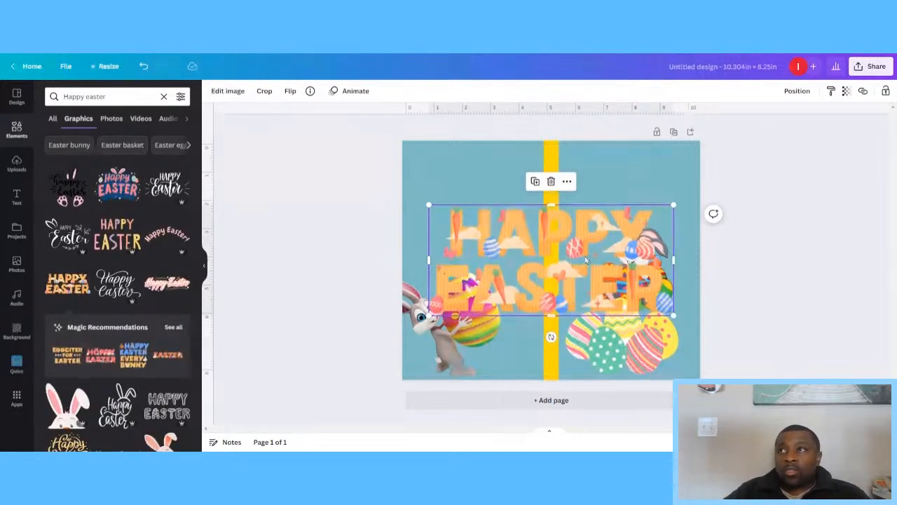
{"action": "left_click_drag", "start_coordinate": [579, 269], "coordinate": [625, 226]}
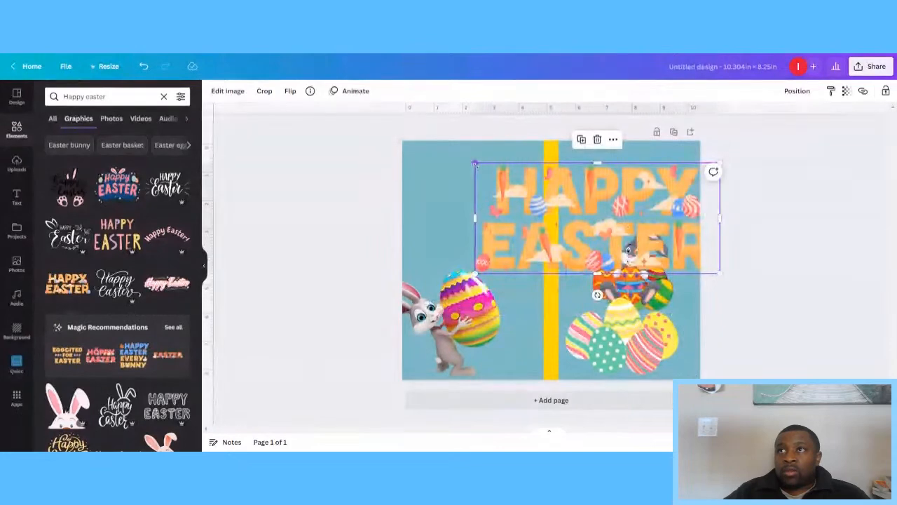
{"action": "left_click_drag", "start_coordinate": [485, 173], "coordinate": [574, 206]}
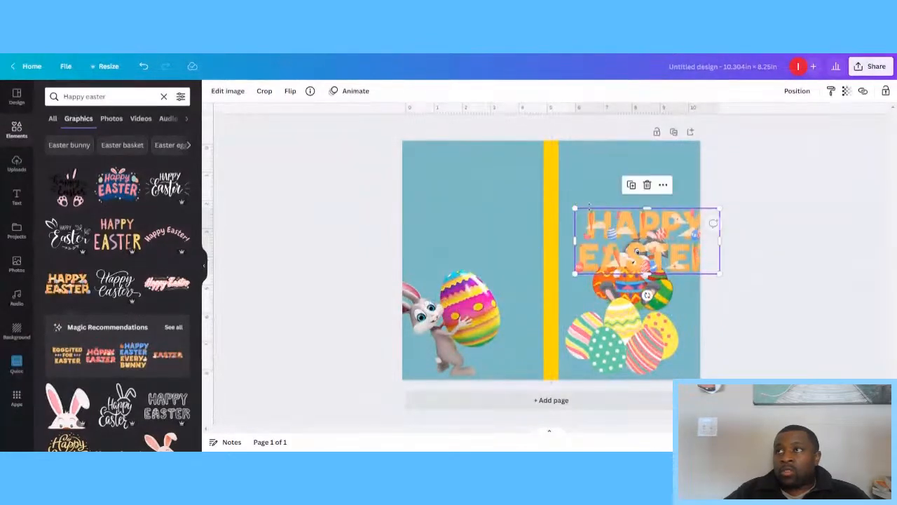
{"action": "left_click_drag", "start_coordinate": [644, 227], "coordinate": [624, 181]}
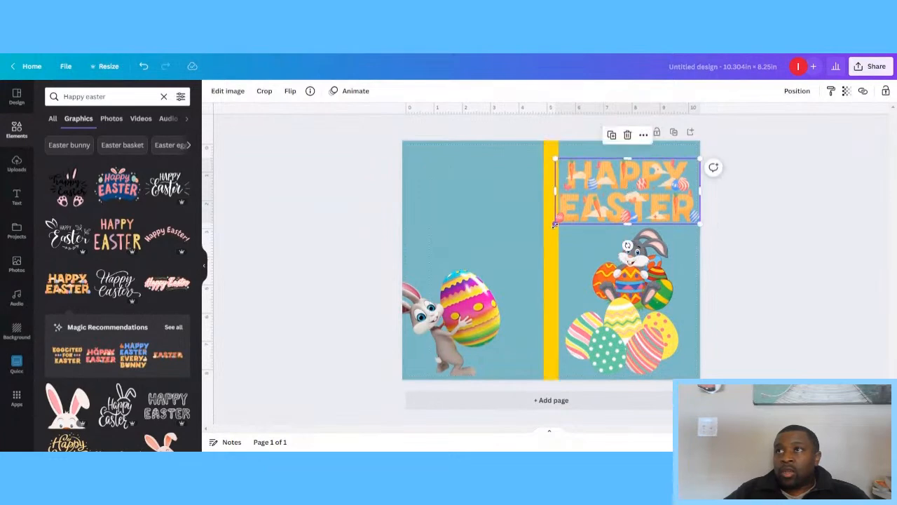
{"action": "left_click_drag", "start_coordinate": [554, 224], "coordinate": [573, 211]}
{"action": "left_click_drag", "start_coordinate": [626, 204], "coordinate": [615, 206]}
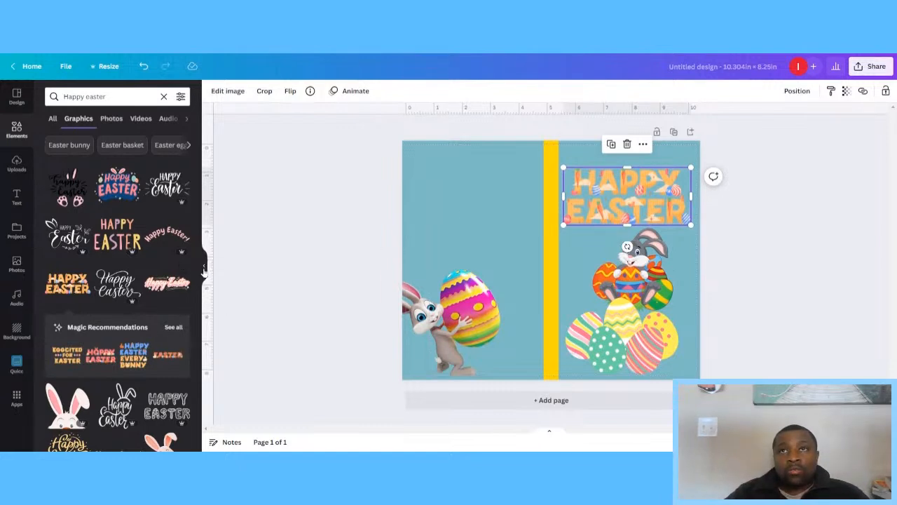
{"action": "left_click", "coordinate": [204, 284]}
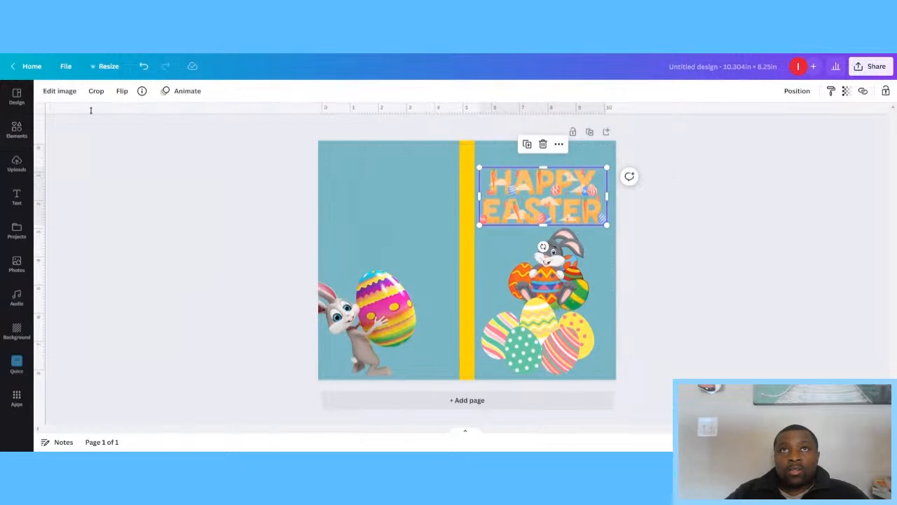
{"action": "left_click", "coordinate": [16, 128]}
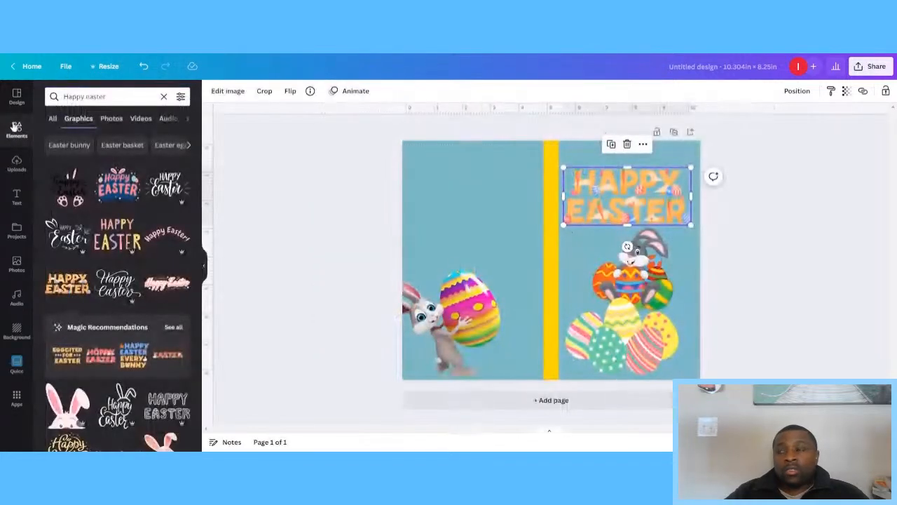
Step: Delete the patterned egg cluster from the front cover and shift the bunny and the orange lettering downward
{"action": "left_click", "coordinate": [662, 289]}
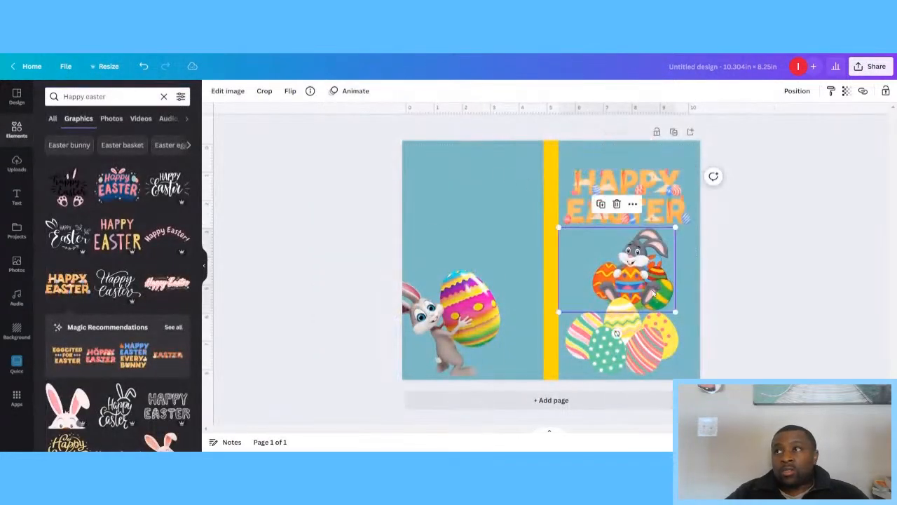
{"action": "left_click", "coordinate": [634, 337]}
{"action": "left_click", "coordinate": [621, 273]}
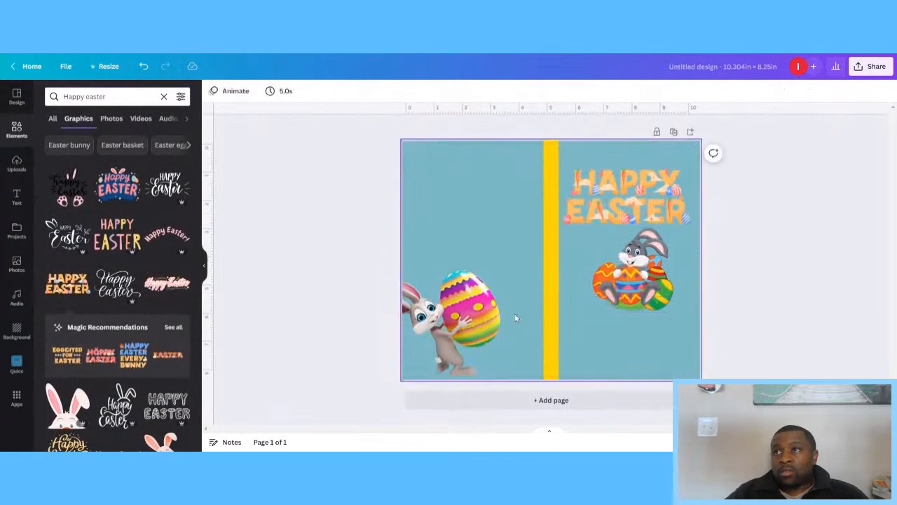
{"action": "left_click_drag", "start_coordinate": [631, 274], "coordinate": [623, 299]}
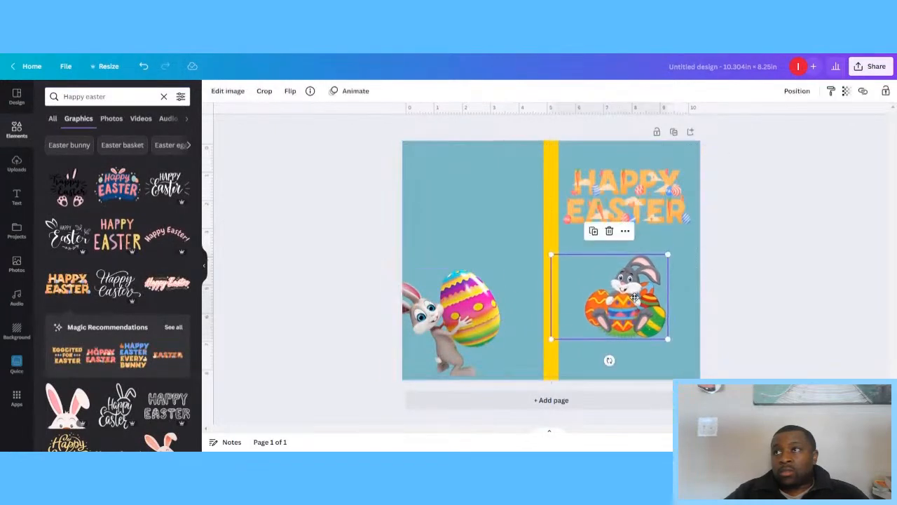
{"action": "left_click", "coordinate": [620, 195]}
{"action": "left_click_drag", "start_coordinate": [619, 196], "coordinate": [618, 204]}
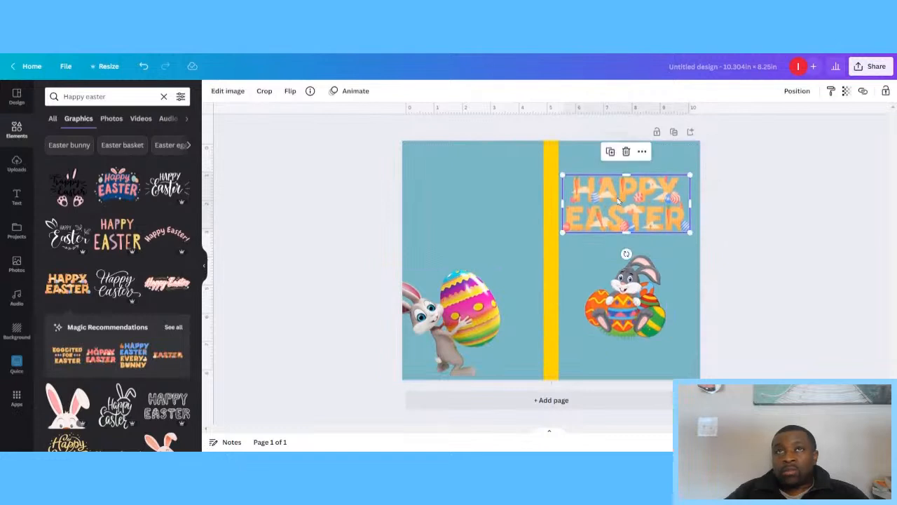
Step: Replace the orange lettering with the pink-and-navy Happy Easter graphic with bunny ears, placed above the front-cover bunny
{"action": "left_click", "coordinate": [133, 188]}
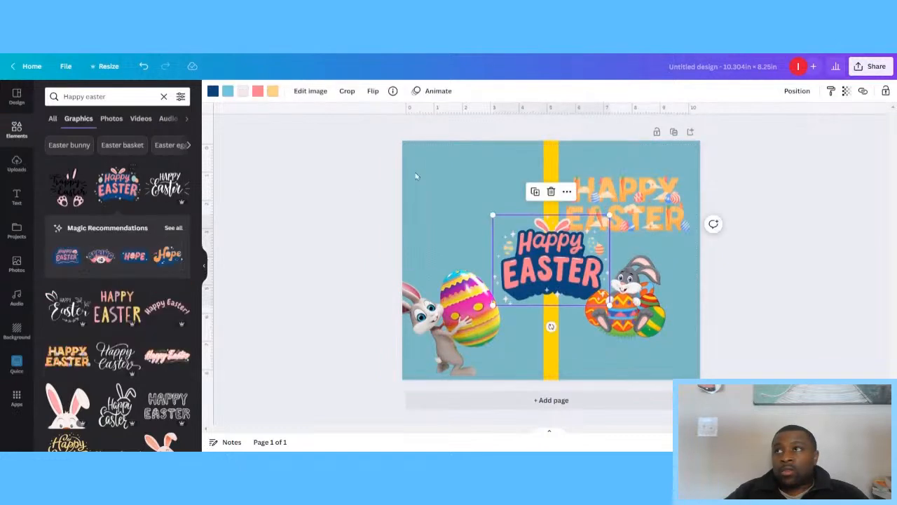
{"action": "left_click", "coordinate": [645, 179]}
{"action": "left_click", "coordinate": [626, 151]}
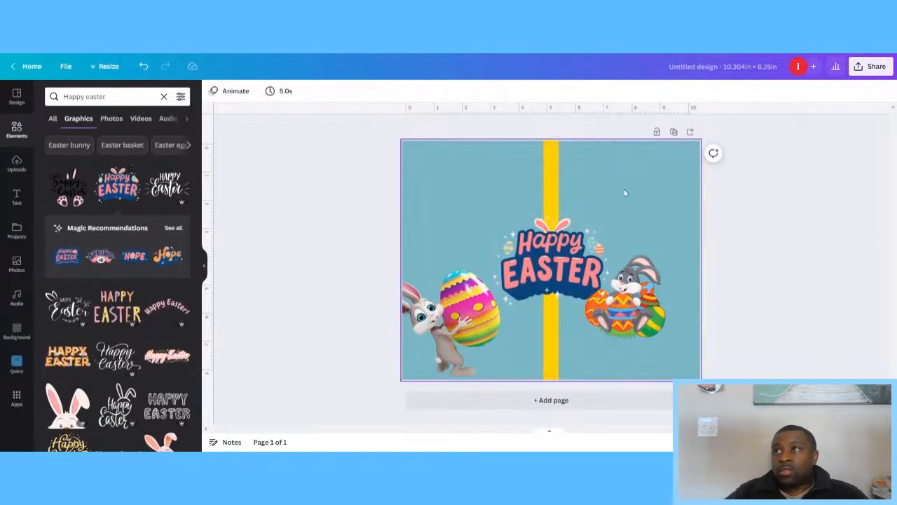
{"action": "left_click_drag", "start_coordinate": [546, 267], "coordinate": [621, 217]}
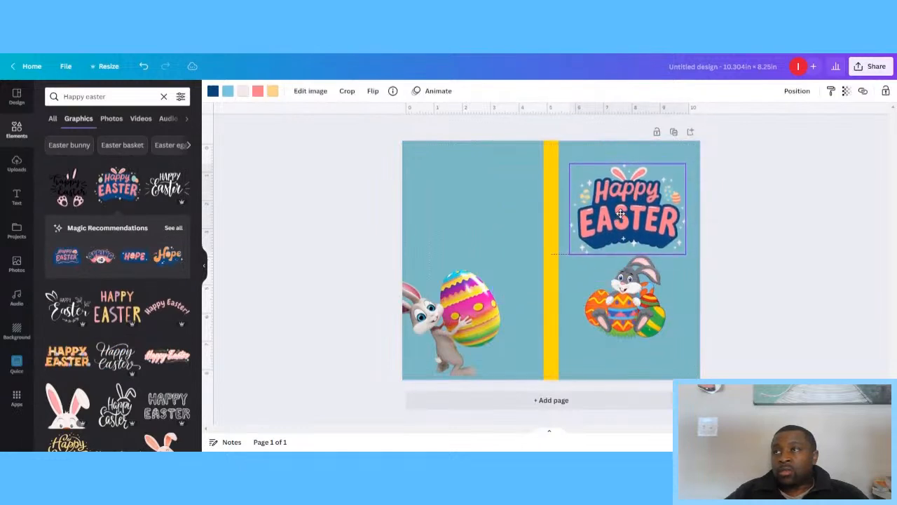
Step: Delete the bunny holding the large painted egg from the back cover
{"action": "left_click", "coordinate": [627, 365]}
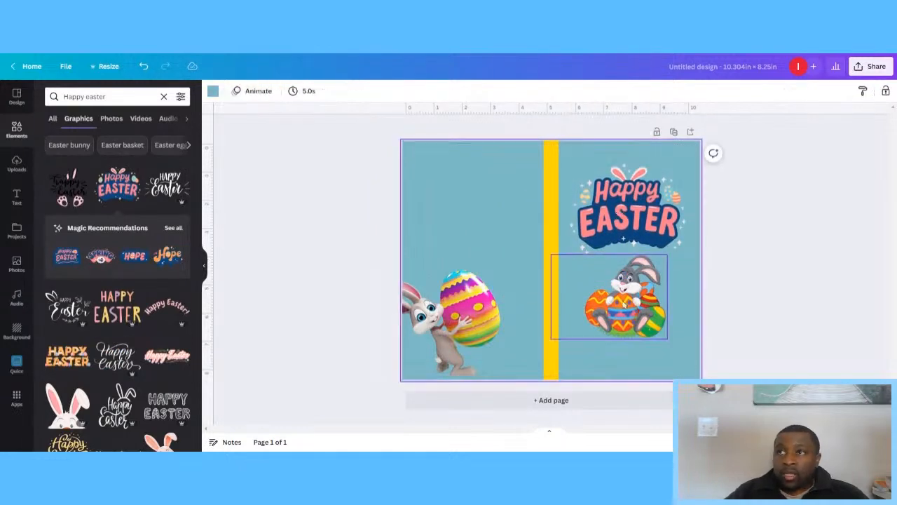
{"action": "left_click", "coordinate": [445, 301]}
{"action": "left_click", "coordinate": [442, 245]}
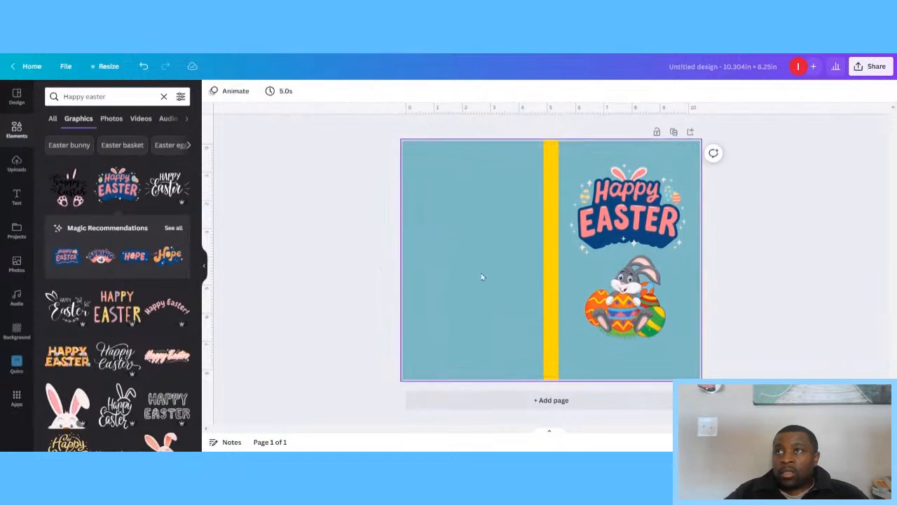
Step: Crop the empty margin beside the front-cover bunny so its frame clears the spine, and reposition it under the title
{"action": "left_click", "coordinate": [636, 298]}
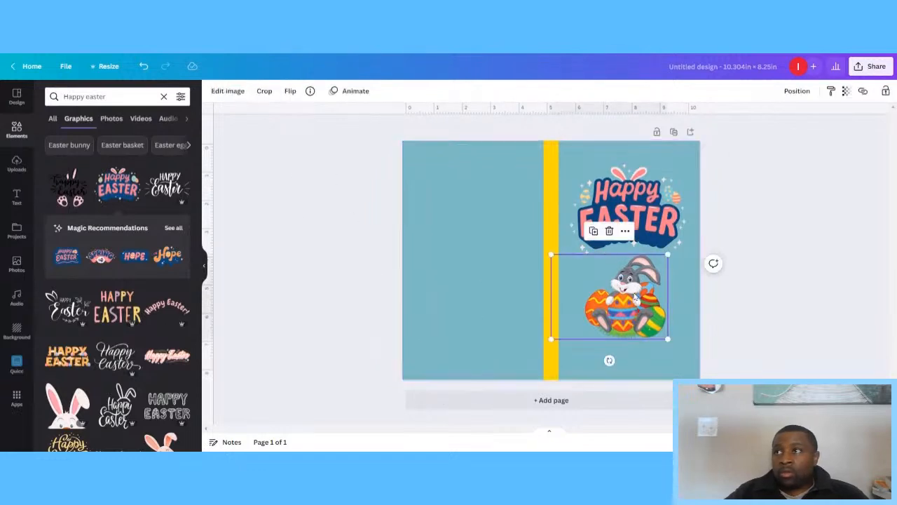
{"action": "mouse_move", "coordinate": [624, 314]}
{"action": "left_mouse_down"}
{"action": "mouse_move", "coordinate": [614, 312]}
{"action": "mouse_move", "coordinate": [634, 309]}
{"action": "mouse_move", "coordinate": [613, 309]}
{"action": "left_mouse_up"}
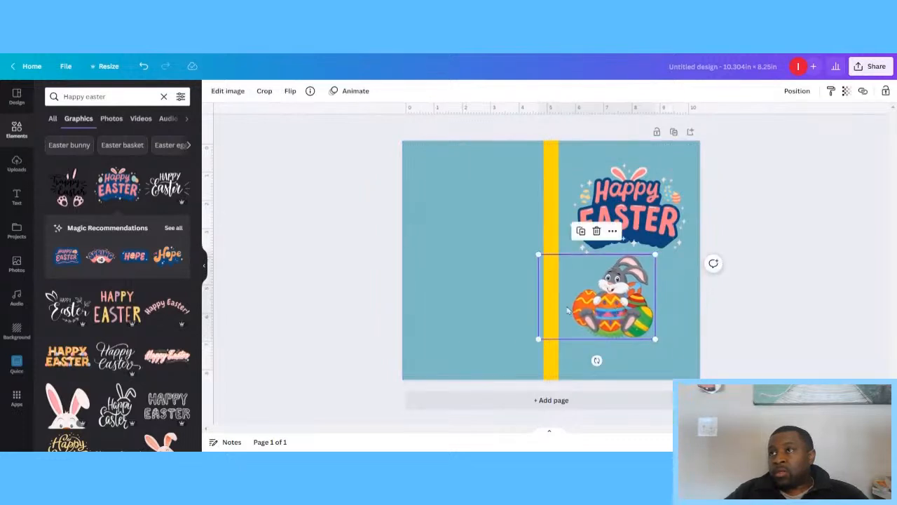
{"action": "double_click", "coordinate": [601, 291]}
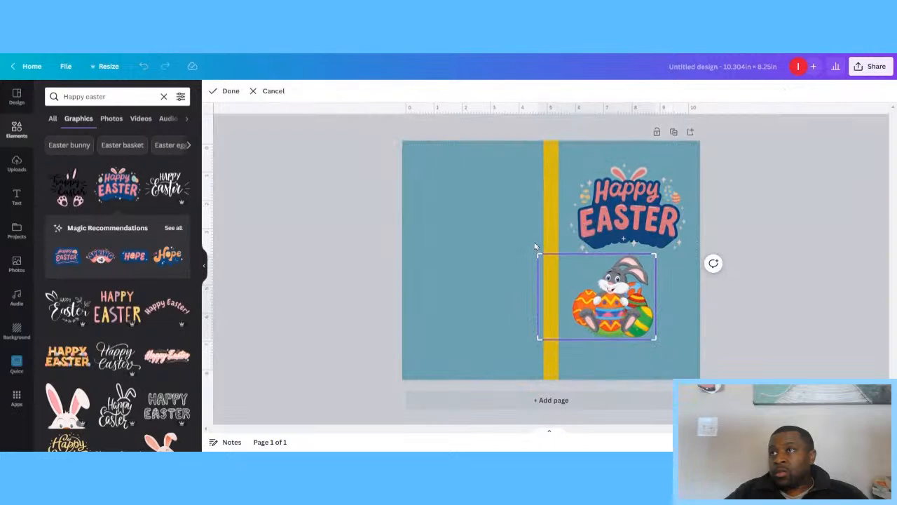
{"action": "left_click_drag", "start_coordinate": [537, 254], "coordinate": [571, 255]}
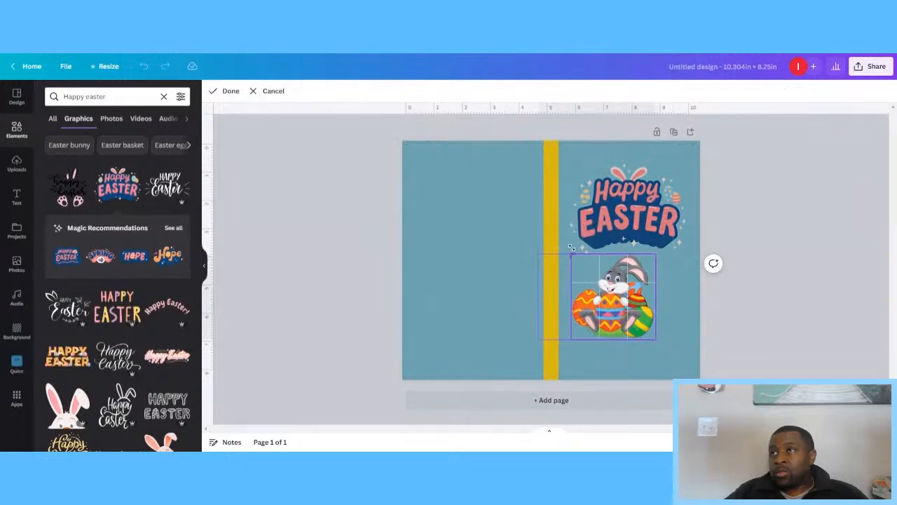
{"action": "left_click", "coordinate": [466, 270]}
{"action": "left_click_drag", "start_coordinate": [616, 306], "coordinate": [630, 300]}
Step: Shift the Happy Easter title and the bunny slightly toward the spine, keeping the bunny directly below the title
{"action": "left_click", "coordinate": [616, 209]}
{"action": "left_click_drag", "start_coordinate": [616, 209], "coordinate": [609, 204]}
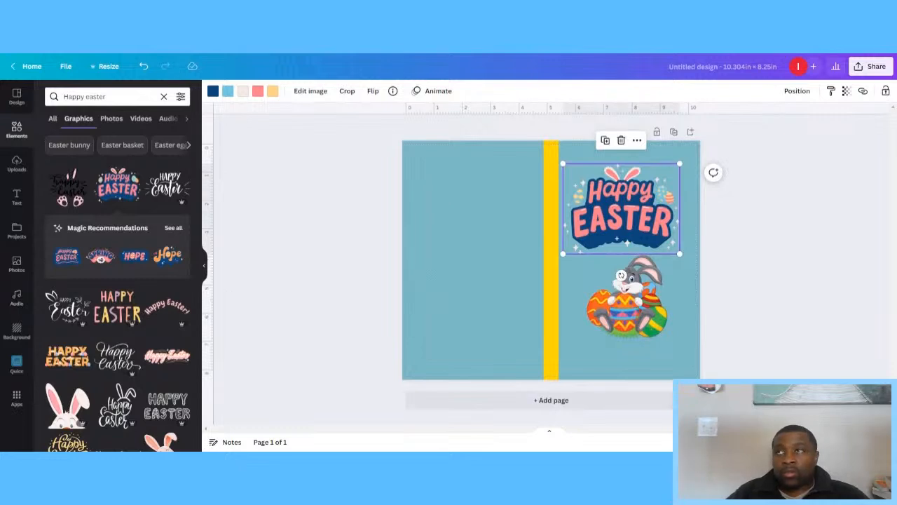
{"action": "left_click", "coordinate": [615, 319]}
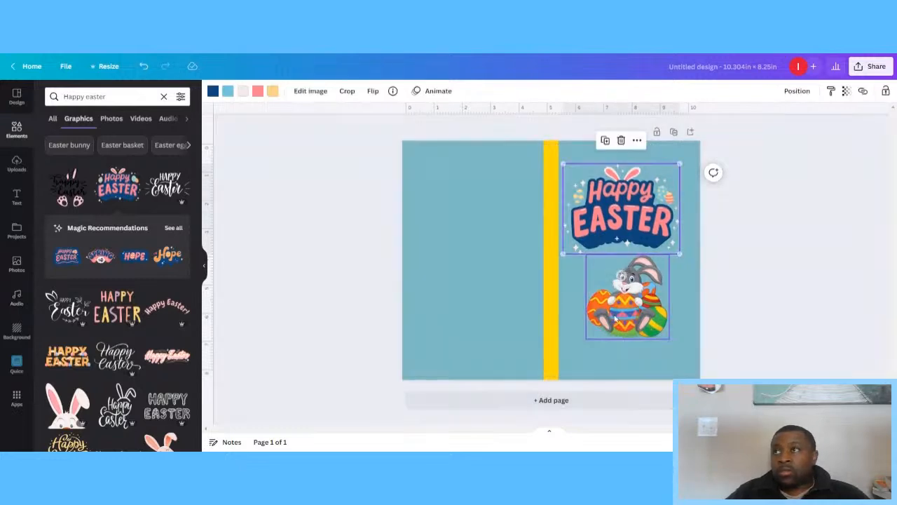
{"action": "left_click", "coordinate": [616, 319]}
{"action": "left_click_drag", "start_coordinate": [615, 319], "coordinate": [609, 313]}
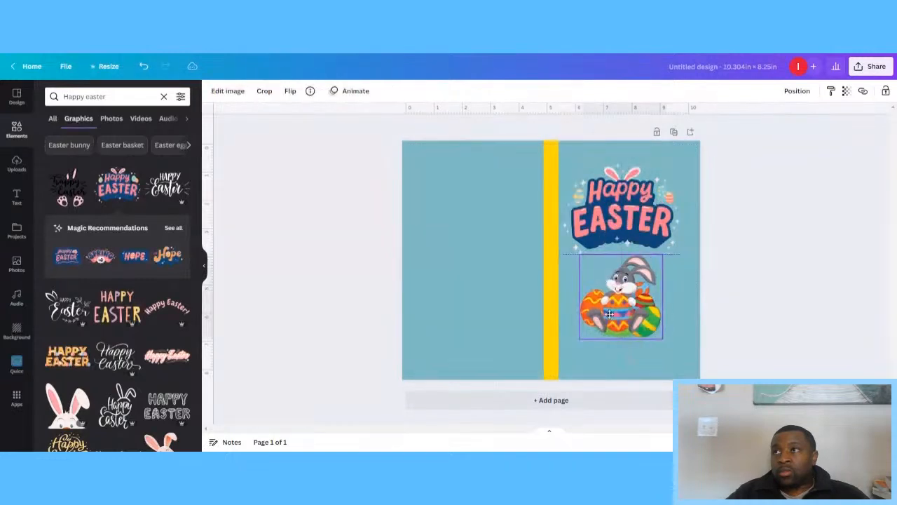
{"action": "left_click", "coordinate": [609, 356]}
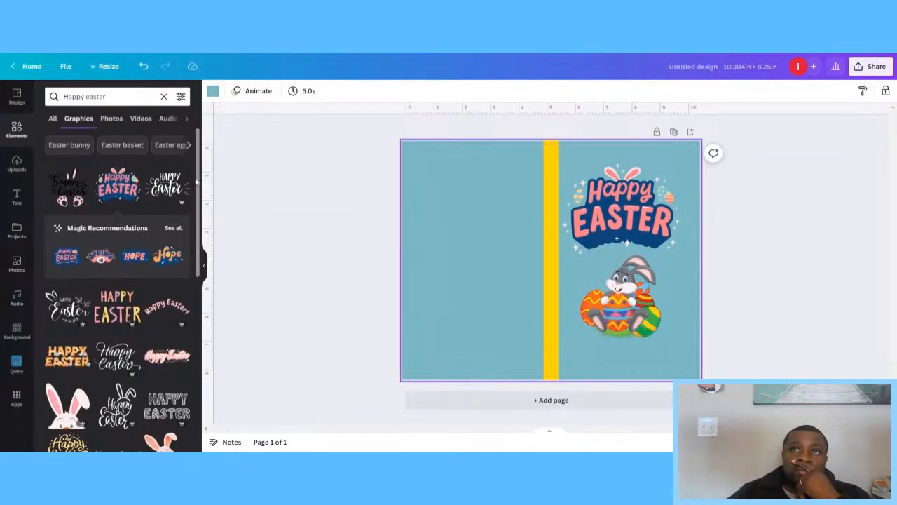
Step: Clear the current element search and search for "white polka dots" instead
{"action": "left_click_drag", "start_coordinate": [200, 237], "coordinate": [201, 269]}
{"action": "left_click", "coordinate": [101, 96]}
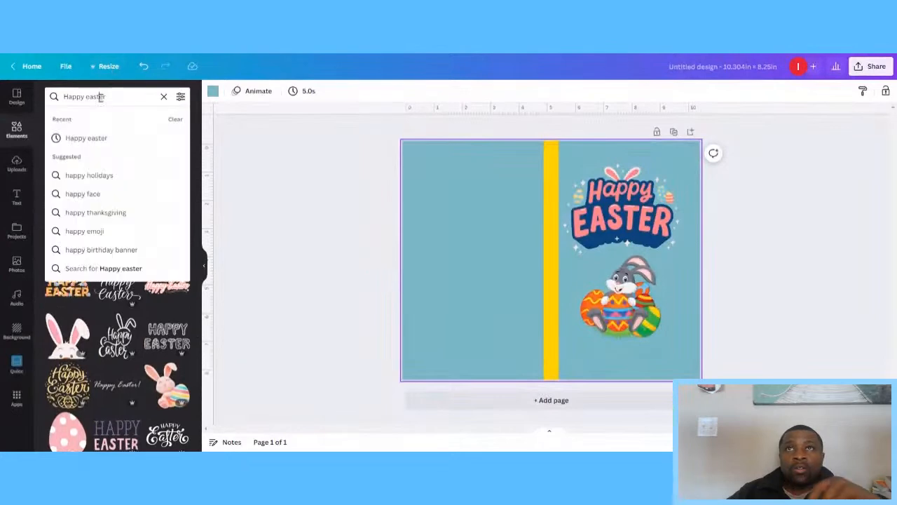
{"action": "left_click", "coordinate": [166, 99]}
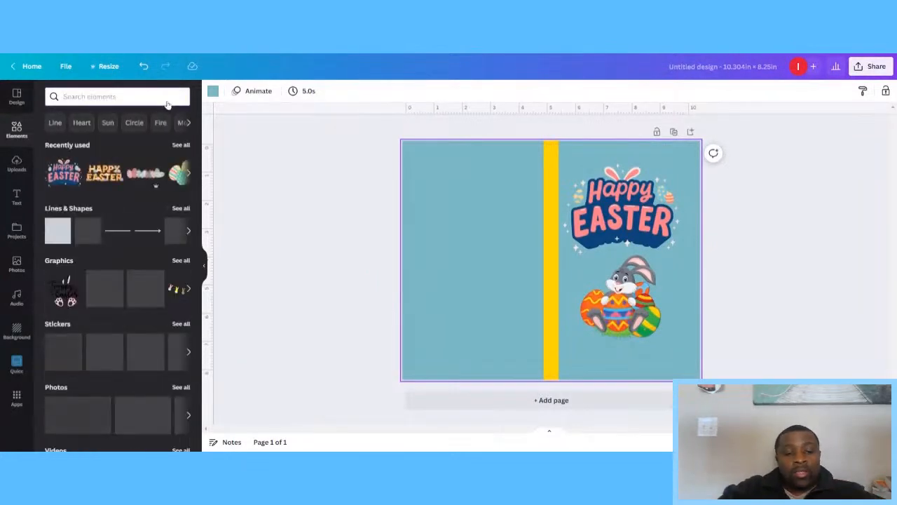
{"action": "type", "text": "white"}
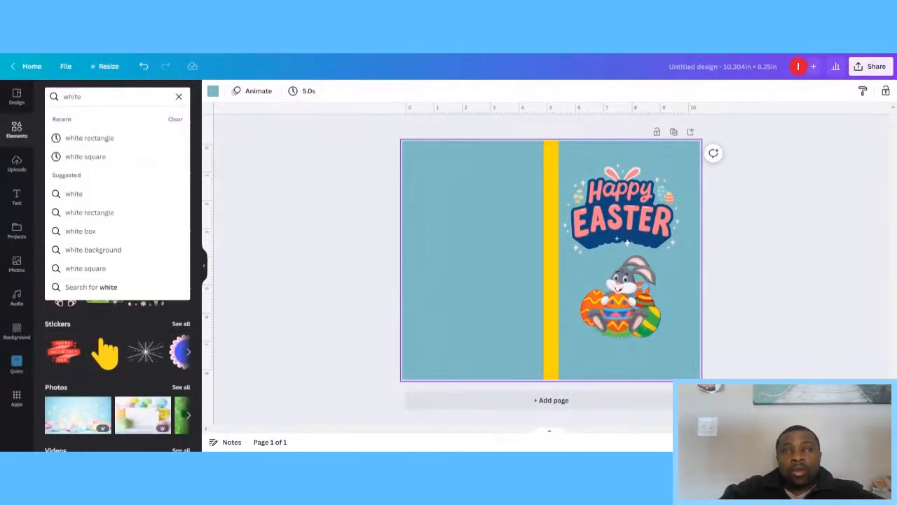
{"action": "type", "text": " pol"}
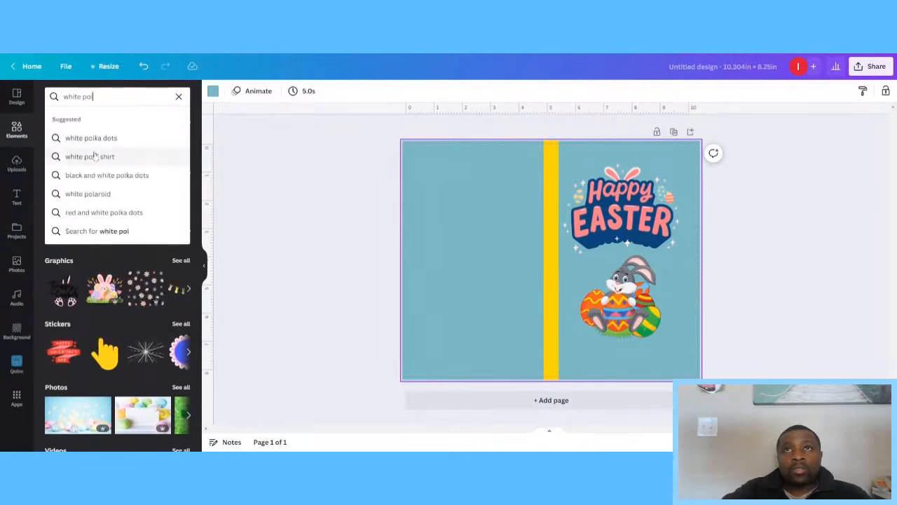
{"action": "left_click", "coordinate": [94, 138]}
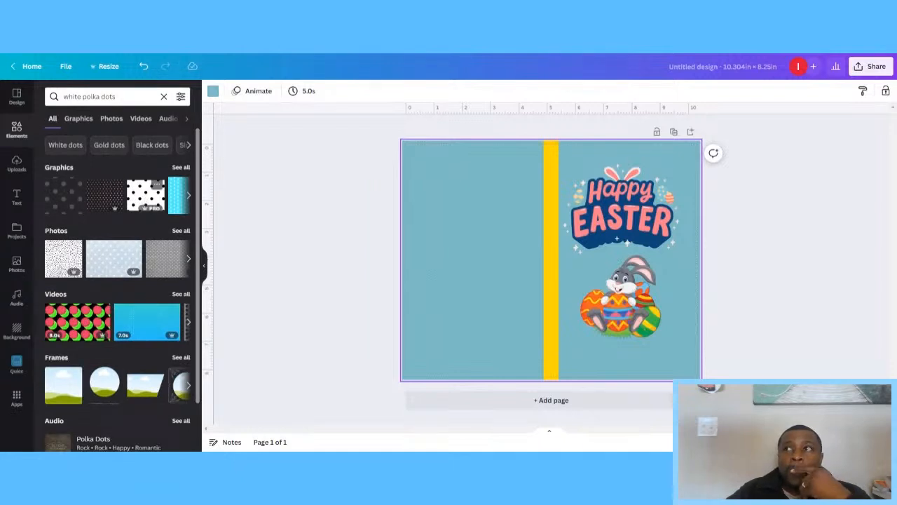
Step: Try the white pattern with black polka dots on the cover, then delete it
{"action": "left_click", "coordinate": [145, 199]}
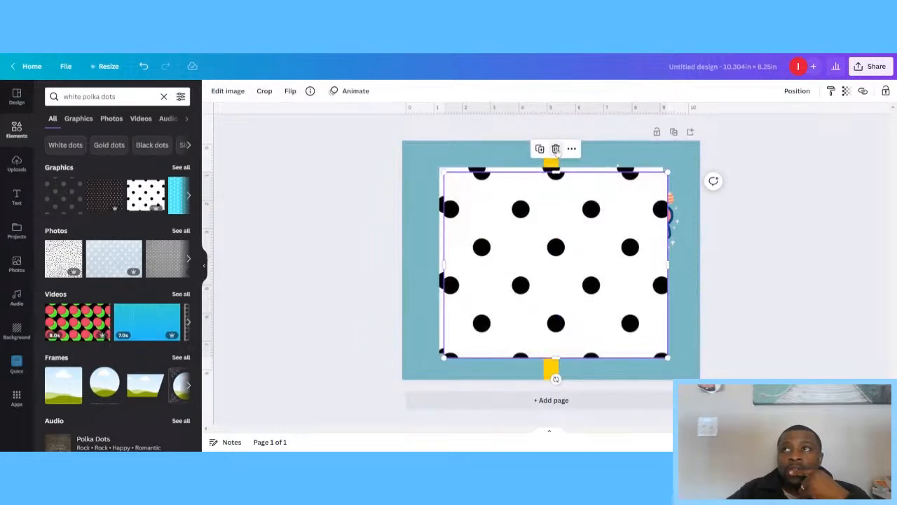
{"action": "left_click", "coordinate": [556, 151]}
{"action": "left_click", "coordinate": [517, 249]}
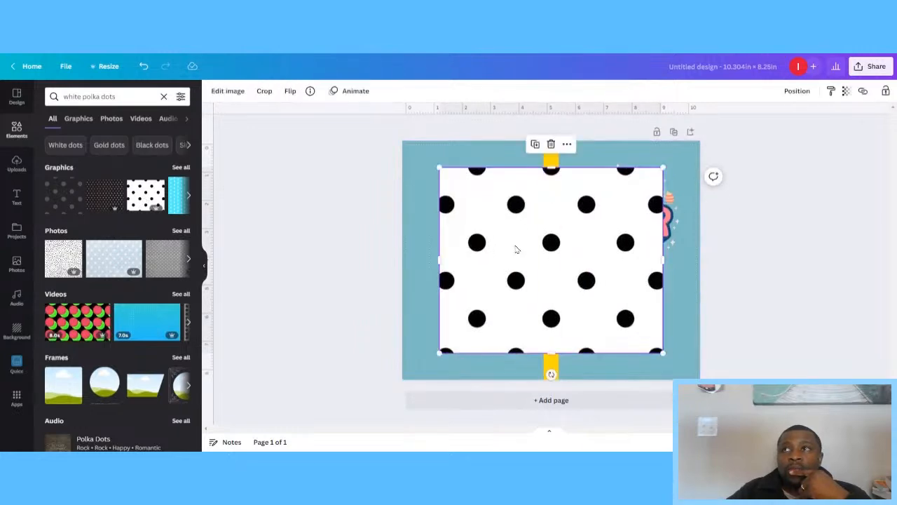
{"action": "left_click", "coordinate": [553, 147]}
Step: Replace the polka dot search with an element search for "easter"
{"action": "left_click", "coordinate": [133, 96]}
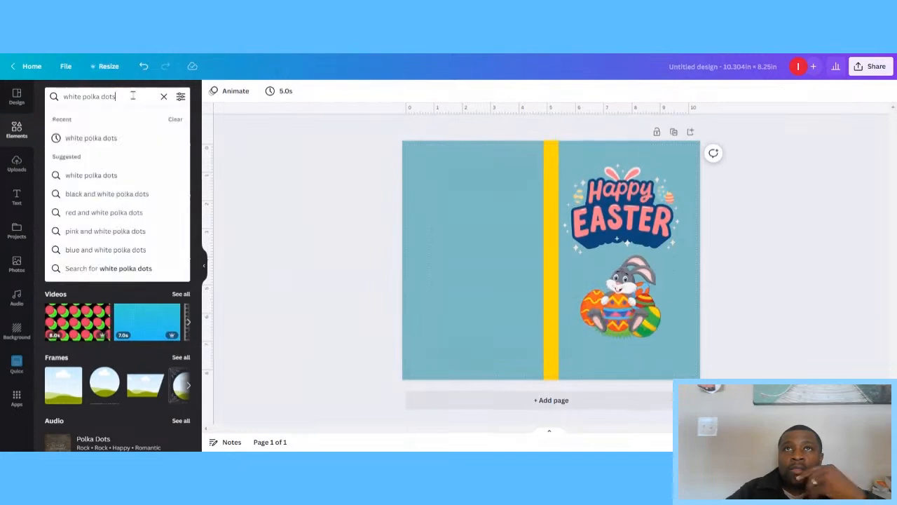
{"action": "key", "text": "BackSpace"}
{"action": "key", "text": "BackSpace"}
{"action": "key", "text": "BackSpace"}
{"action": "key", "text": "BackSpace"}
{"action": "key", "text": "BackSpace"}
{"action": "key", "text": "BackSpace"}
{"action": "key", "text": "BackSpace"}
{"action": "key", "text": "BackSpace"}
{"action": "key", "text": "BackSpace"}
{"action": "key", "text": "BackSpace"}
{"action": "key", "text": "BackSpace"}
{"action": "key", "text": "BackSpace"}
{"action": "key", "text": "BackSpace"}
{"action": "key", "text": "BackSpace"}
{"action": "key", "text": "BackSpace"}
{"action": "key", "text": "BackSpace"}
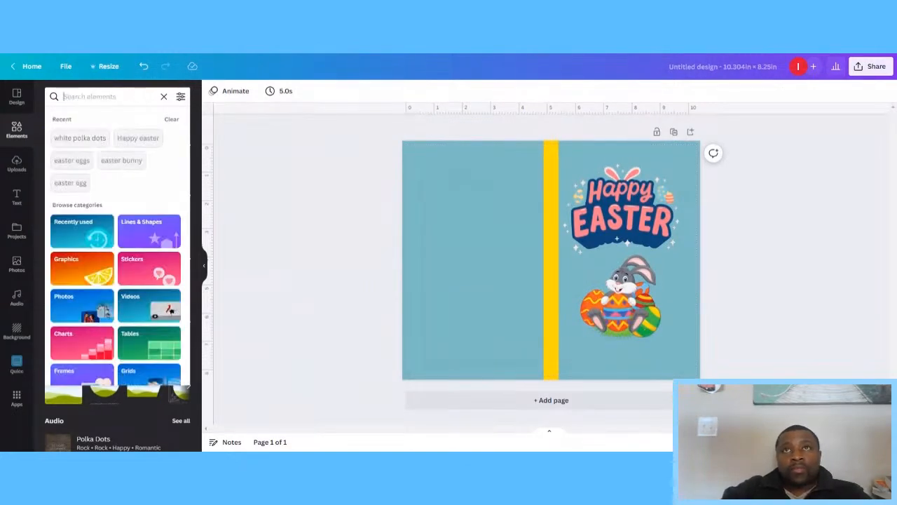
{"action": "type", "text": "easter"}
{"action": "key", "text": "Return"}
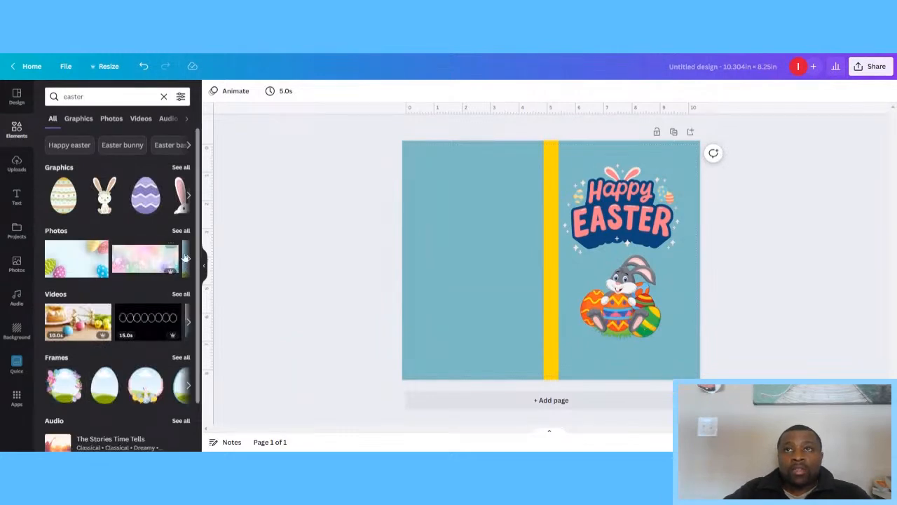
Step: Limit the easter element results to graphics
{"action": "scroll", "coordinate": [200, 258], "scroll_direction": "down", "scroll_amount": 2}
{"action": "scroll", "coordinate": [140, 211], "scroll_direction": "up", "scroll_amount": 2}
{"action": "left_click", "coordinate": [79, 119]}
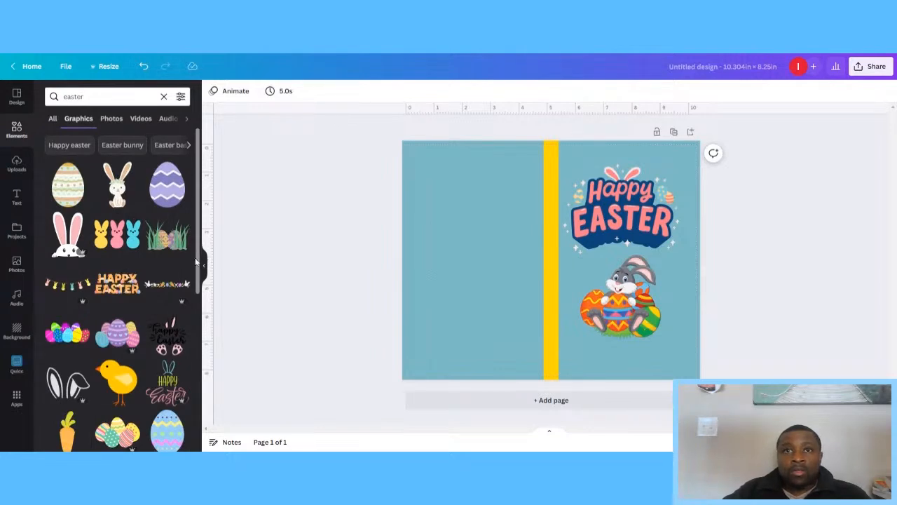
Step: Try the cluster of small multicoloured eggs along the front cover's lower edge, below the bunny, then delete it
{"action": "scroll", "coordinate": [198, 261], "scroll_direction": "down", "scroll_amount": 3}
{"action": "left_click", "coordinate": [52, 225]}
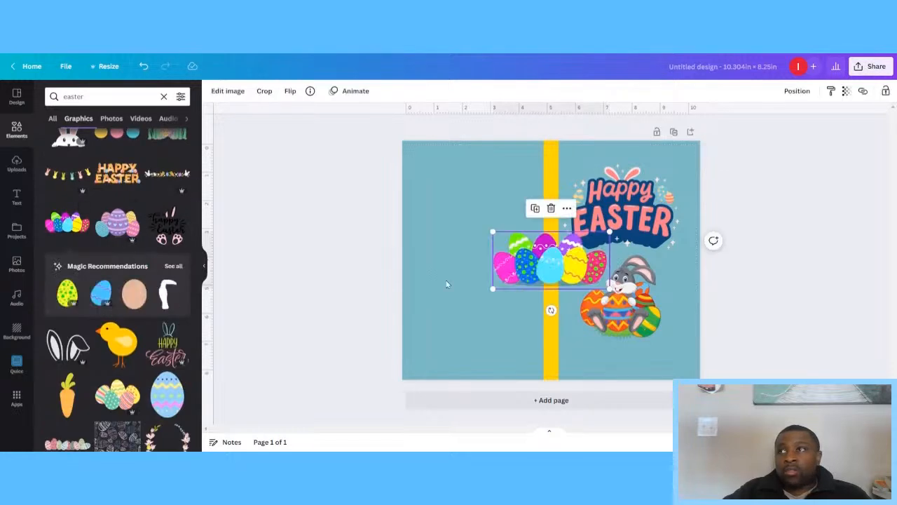
{"action": "left_click_drag", "start_coordinate": [551, 269], "coordinate": [623, 356]}
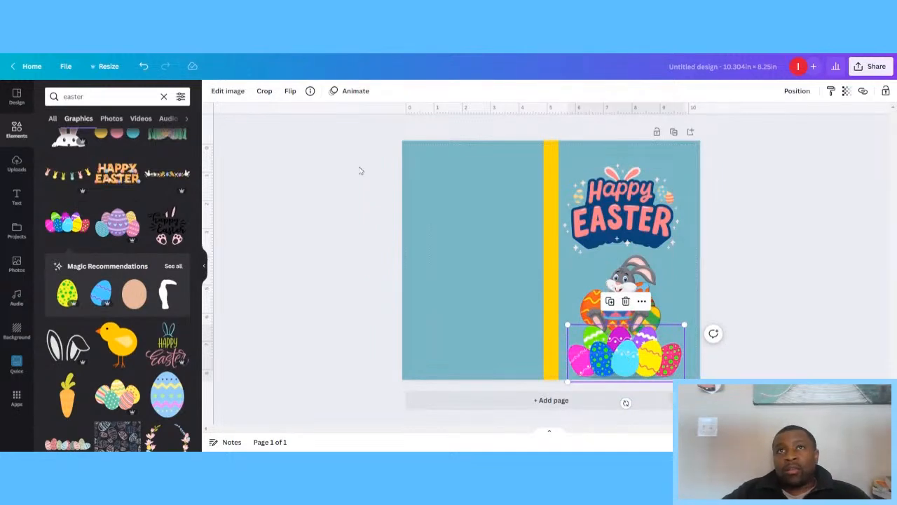
{"action": "left_click", "coordinate": [234, 93]}
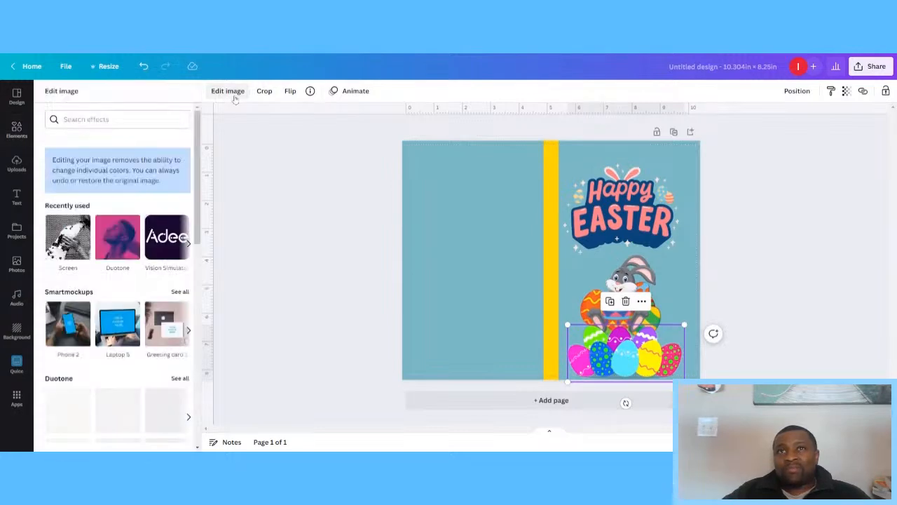
{"action": "left_click", "coordinate": [235, 96]}
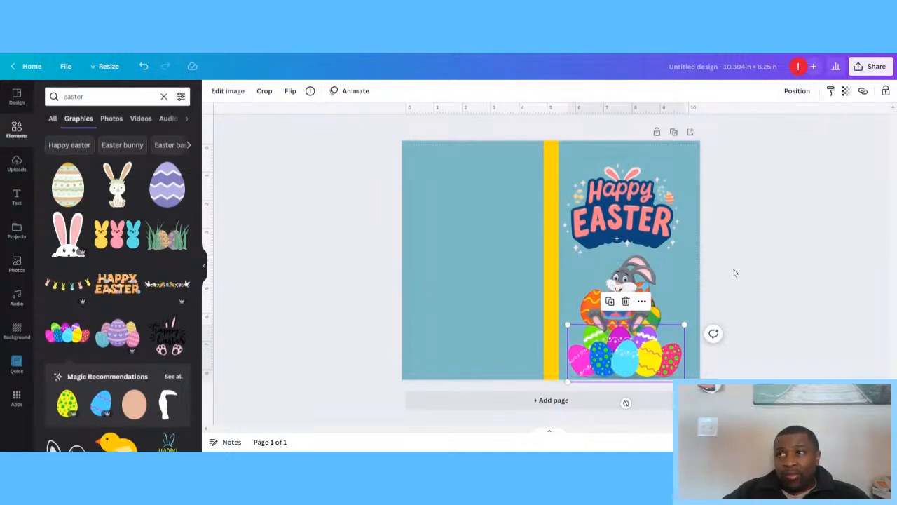
{"action": "left_click", "coordinate": [626, 301]}
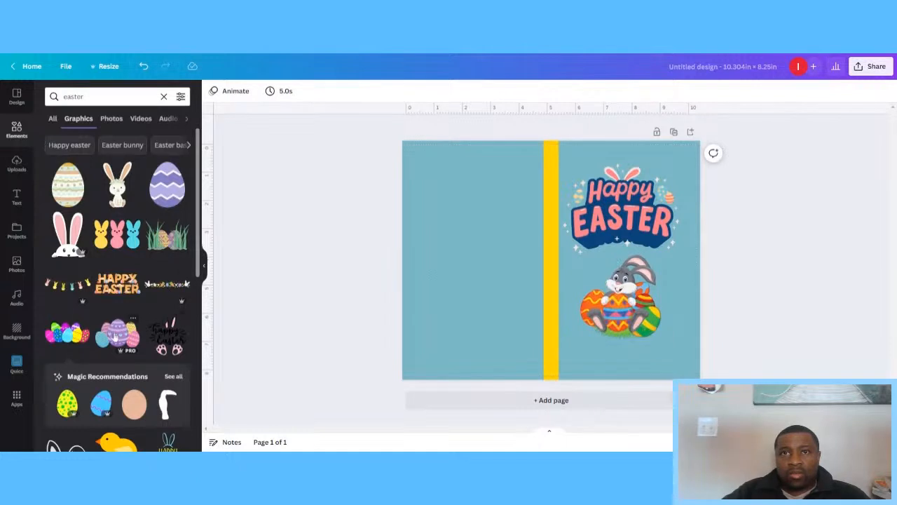
Step: Add the egg cluster with the large purple heart egg and place it at the front cover's lower edge, overlapping the bunny
{"action": "left_click", "coordinate": [116, 337]}
{"action": "left_click_drag", "start_coordinate": [561, 246], "coordinate": [629, 330]}
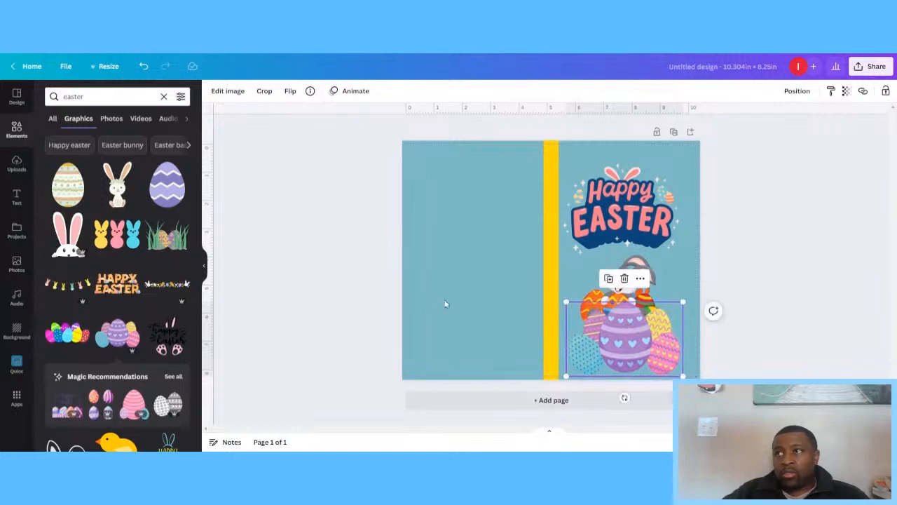
{"action": "left_click", "coordinate": [283, 316]}
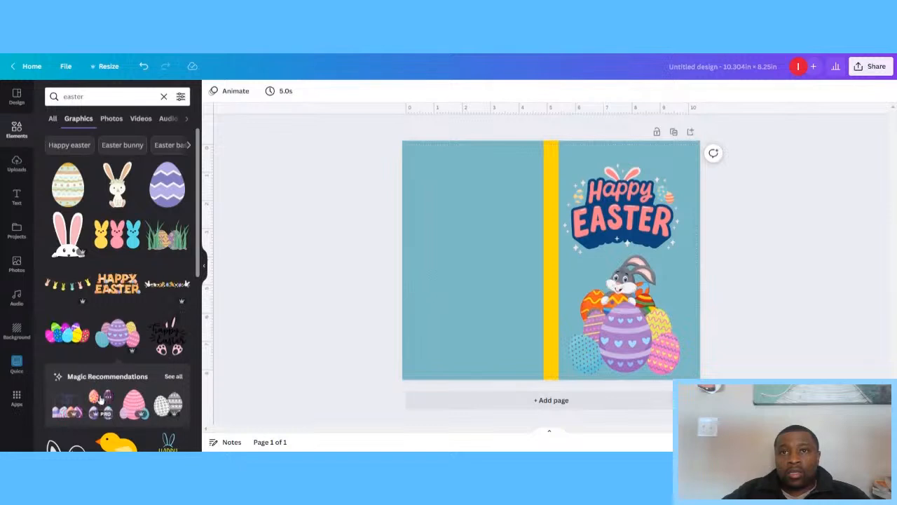
Step: Add the recommended pink striped egg group, shrink and tilt it, and place it in the back cover's lower outer corner
{"action": "left_click", "coordinate": [133, 403]}
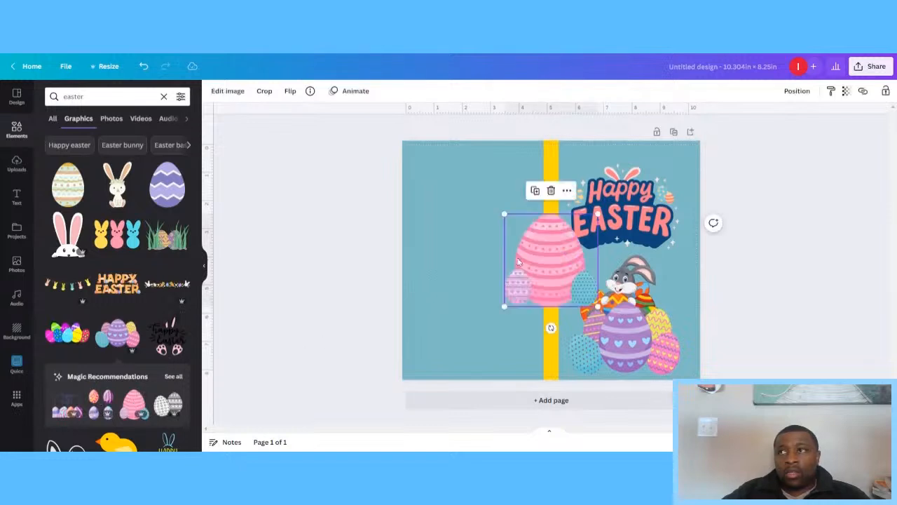
{"action": "left_click_drag", "start_coordinate": [561, 272], "coordinate": [462, 324]}
{"action": "left_click_drag", "start_coordinate": [496, 359], "coordinate": [398, 339]}
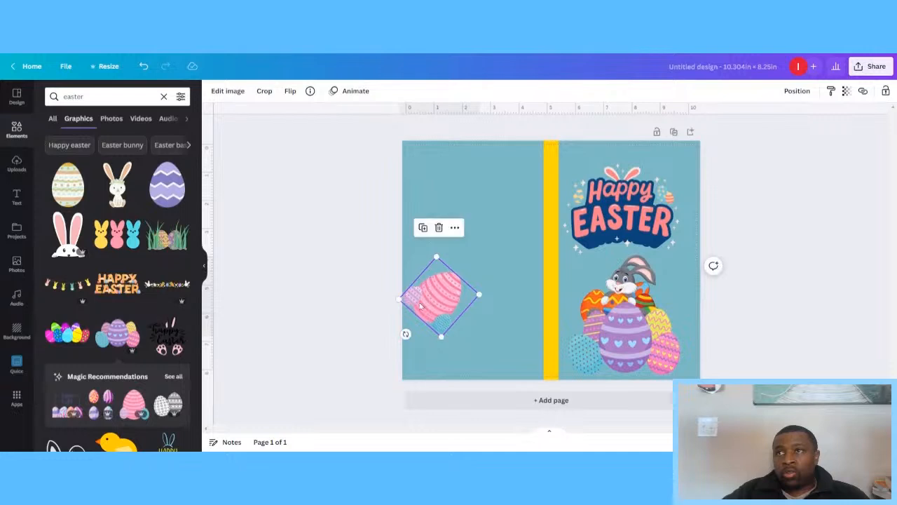
{"action": "left_click_drag", "start_coordinate": [437, 303], "coordinate": [431, 348]}
{"action": "left_click", "coordinate": [445, 279]}
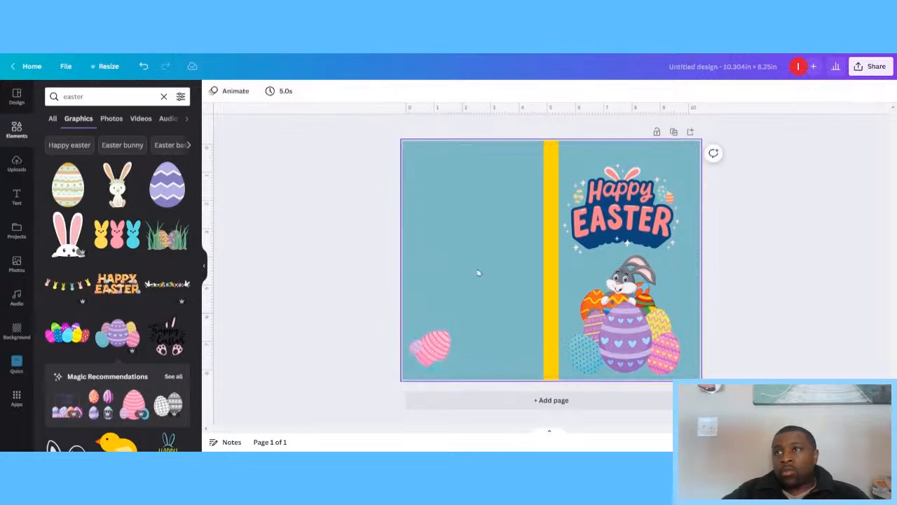
Step: Duplicate the tilted pink egg group and set one copy aside, up and toward the spine
{"action": "left_click", "coordinate": [445, 343]}
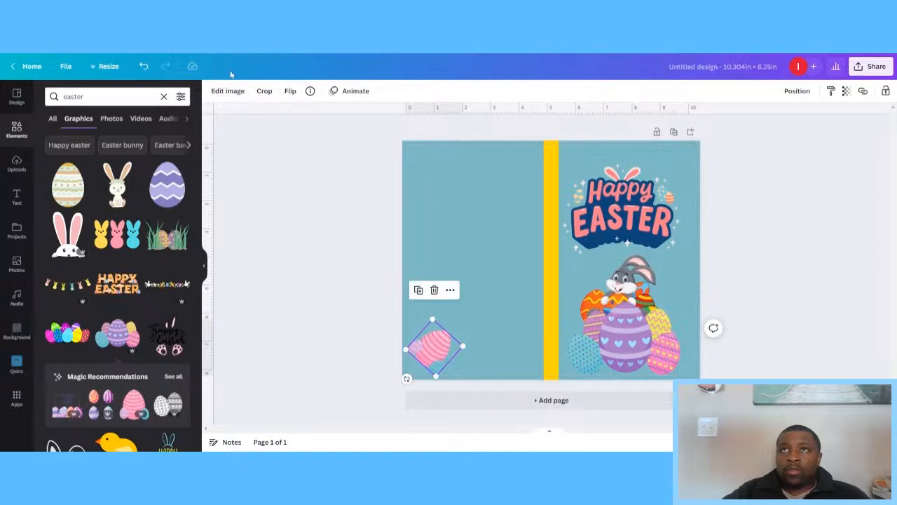
{"action": "left_click", "coordinate": [227, 91]}
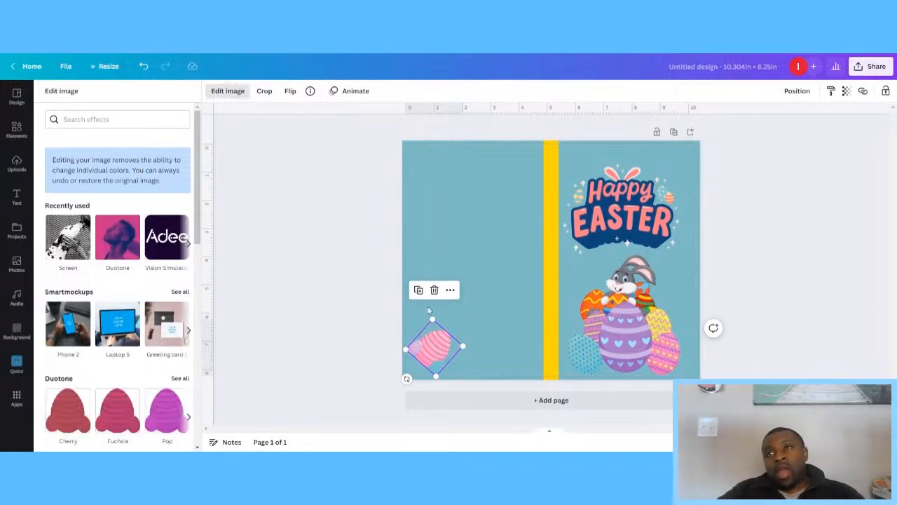
{"action": "left_click", "coordinate": [418, 290]}
{"action": "left_click_drag", "start_coordinate": [436, 354], "coordinate": [473, 294]}
Step: Apply the Duotone Mono effect to the egg group in the back cover's lower corner and set its highlights to black
{"action": "left_click", "coordinate": [429, 352]}
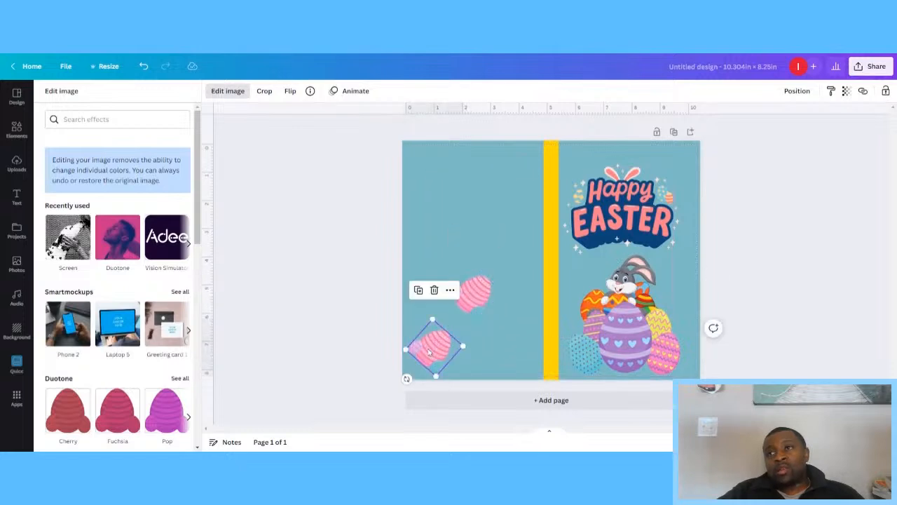
{"action": "left_click", "coordinate": [188, 244]}
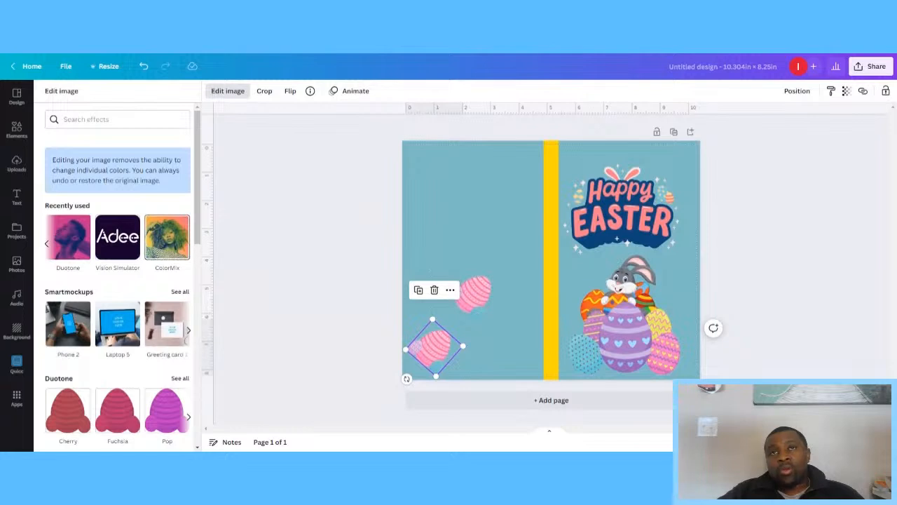
{"action": "left_click", "coordinate": [67, 241]}
{"action": "left_click", "coordinate": [68, 262]}
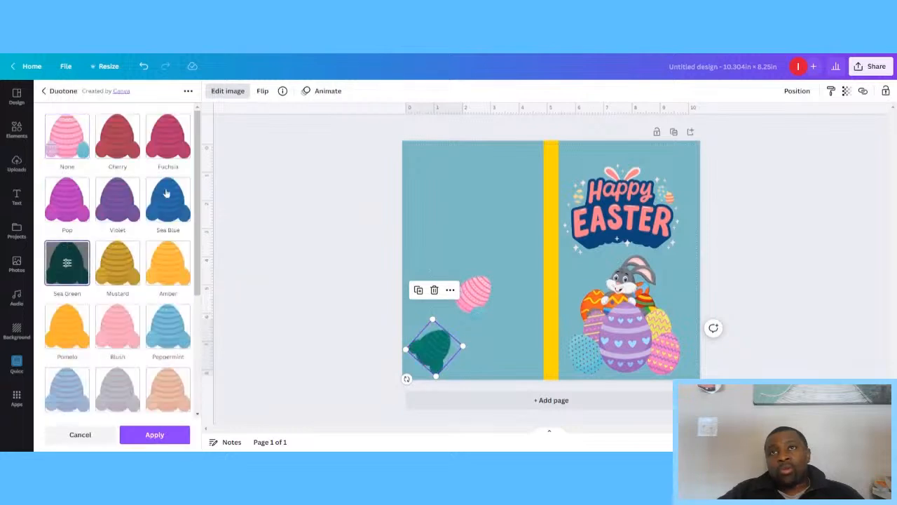
{"action": "left_click_drag", "start_coordinate": [195, 198], "coordinate": [187, 329]}
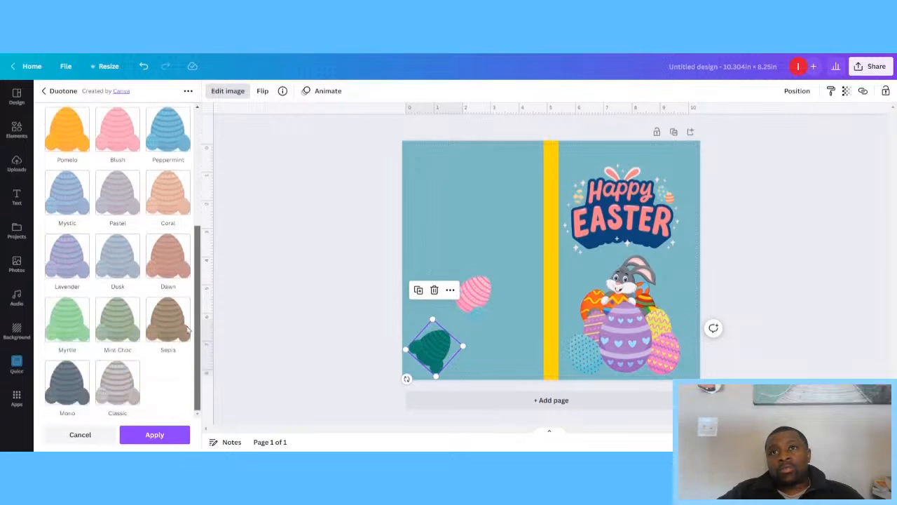
{"action": "left_click", "coordinate": [65, 388]}
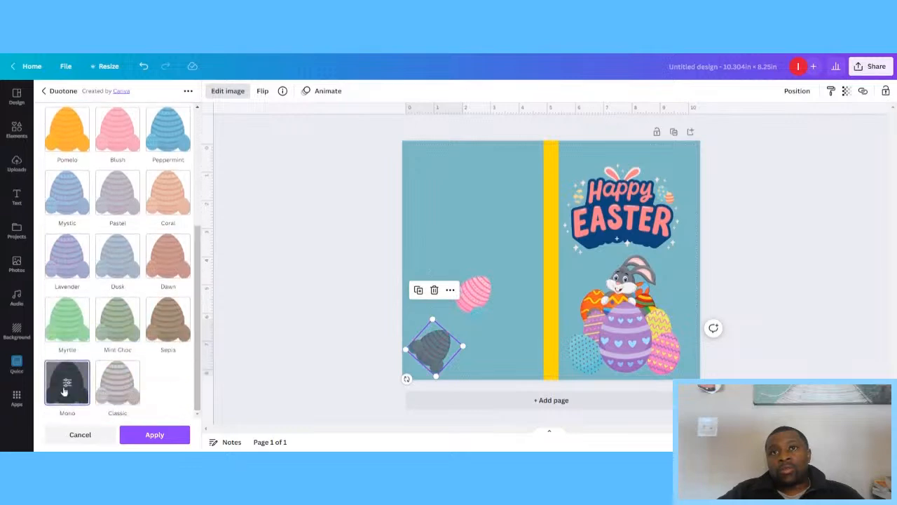
{"action": "left_click", "coordinate": [66, 390]}
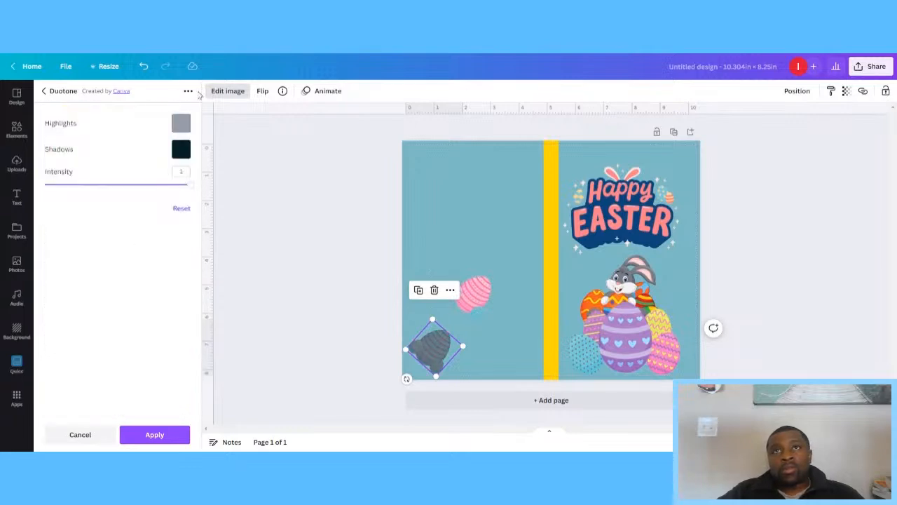
{"action": "left_click", "coordinate": [181, 126]}
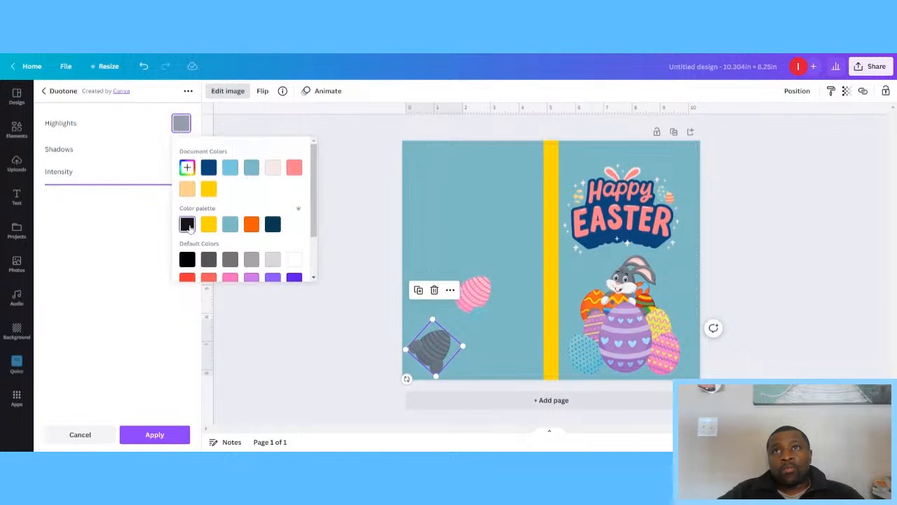
{"action": "left_click", "coordinate": [187, 224]}
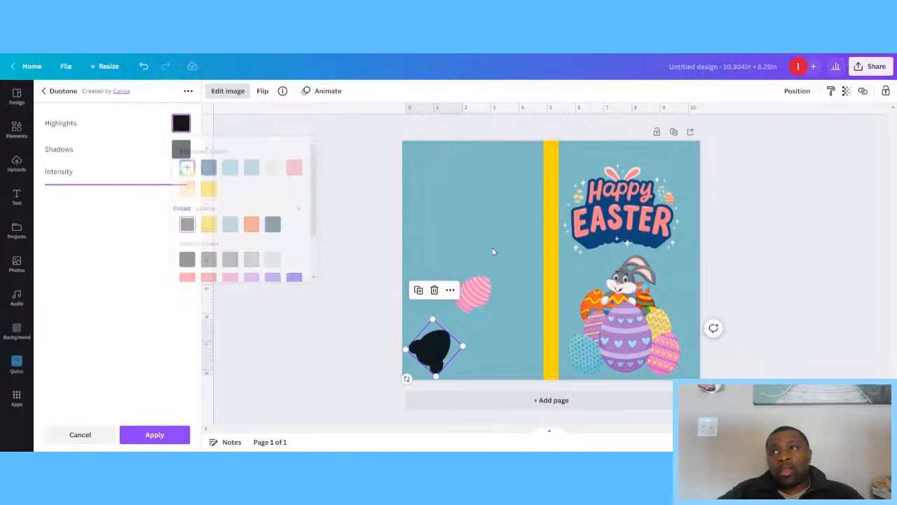
Step: Place the pink egg copy over the black one, slightly offset so the black one forms a shadow
{"action": "left_click", "coordinate": [476, 288]}
{"action": "left_click_drag", "start_coordinate": [476, 288], "coordinate": [437, 339]}
{"action": "left_click", "coordinate": [509, 304]}
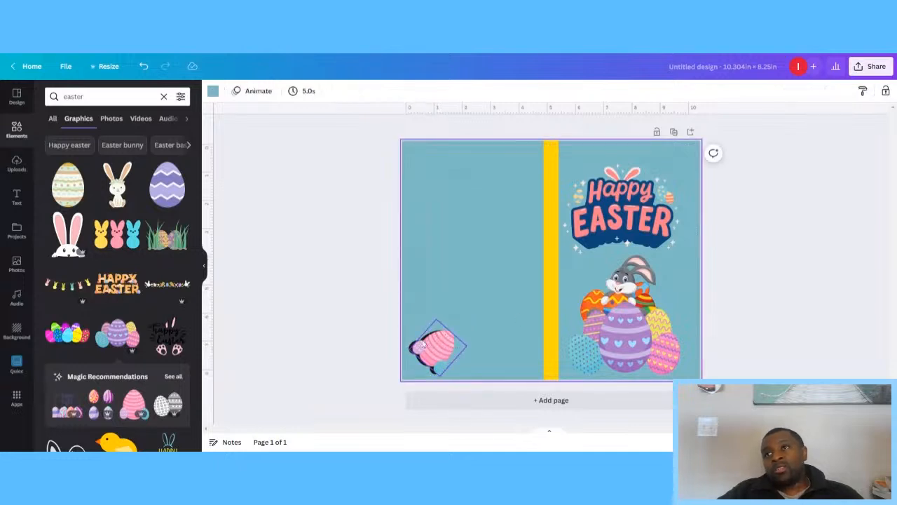
Step: Add the purple zigzag egg, shrink and tilt it, and place it in the back cover's upper outer corner
{"action": "left_click", "coordinate": [181, 188]}
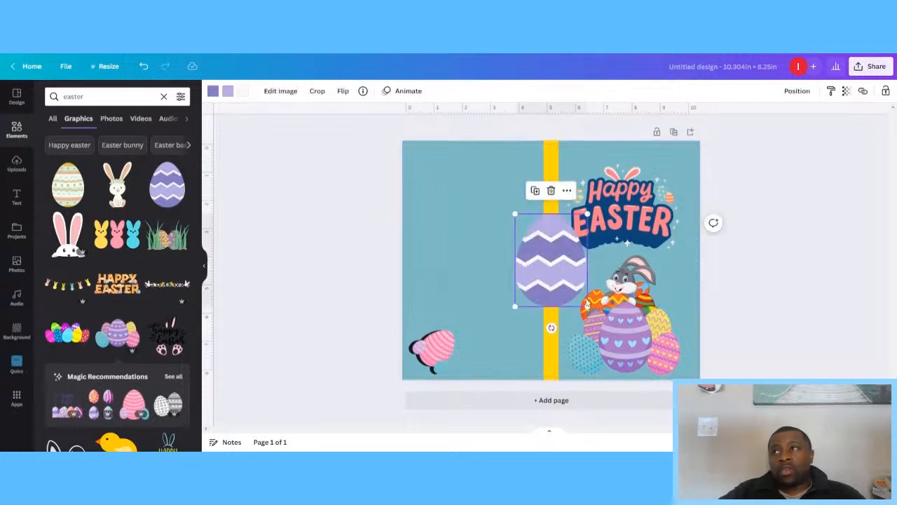
{"action": "left_click_drag", "start_coordinate": [586, 306], "coordinate": [505, 204]}
{"action": "left_click_drag", "start_coordinate": [527, 243], "coordinate": [447, 172]}
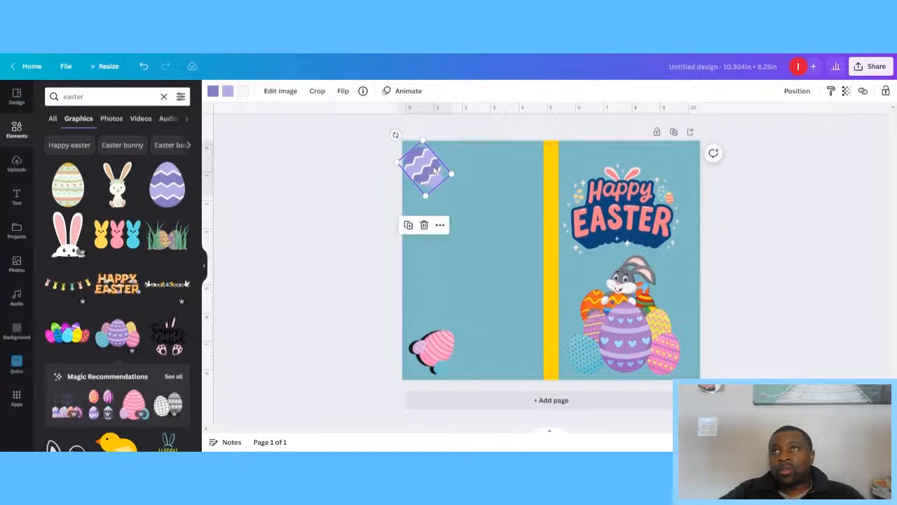
Step: Duplicate the tilted purple zigzag egg in the back cover's upper corner
{"action": "left_click", "coordinate": [271, 91]}
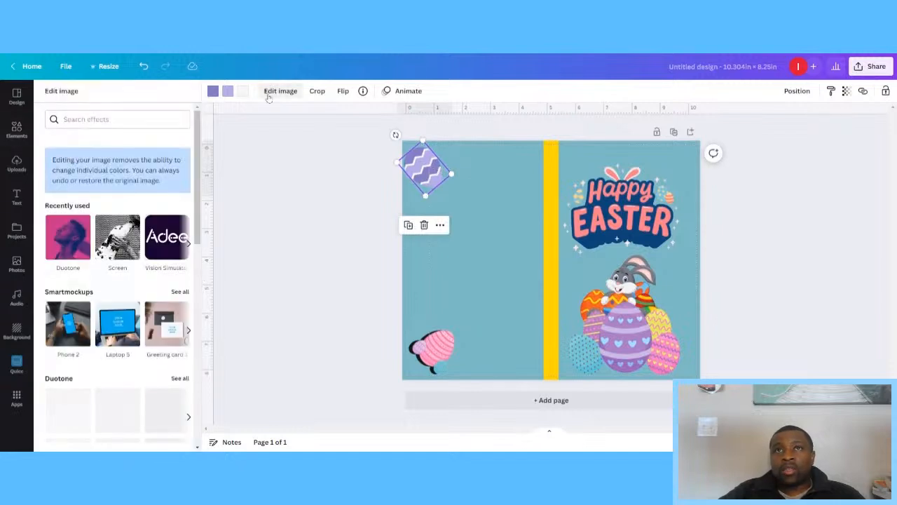
{"action": "left_click", "coordinate": [408, 224]}
{"action": "left_click", "coordinate": [168, 237]}
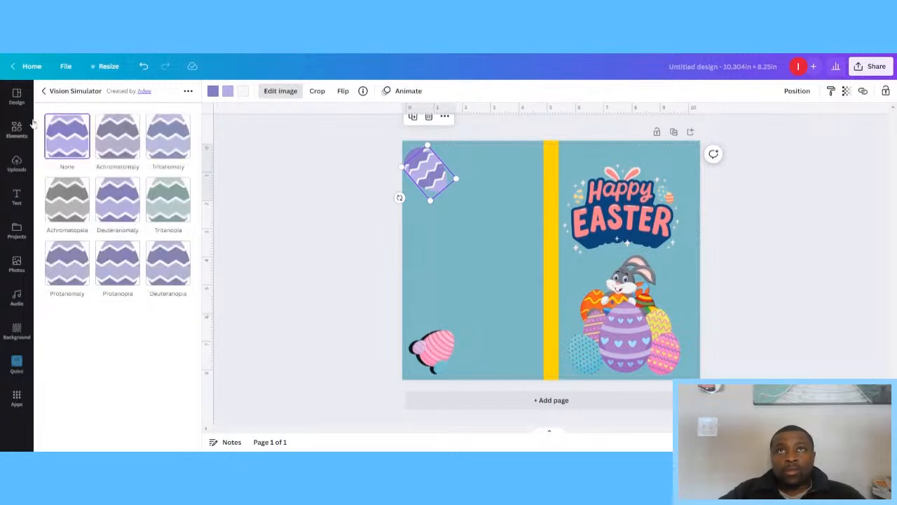
{"action": "left_click", "coordinate": [45, 92]}
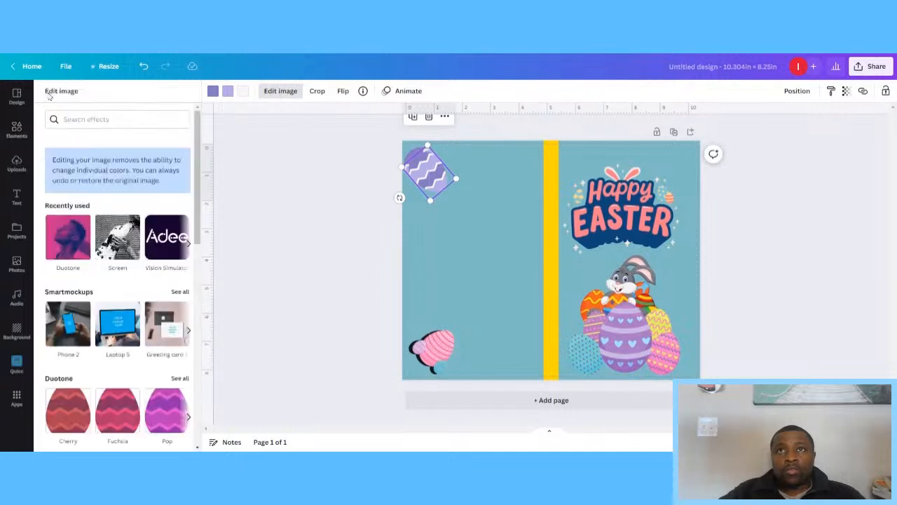
Step: Apply the Duotone Mono effect with black highlights to the zigzag egg copy
{"action": "left_click", "coordinate": [82, 248]}
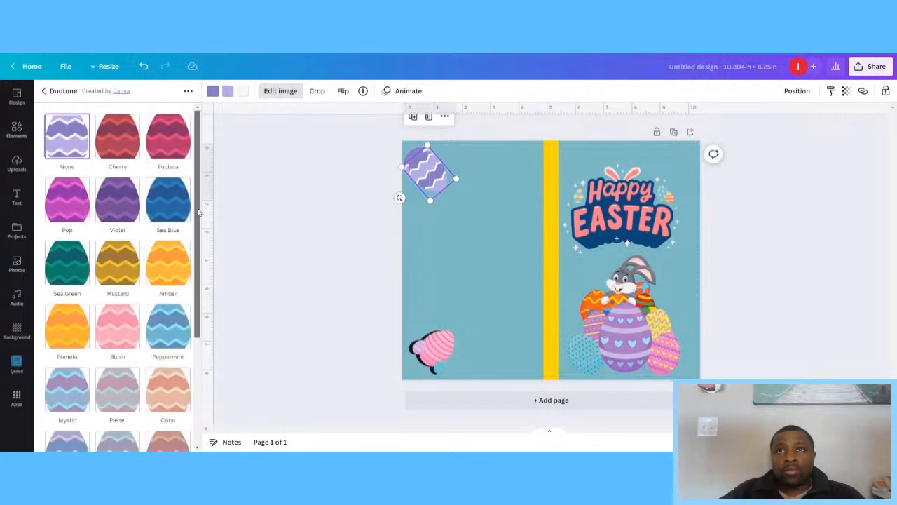
{"action": "scroll", "coordinate": [199, 212], "scroll_direction": "down", "scroll_amount": 3}
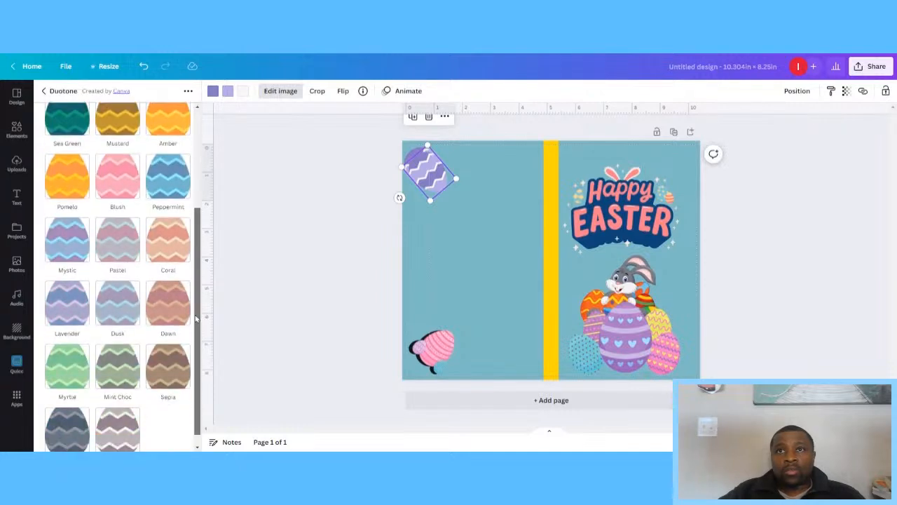
{"action": "left_click", "coordinate": [71, 421]}
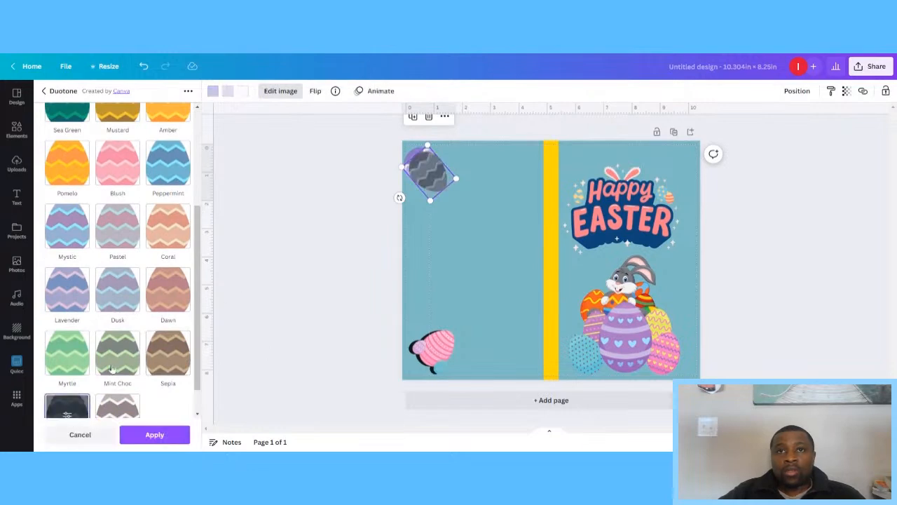
{"action": "left_click", "coordinate": [66, 416]}
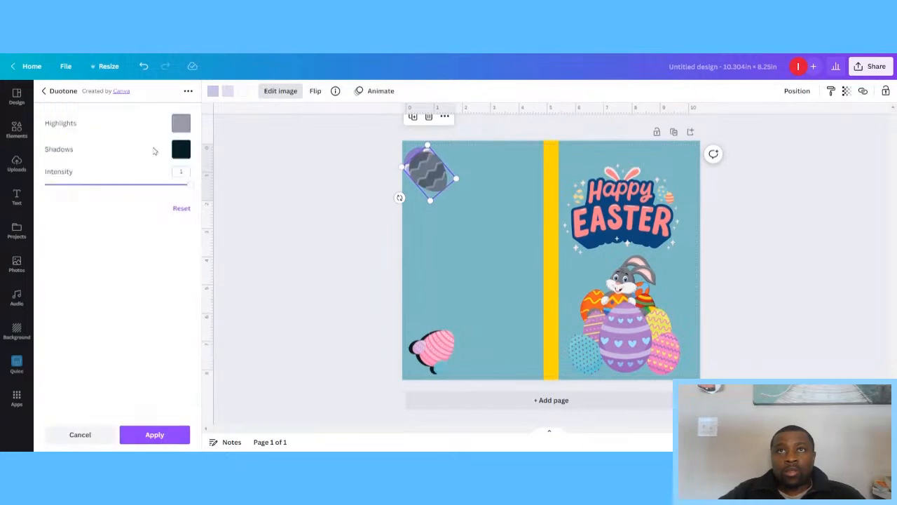
{"action": "left_click", "coordinate": [183, 125]}
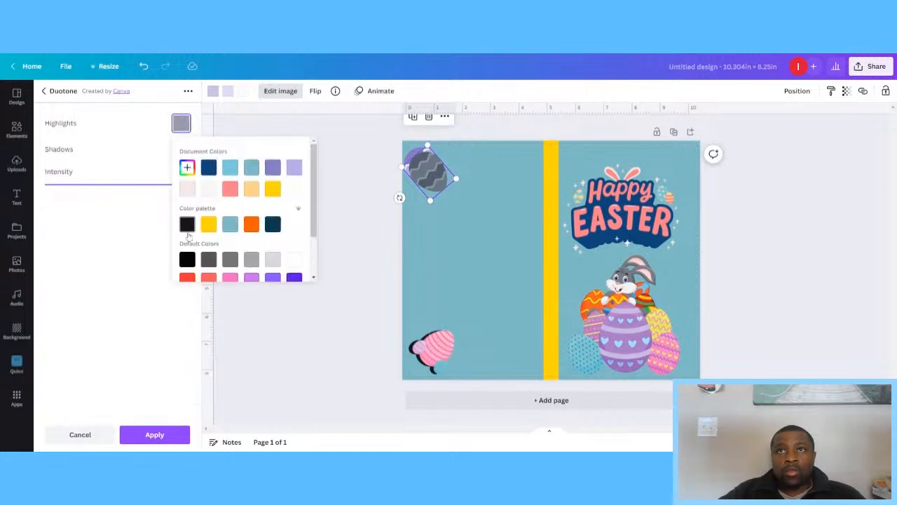
{"action": "left_click", "coordinate": [187, 224]}
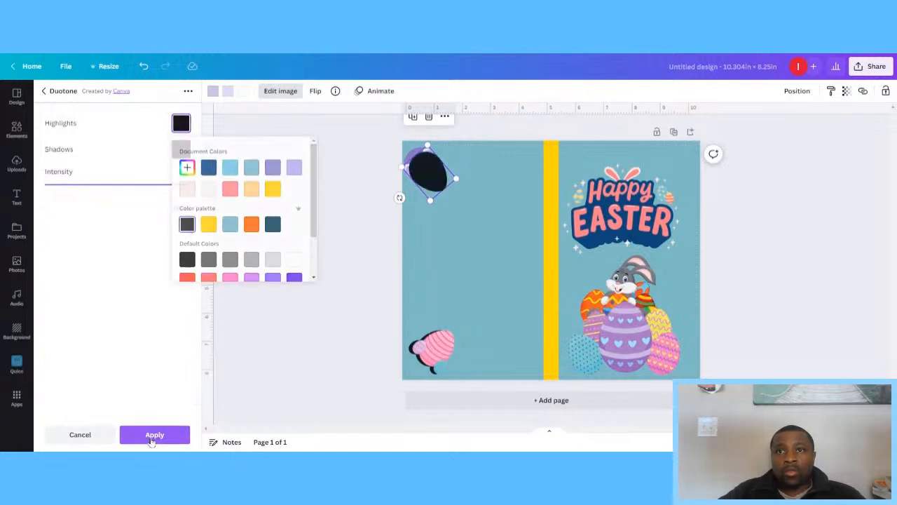
{"action": "left_click", "coordinate": [154, 434]}
Step: Separate the purple zigzag egg from its black copy, leaving the black one in the back cover's upper outer corner
{"action": "left_click", "coordinate": [429, 154]}
{"action": "left_click_drag", "start_coordinate": [428, 168], "coordinate": [464, 204]}
{"action": "left_click", "coordinate": [421, 159]}
{"action": "left_click_drag", "start_coordinate": [421, 158], "coordinate": [484, 188]}
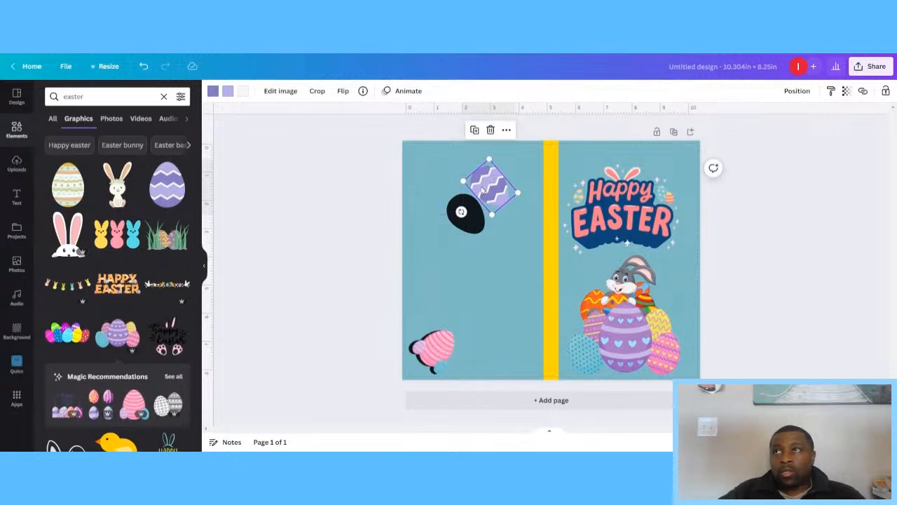
{"action": "left_click_drag", "start_coordinate": [463, 206], "coordinate": [433, 163]}
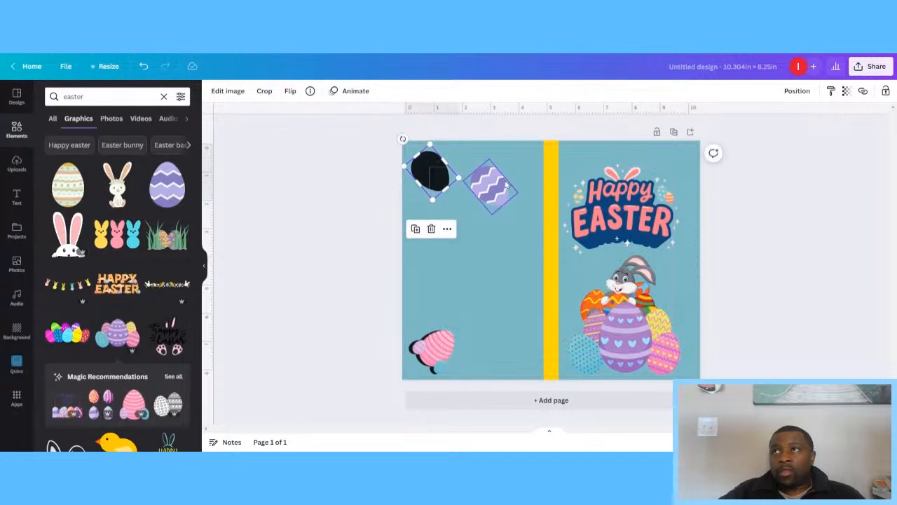
Step: Bring the purple zigzag egg in front of the black copy and place it slightly offset so the black forms a shadow
{"action": "left_click", "coordinate": [504, 186]}
{"action": "left_click_drag", "start_coordinate": [488, 177], "coordinate": [459, 175]}
{"action": "left_click", "coordinate": [797, 90]}
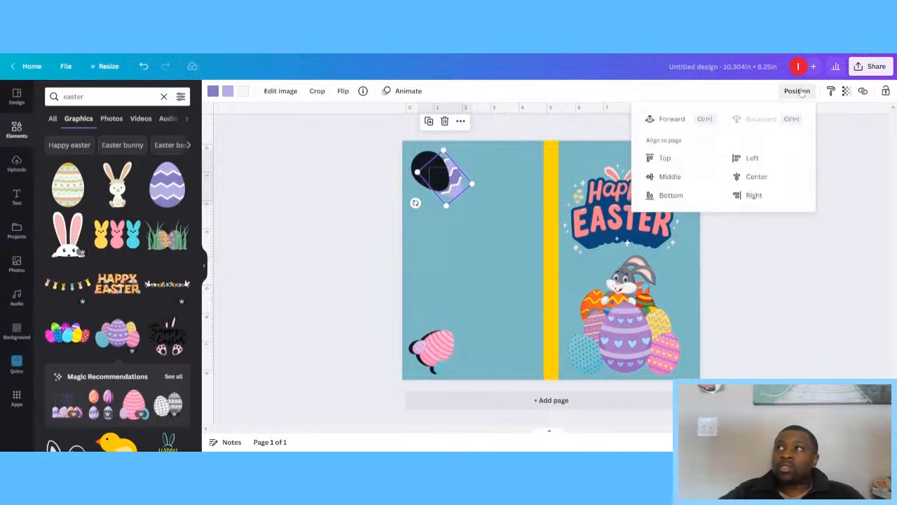
{"action": "left_click", "coordinate": [671, 121]}
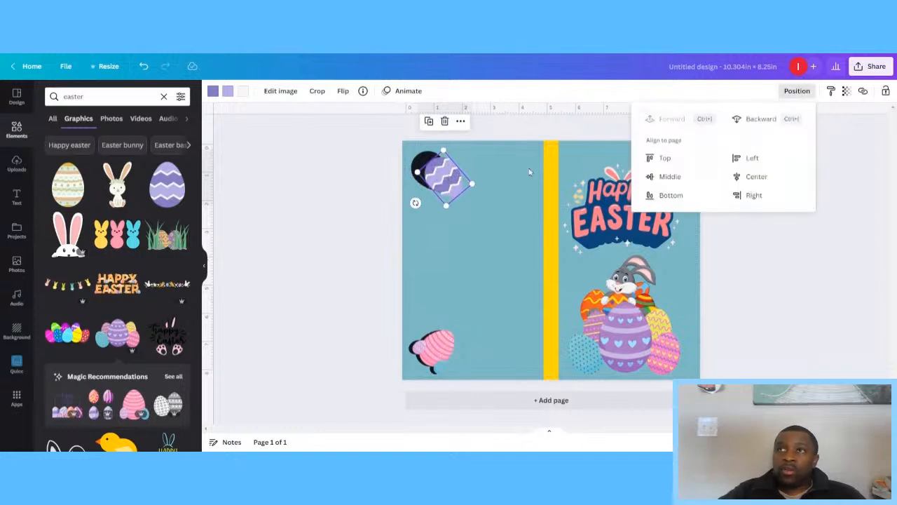
{"action": "left_click_drag", "start_coordinate": [446, 177], "coordinate": [435, 168]}
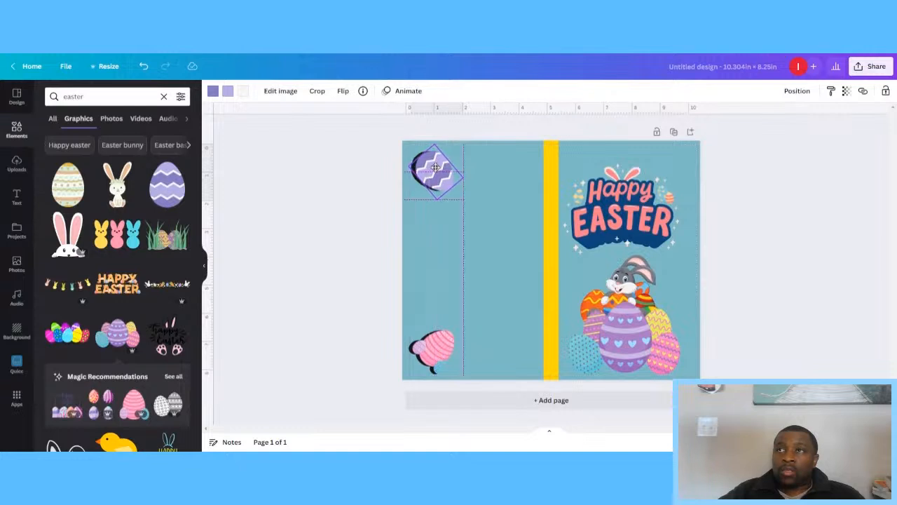
{"action": "left_click", "coordinate": [471, 216]}
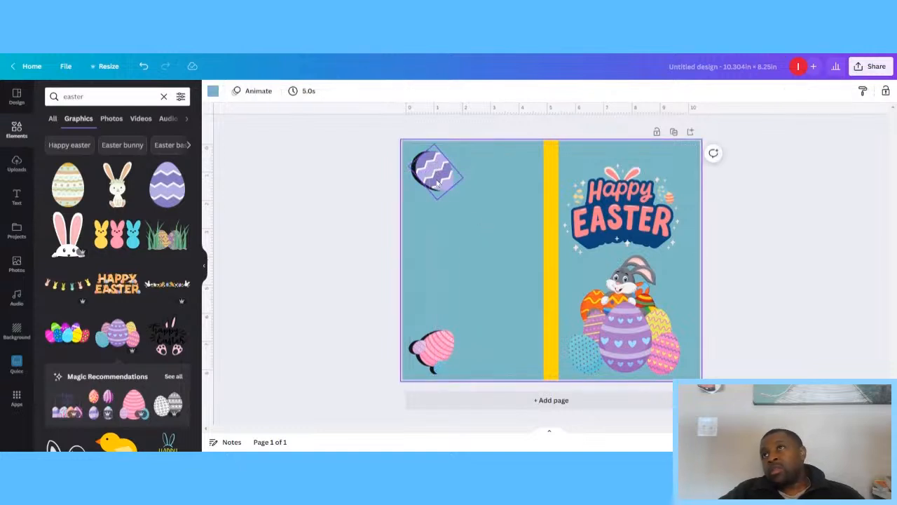
{"action": "left_click", "coordinate": [432, 176]}
{"action": "left_click_drag", "start_coordinate": [432, 180], "coordinate": [430, 182]}
{"action": "left_click", "coordinate": [486, 237]}
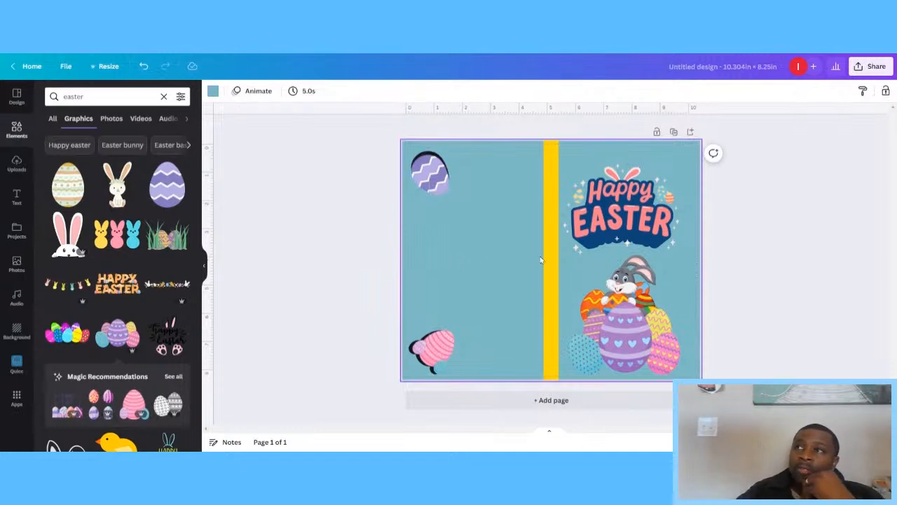
Step: Duplicate the yellow spine strip and stretch the copy past the page's upper edge
{"action": "left_click", "coordinate": [550, 284]}
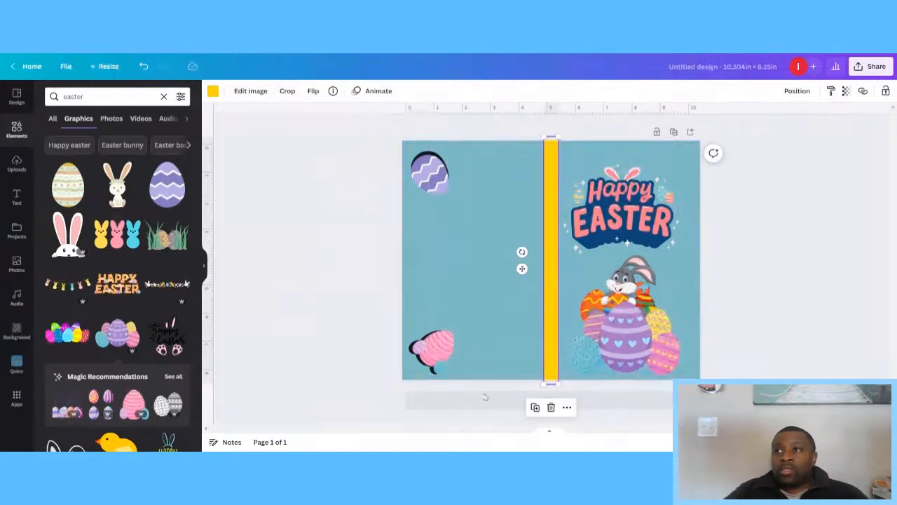
{"action": "left_click", "coordinate": [534, 407]}
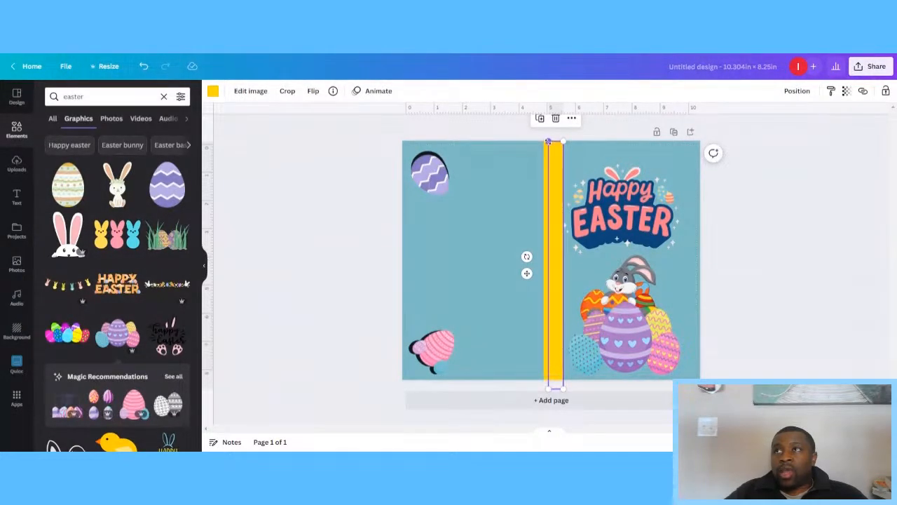
{"action": "left_click_drag", "start_coordinate": [548, 141], "coordinate": [548, 136]}
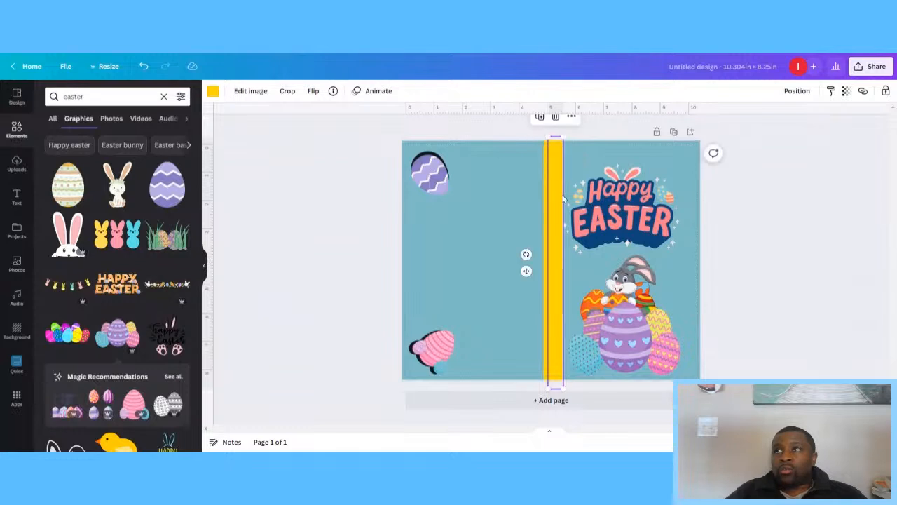
{"action": "left_click_drag", "start_coordinate": [563, 200], "coordinate": [564, 203]}
Step: Widen the copied yellow strip by expanding its crop toward the back cover, and scale it up to overrun the page's upper edge
{"action": "double_click", "coordinate": [562, 201]}
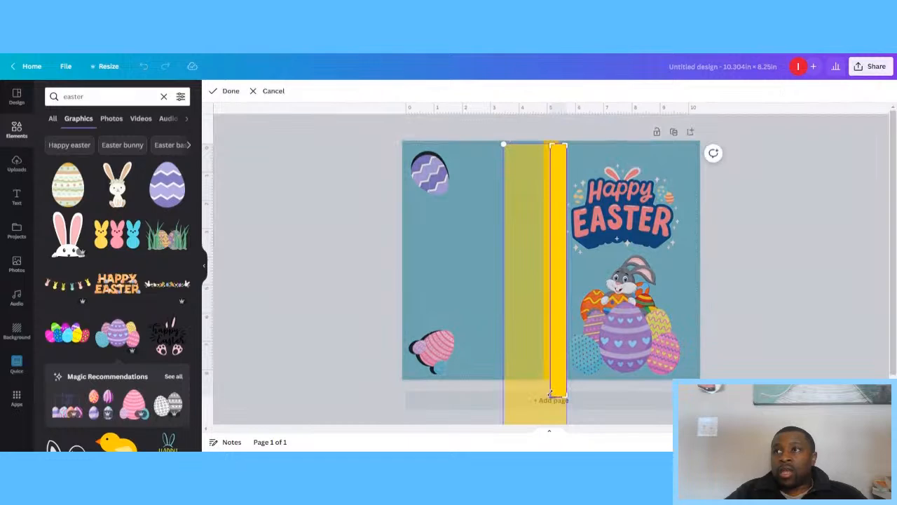
{"action": "left_click_drag", "start_coordinate": [551, 395], "coordinate": [534, 382]}
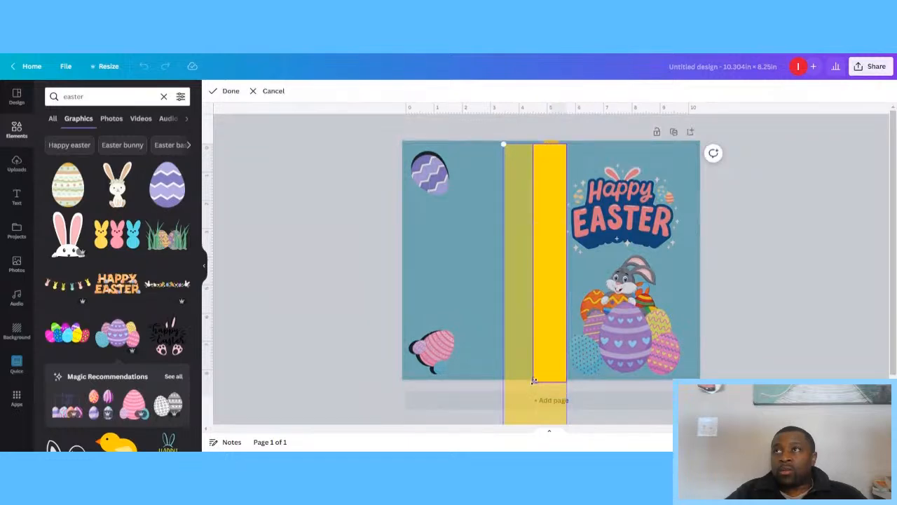
{"action": "mouse_move", "coordinate": [533, 144]}
{"action": "left_mouse_down"}
{"action": "mouse_move", "coordinate": [516, 124]}
{"action": "mouse_move", "coordinate": [529, 131]}
{"action": "left_mouse_up"}
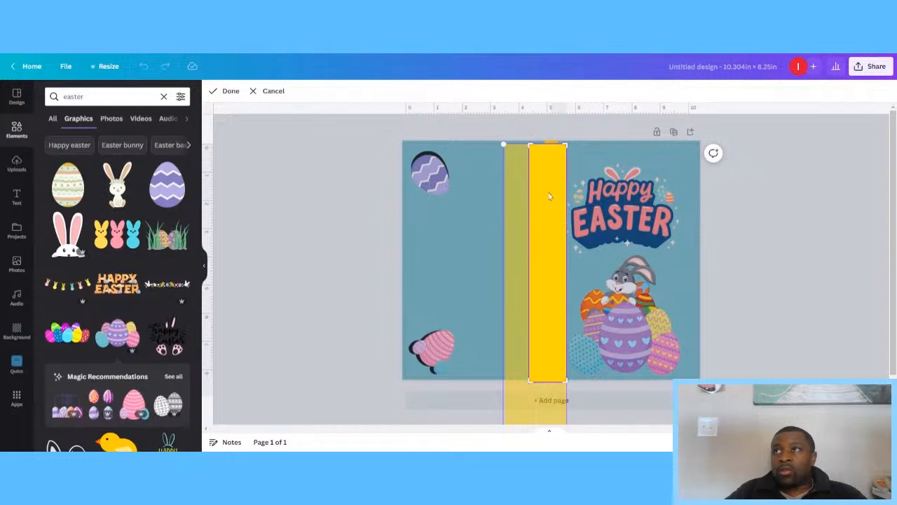
{"action": "left_click_drag", "start_coordinate": [551, 189], "coordinate": [552, 185]}
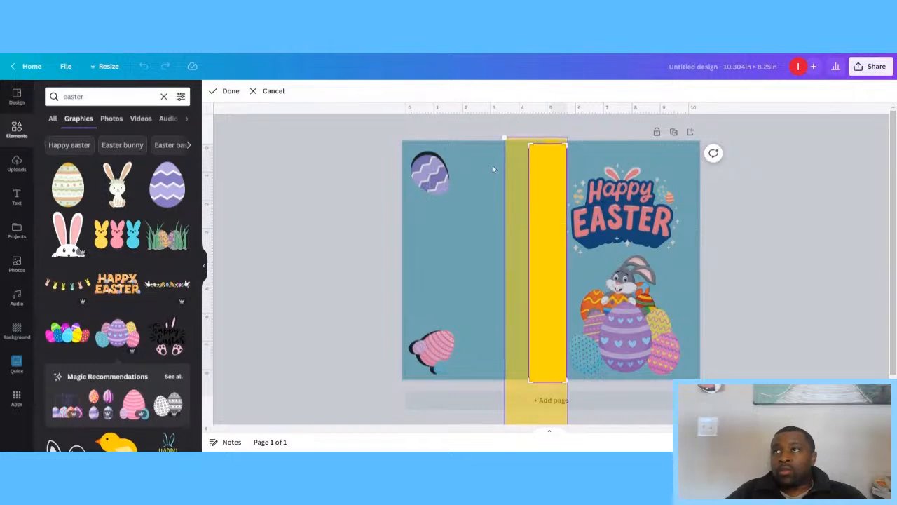
{"action": "left_click", "coordinate": [423, 248]}
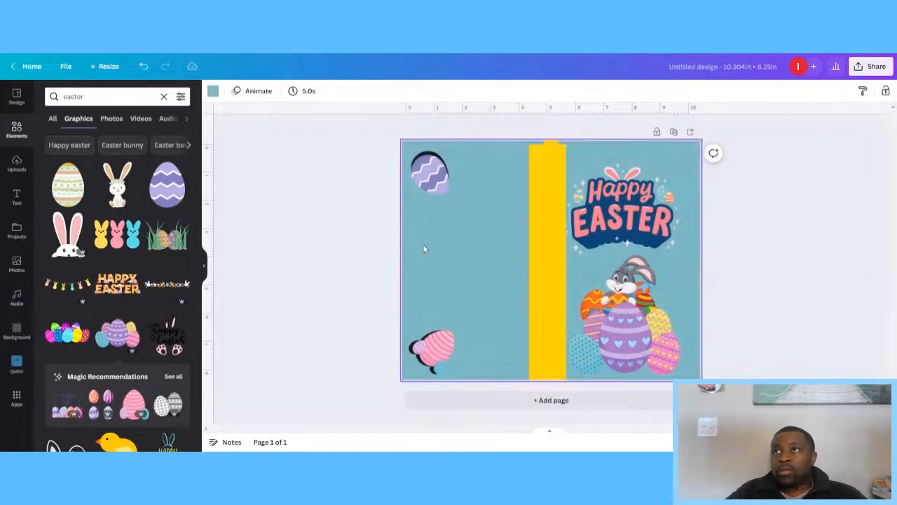
{"action": "left_click", "coordinate": [548, 232]}
{"action": "left_click_drag", "start_coordinate": [564, 144], "coordinate": [577, 125]}
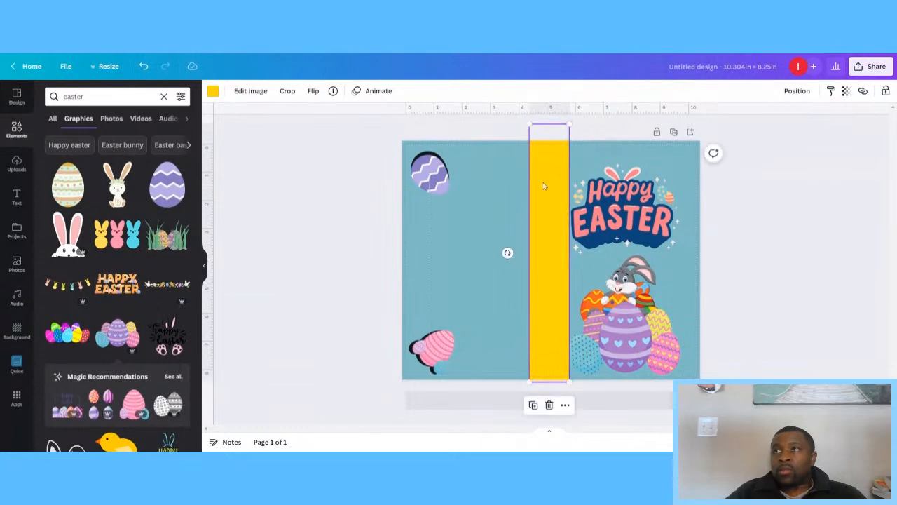
Step: Recolor the wide strip with the pink sampled from the Happy Easter title lettering
{"action": "left_click", "coordinate": [213, 91]}
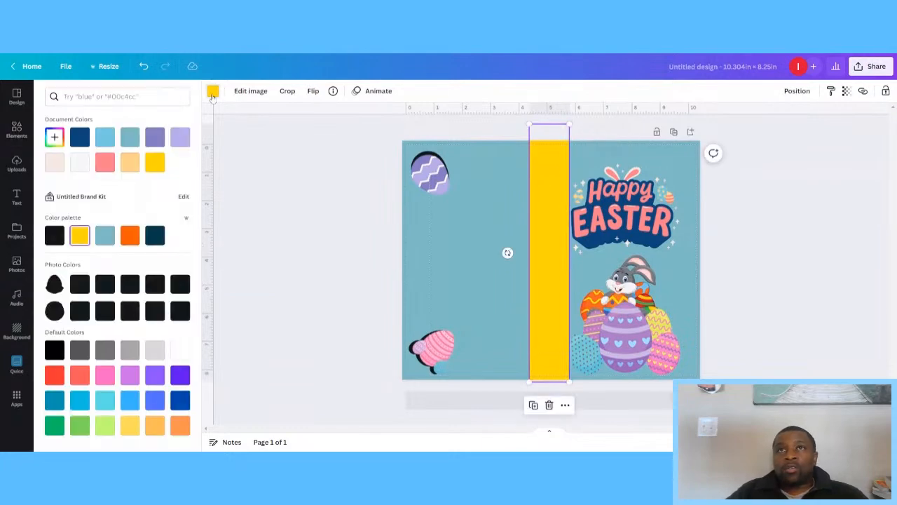
{"action": "left_click", "coordinate": [54, 137]}
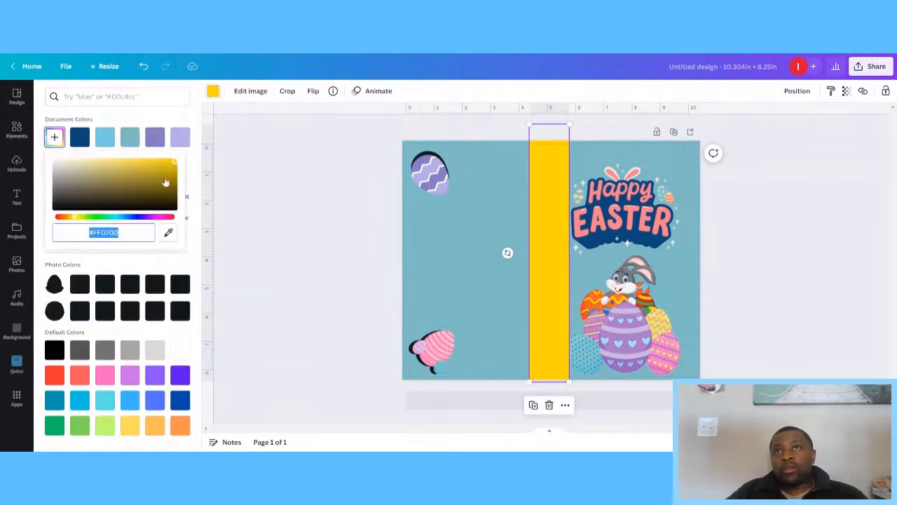
{"action": "left_click", "coordinate": [168, 232]}
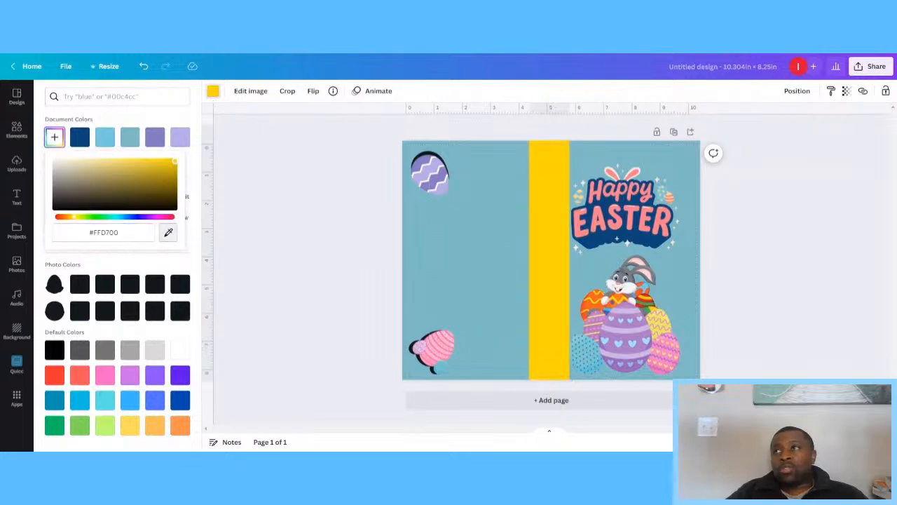
{"action": "left_click", "coordinate": [617, 192]}
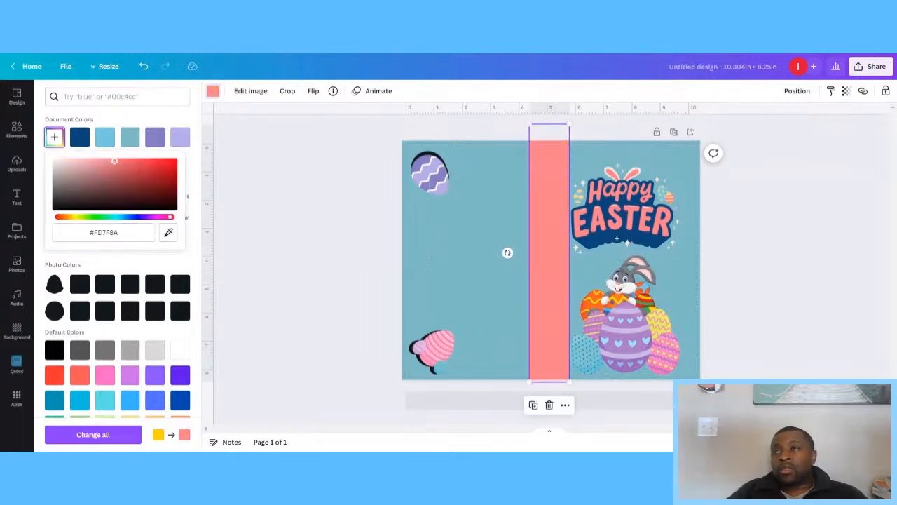
{"action": "left_click", "coordinate": [544, 240]}
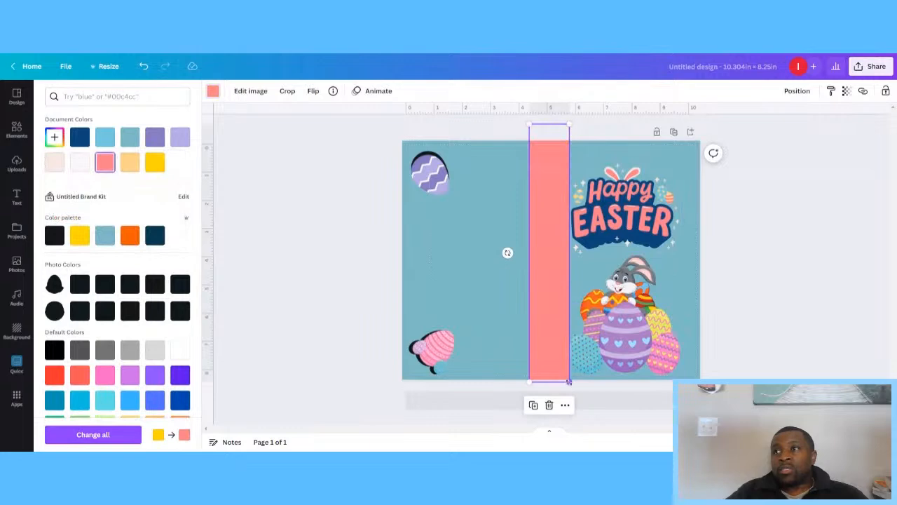
Step: Extend the pink strip past the page's lower edge and crop it narrower on the front cover side
{"action": "left_click_drag", "start_coordinate": [567, 381], "coordinate": [570, 390]}
{"action": "double_click", "coordinate": [552, 365]}
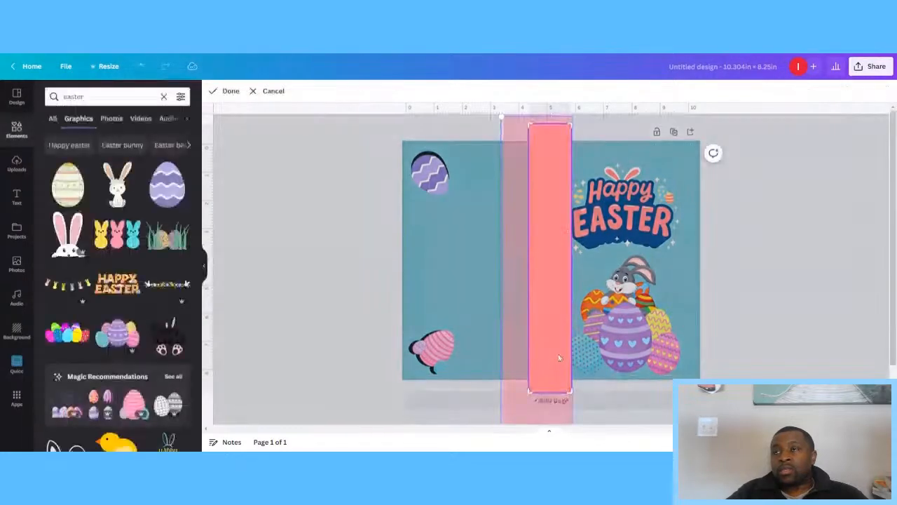
{"action": "left_click_drag", "start_coordinate": [569, 394], "coordinate": [560, 384]}
{"action": "left_click", "coordinate": [776, 317]}
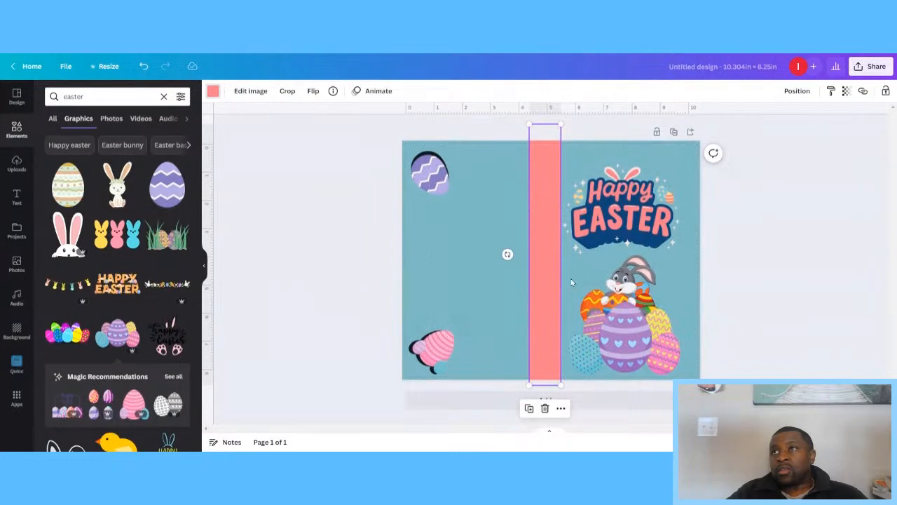
Step: Center the pink strip on the spine and send it backward behind the yellow strip
{"action": "left_click_drag", "start_coordinate": [544, 283], "coordinate": [550, 280]}
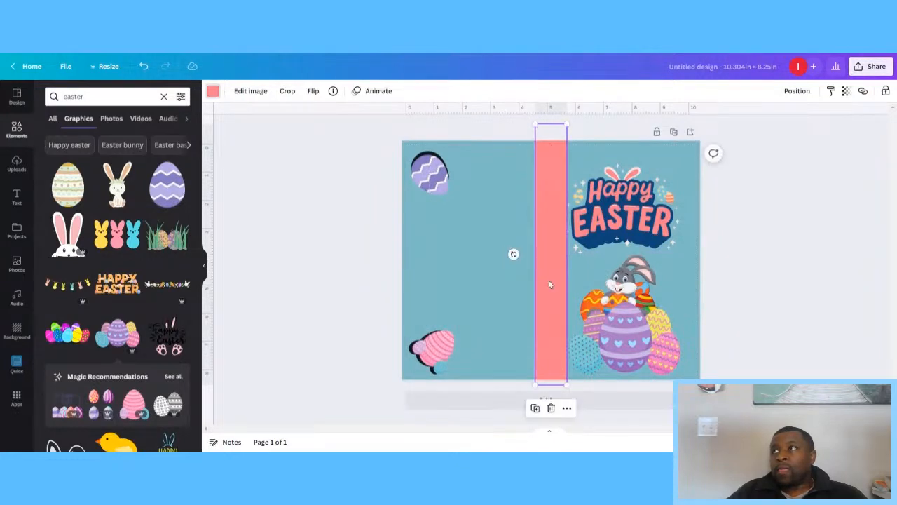
{"action": "left_click", "coordinate": [799, 92]}
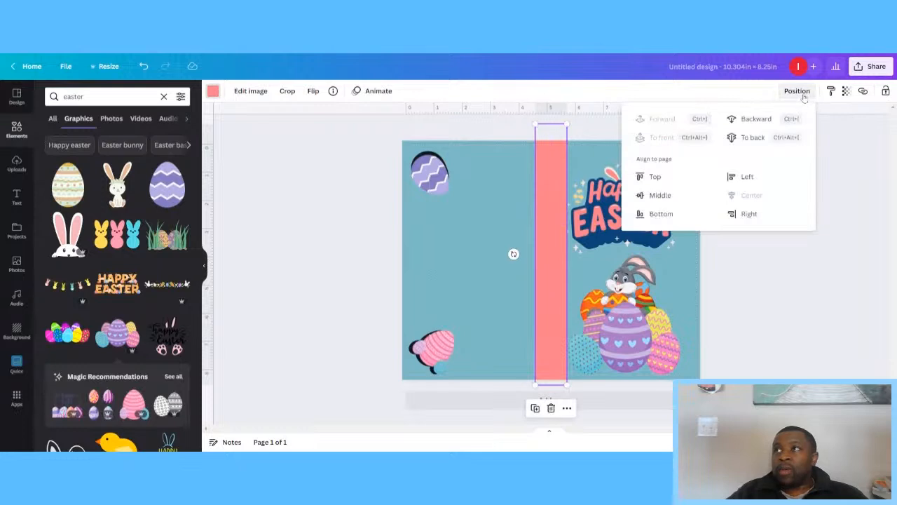
{"action": "left_click", "coordinate": [748, 120]}
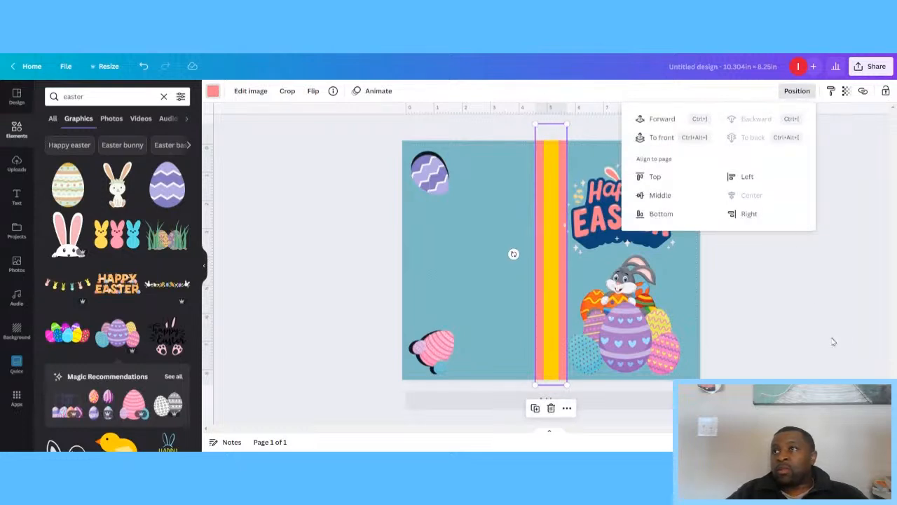
{"action": "left_click", "coordinate": [790, 340]}
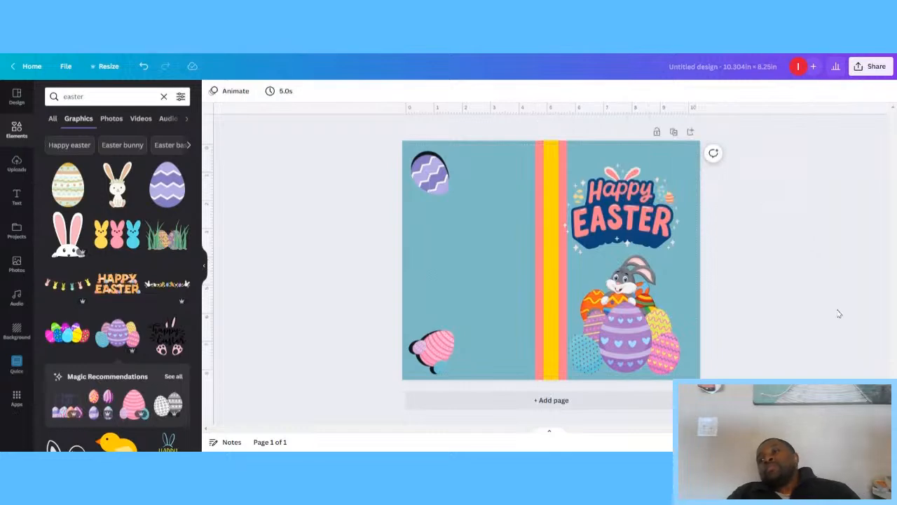
Step: Crop the pink strip slightly narrower and recenter it so thin, even pink borders flank the yellow spine
{"action": "left_click", "coordinate": [564, 271]}
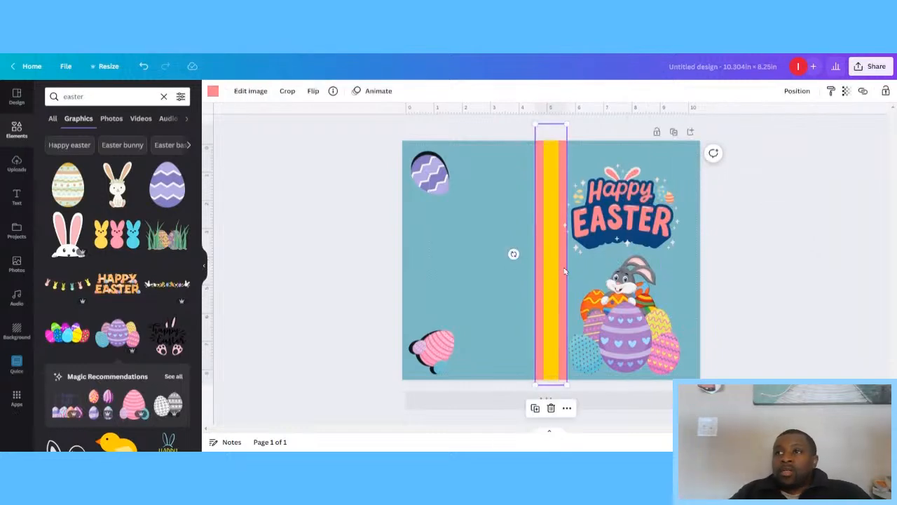
{"action": "double_click", "coordinate": [565, 270]}
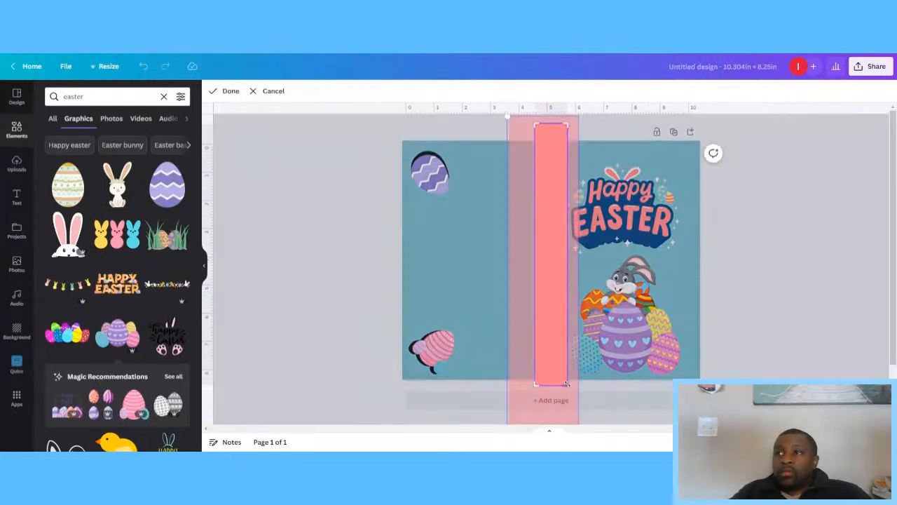
{"action": "left_click_drag", "start_coordinate": [566, 383], "coordinate": [561, 381]}
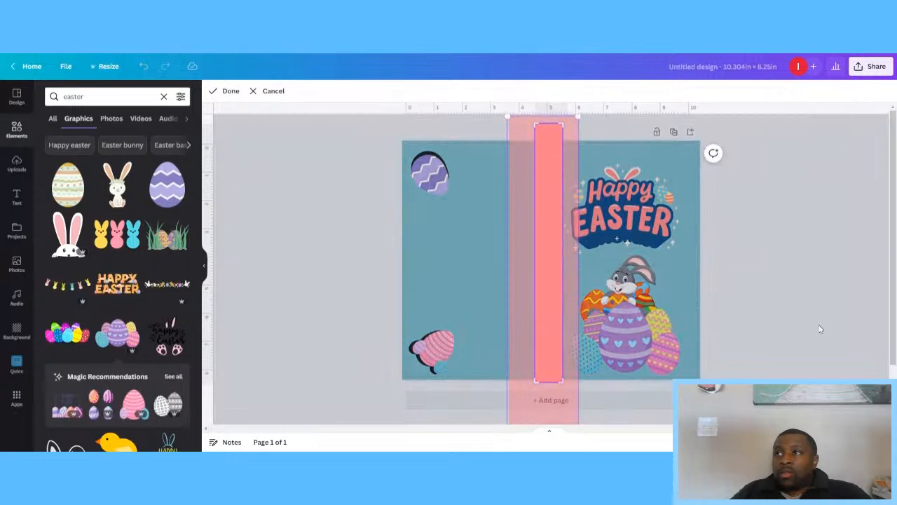
{"action": "left_click", "coordinate": [819, 330]}
{"action": "mouse_move", "coordinate": [542, 288]}
{"action": "left_mouse_down"}
{"action": "mouse_move", "coordinate": [549, 284]}
{"action": "mouse_move", "coordinate": [540, 281]}
{"action": "left_mouse_up"}
{"action": "left_click", "coordinate": [778, 301]}
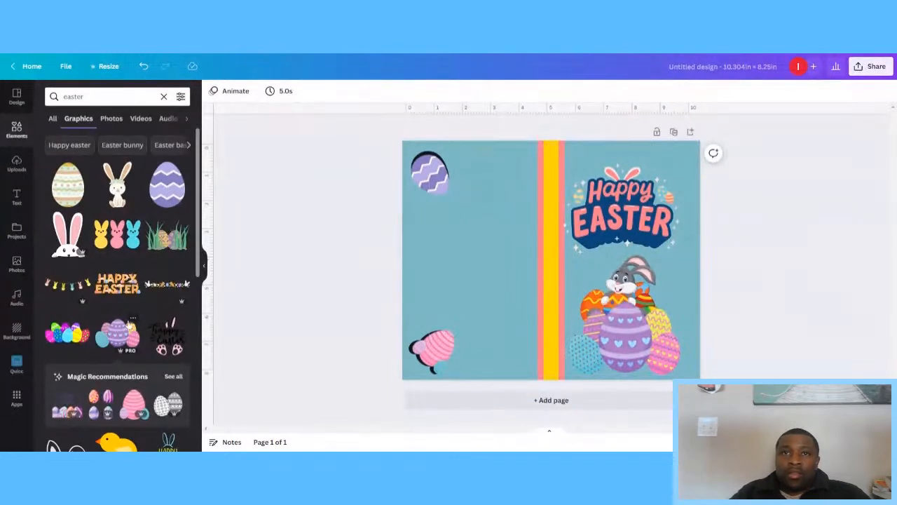
Step: Search the graphics for "easter bunny tail"
{"action": "left_click_drag", "start_coordinate": [200, 285], "coordinate": [197, 211]}
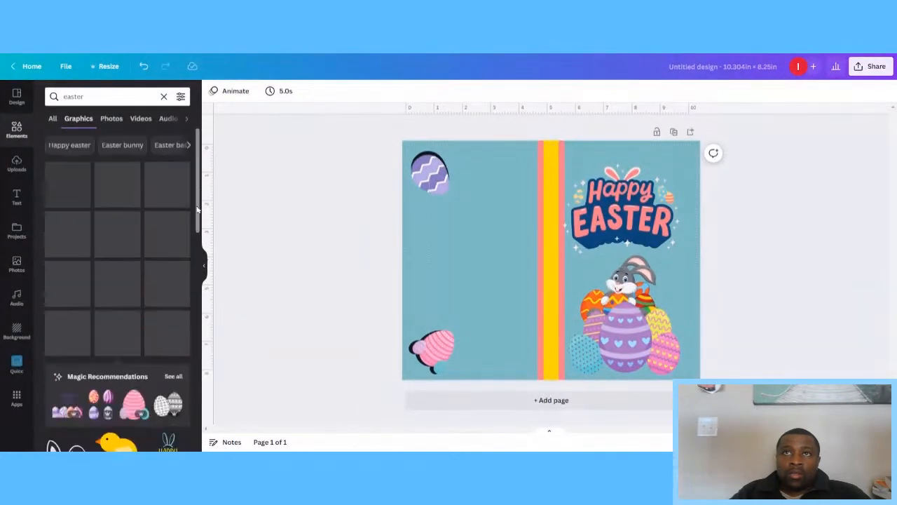
{"action": "left_click", "coordinate": [95, 96]}
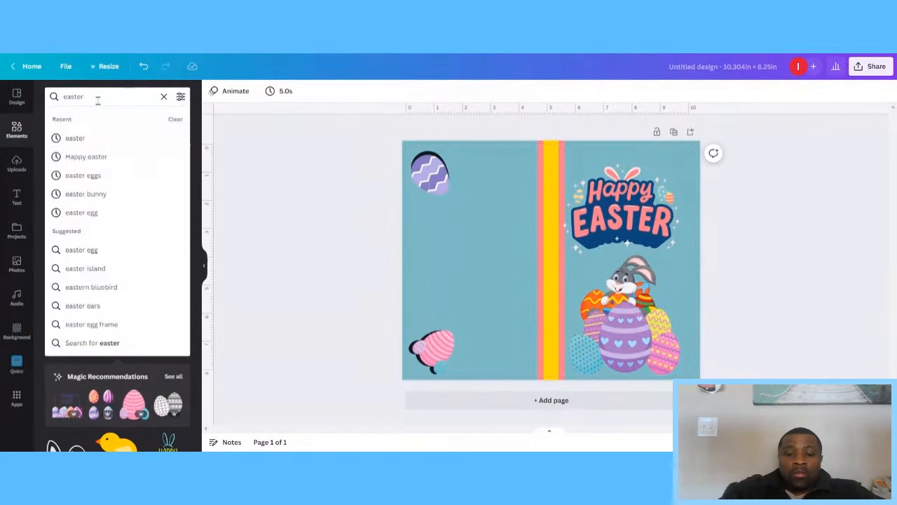
{"action": "type", "text": "bunny"}
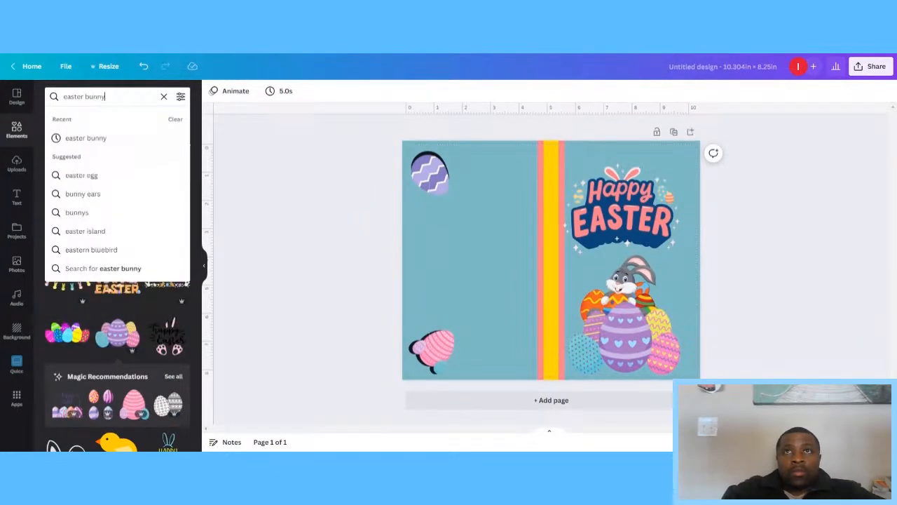
{"action": "type", "text": " tail"}
{"action": "key", "text": "Return"}
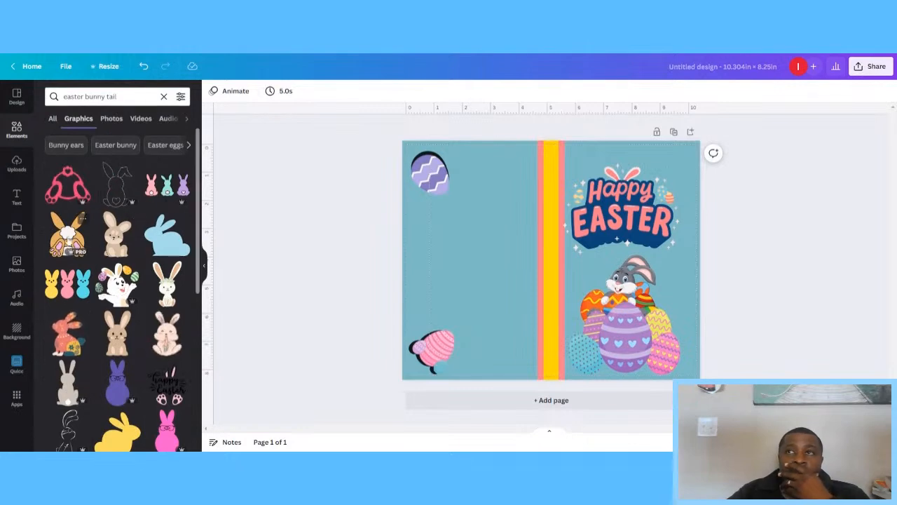
Step: Add the tan rear-view bunny graphic and place it in the middle of the back cover
{"action": "left_click", "coordinate": [67, 232]}
{"action": "left_click_drag", "start_coordinate": [555, 257], "coordinate": [483, 256]}
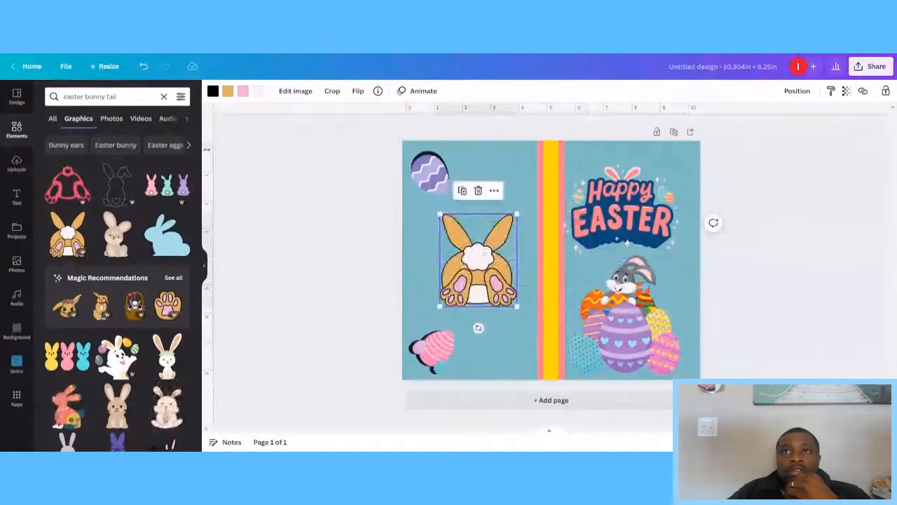
Step: Search the graphics for "Grass" and place the flowered grass strip with the butterfly across the rear-view bunny's feet
{"action": "left_click", "coordinate": [142, 97]}
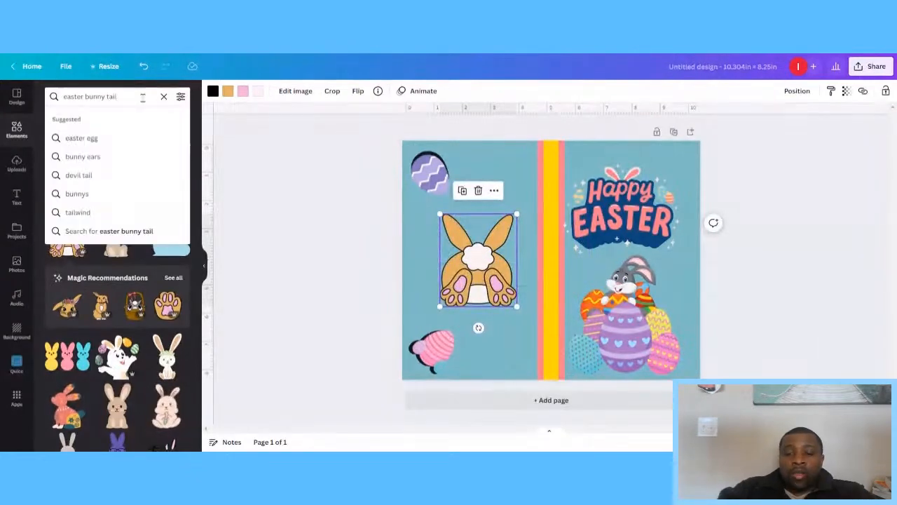
{"action": "key", "text": "BackSpace"}
{"action": "key", "text": "BackSpace"}
{"action": "key", "text": "BackSpace"}
{"action": "key", "text": "BackSpace"}
{"action": "key", "text": "BackSpace"}
{"action": "key", "text": "BackSpace"}
{"action": "key", "text": "BackSpace"}
{"action": "key", "text": "BackSpace"}
{"action": "key", "text": "BackSpace"}
{"action": "key", "text": "BackSpace"}
{"action": "key", "text": "BackSpace"}
{"action": "key", "text": "BackSpace"}
{"action": "key", "text": "BackSpace"}
{"action": "key", "text": "BackSpace"}
{"action": "key", "text": "BackSpace"}
{"action": "key", "text": "BackSpace"}
{"action": "key", "text": "BackSpace"}
{"action": "type", "text": "G"}
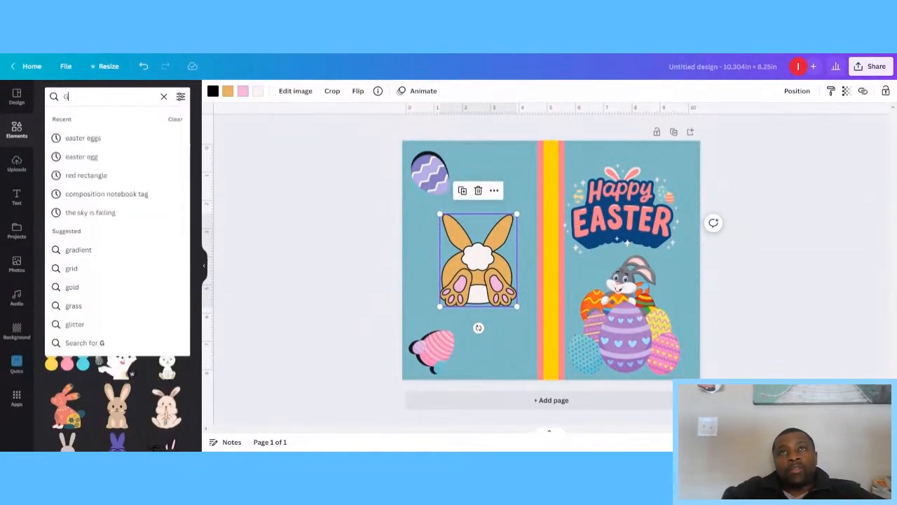
{"action": "type", "text": "rass"}
{"action": "key", "text": "Return"}
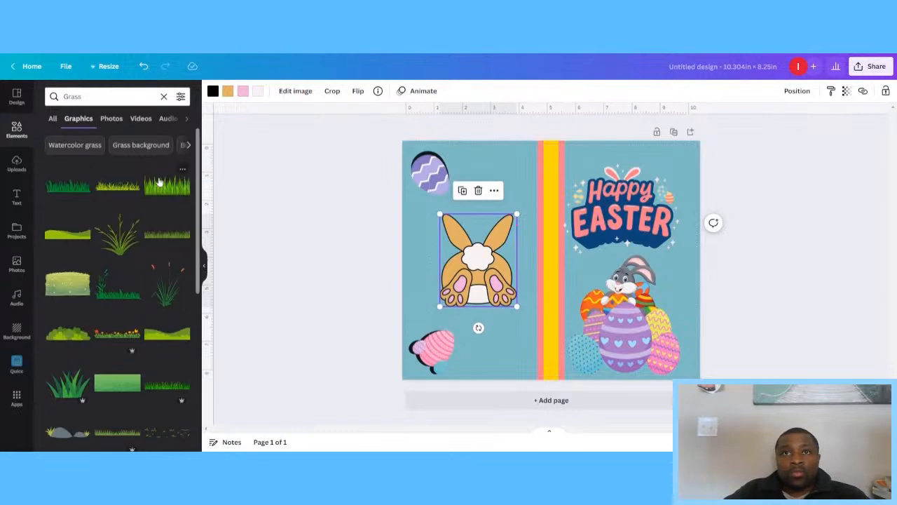
{"action": "left_click", "coordinate": [119, 335]}
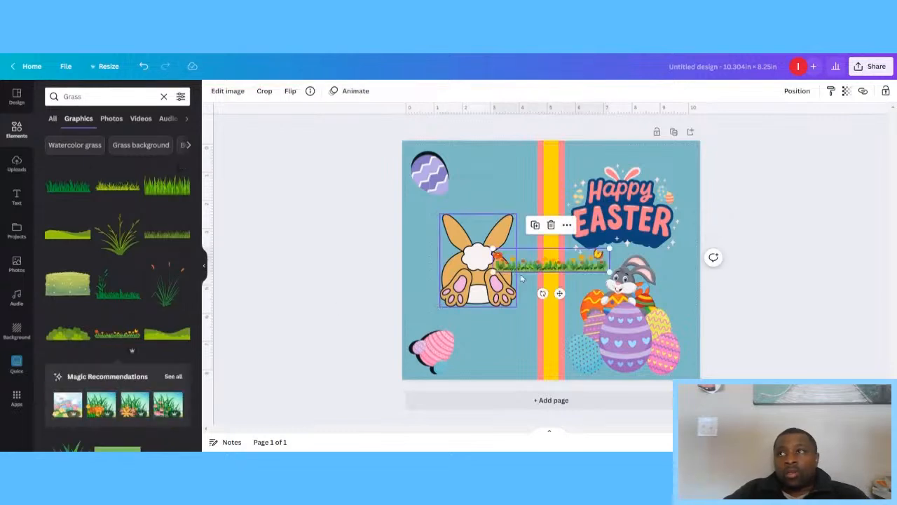
{"action": "left_click_drag", "start_coordinate": [554, 263], "coordinate": [471, 300]}
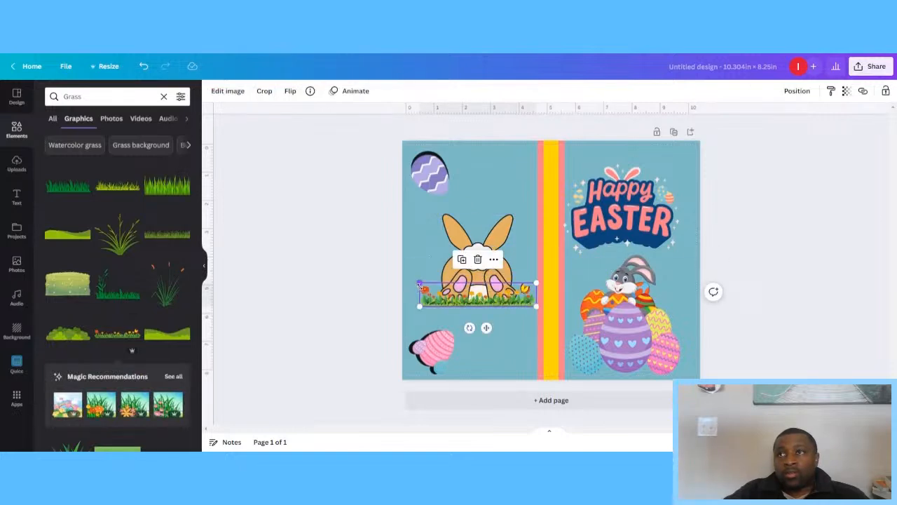
Step: Enlarge the grass strip to span the back cover and crop off the part overhanging the page's outer edge
{"action": "left_click_drag", "start_coordinate": [419, 283], "coordinate": [356, 269]}
{"action": "left_click_drag", "start_coordinate": [492, 294], "coordinate": [500, 289]}
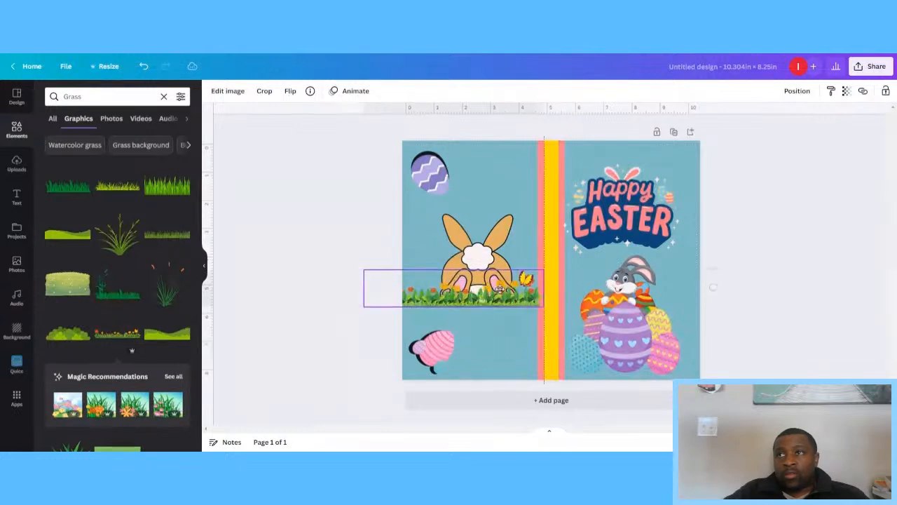
{"action": "double_click", "coordinate": [500, 289]}
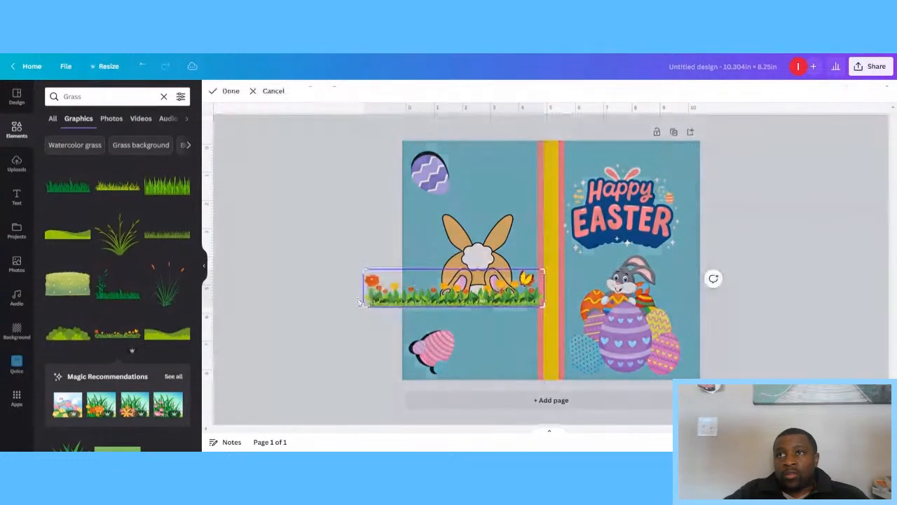
{"action": "left_click_drag", "start_coordinate": [363, 304], "coordinate": [407, 302]}
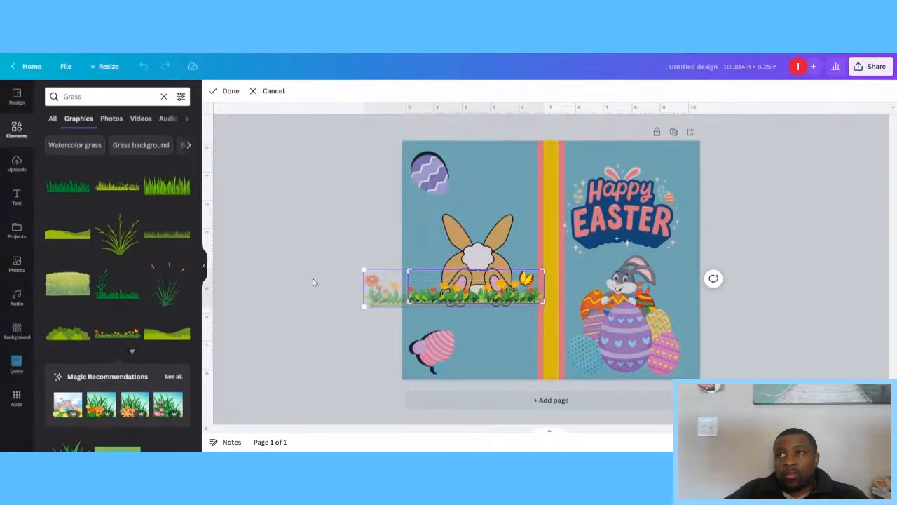
{"action": "left_click", "coordinate": [278, 268]}
{"action": "left_click", "coordinate": [435, 302]}
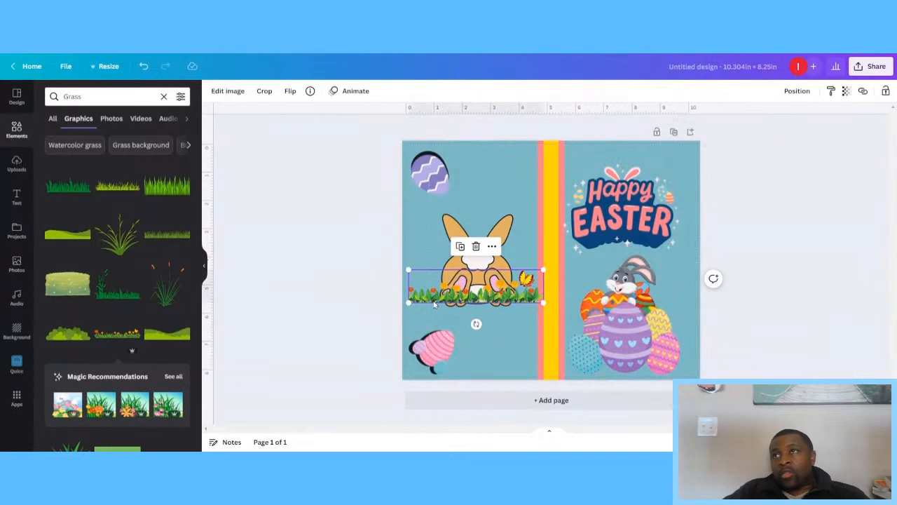
{"action": "left_click_drag", "start_coordinate": [470, 280], "coordinate": [468, 281]}
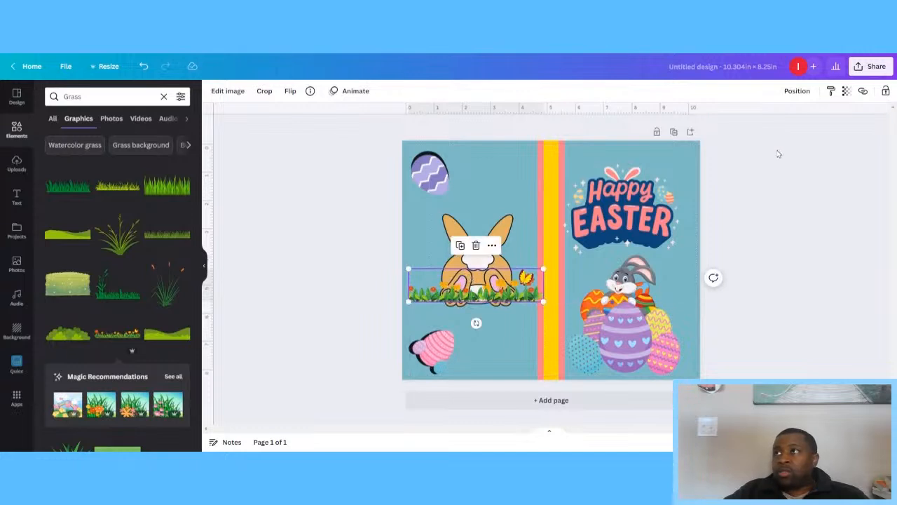
Step: Send the grass strip backward so it sits behind the rear-view bunny
{"action": "left_click", "coordinate": [799, 92]}
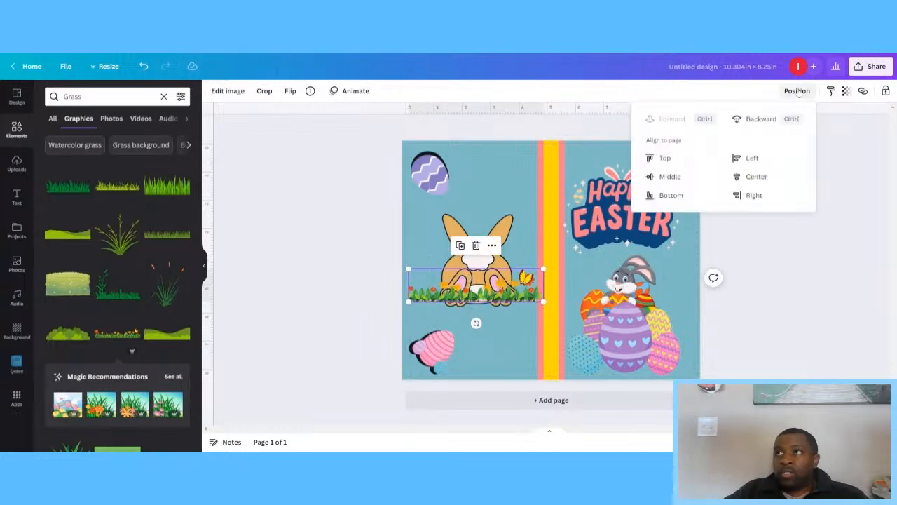
{"action": "left_click", "coordinate": [759, 120]}
{"action": "left_click", "coordinate": [491, 273]}
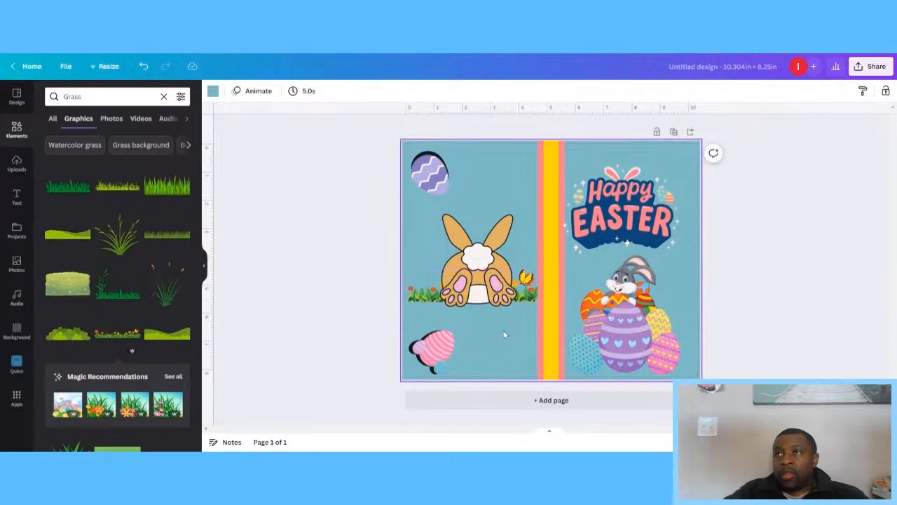
Step: Shrink the rear-view bunny and center it on the grass strip
{"action": "left_click", "coordinate": [490, 274]}
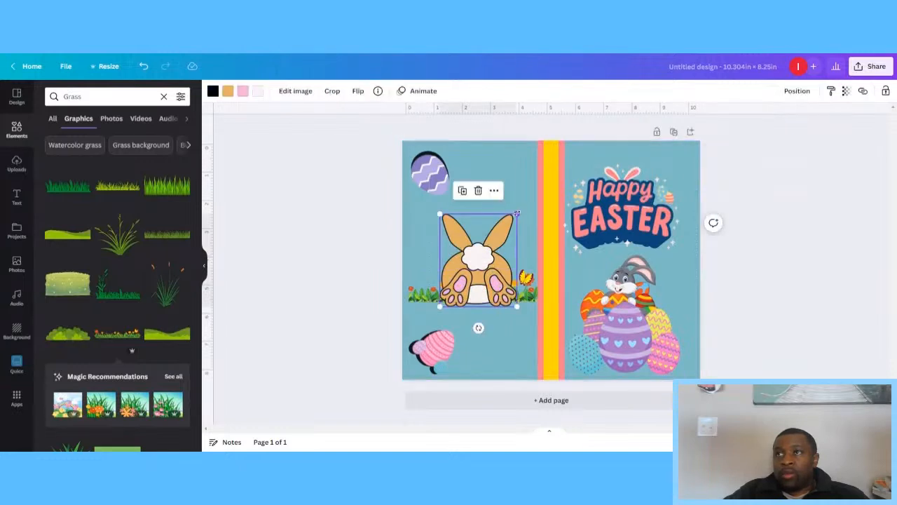
{"action": "left_click_drag", "start_coordinate": [516, 213], "coordinate": [492, 243]}
{"action": "left_click_drag", "start_coordinate": [465, 276], "coordinate": [472, 276]}
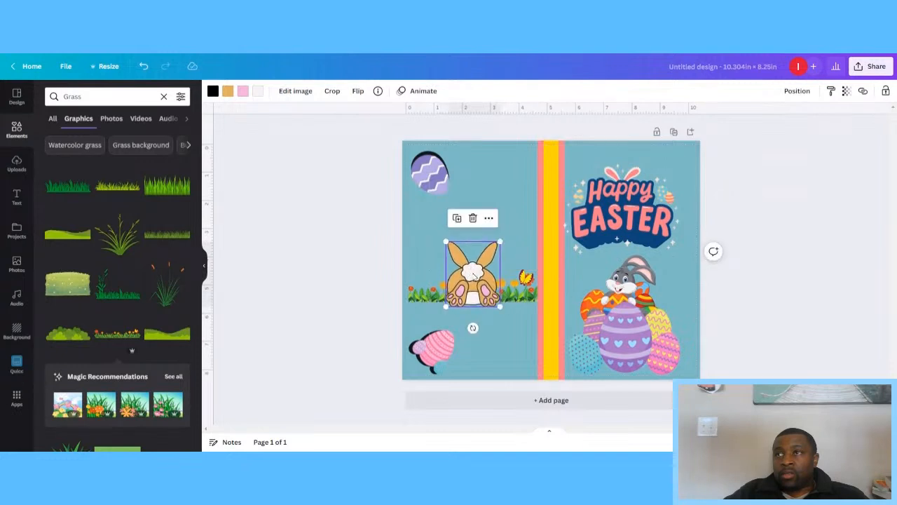
{"action": "left_click", "coordinate": [476, 354]}
Step: Delete the pink striped egg and the purple zigzag egg from the back cover along with their black shadows
{"action": "left_click", "coordinate": [438, 358]}
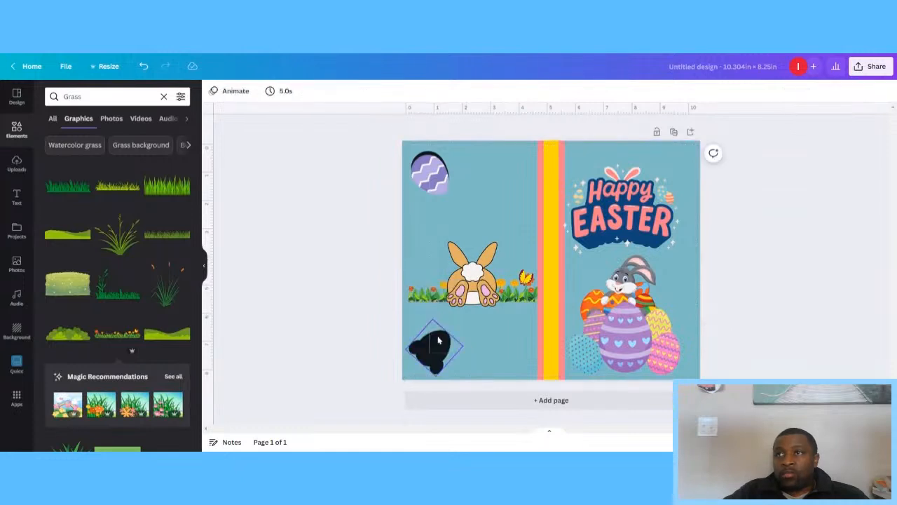
{"action": "left_click", "coordinate": [437, 290]}
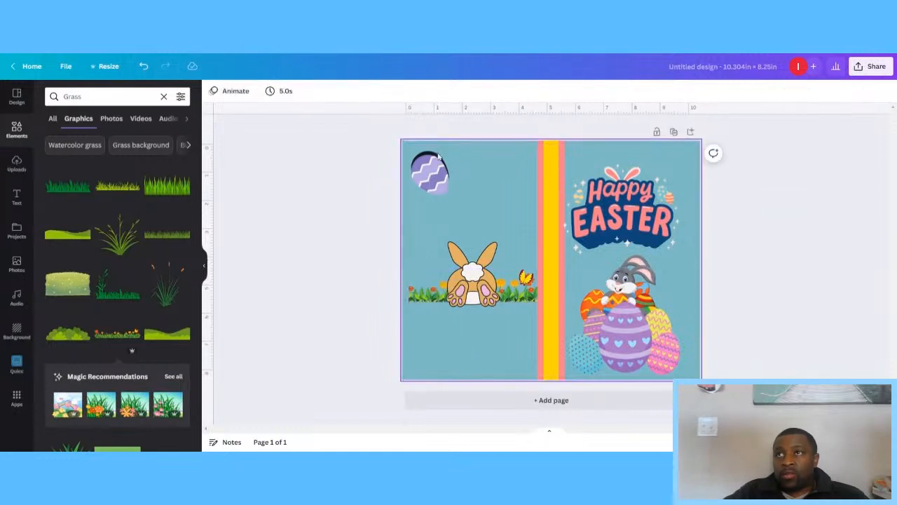
{"action": "left_click", "coordinate": [433, 173]}
{"action": "left_click", "coordinate": [430, 121]}
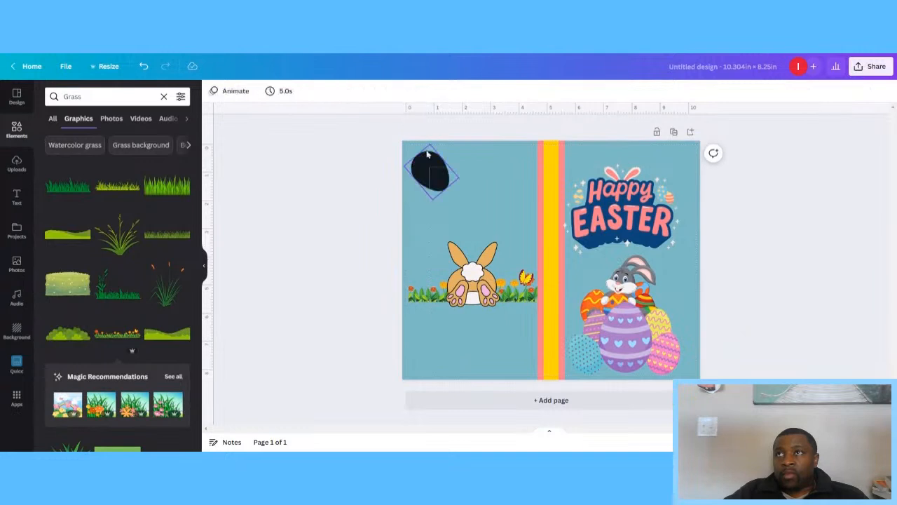
{"action": "left_click", "coordinate": [428, 173]}
{"action": "left_click", "coordinate": [430, 229]}
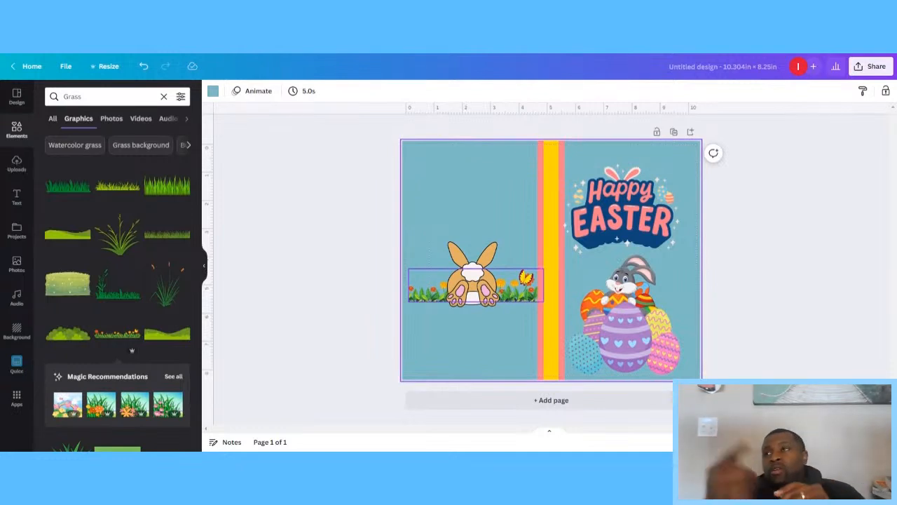
Step: Shrink the Happy Easter title slightly and move it up, centered above the bunny on the front cover
{"action": "left_click", "coordinate": [633, 209]}
{"action": "left_click_drag", "start_coordinate": [634, 209], "coordinate": [636, 209]}
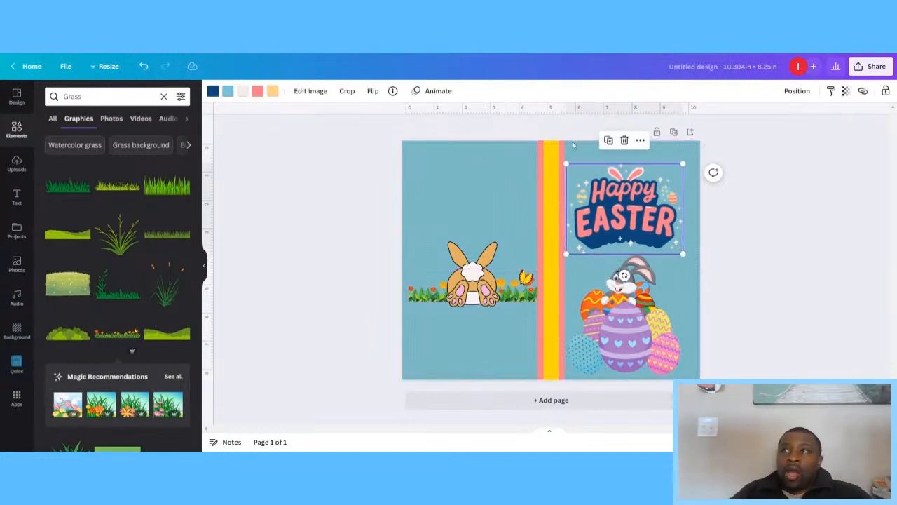
{"action": "left_click_drag", "start_coordinate": [566, 164], "coordinate": [575, 169]}
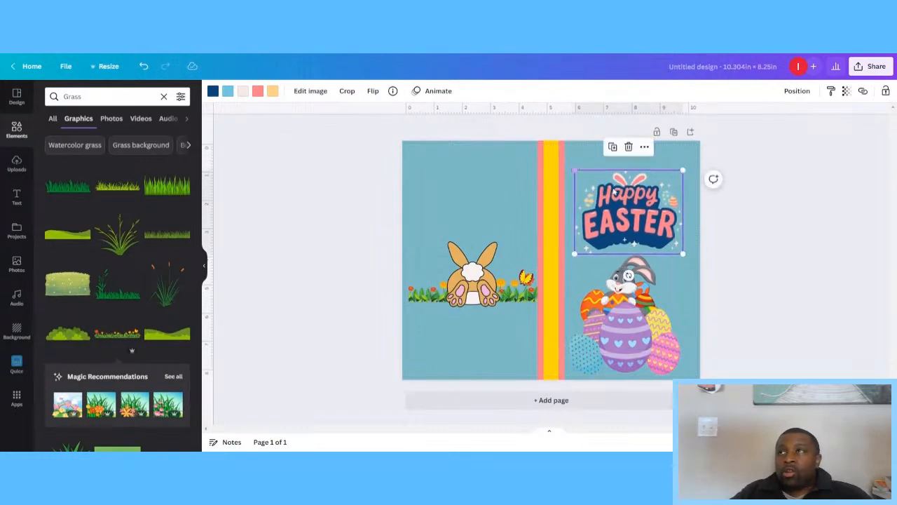
{"action": "left_click_drag", "start_coordinate": [623, 203], "coordinate": [620, 189]}
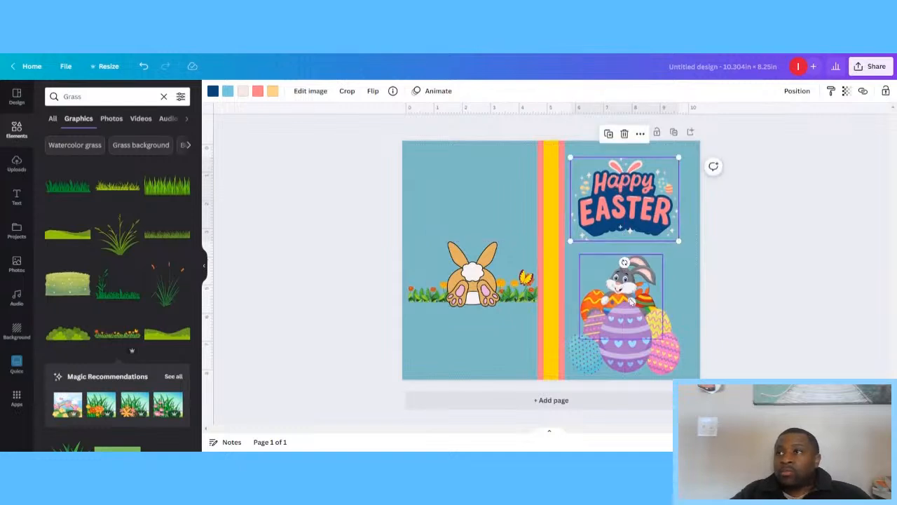
Step: Move the grey bunny up toward the title and crop the upper edge of the egg cluster slightly
{"action": "left_click", "coordinate": [630, 303]}
{"action": "left_click_drag", "start_coordinate": [631, 303], "coordinate": [629, 285]}
{"action": "double_click", "coordinate": [629, 315]}
{"action": "left_click", "coordinate": [625, 350]}
{"action": "double_click", "coordinate": [625, 351]}
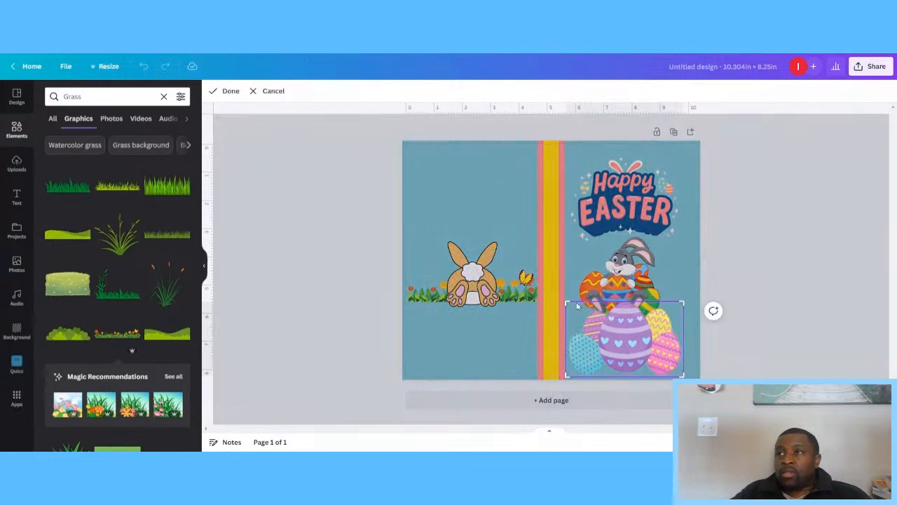
{"action": "left_click_drag", "start_coordinate": [566, 302], "coordinate": [566, 305]}
{"action": "left_click", "coordinate": [690, 266]}
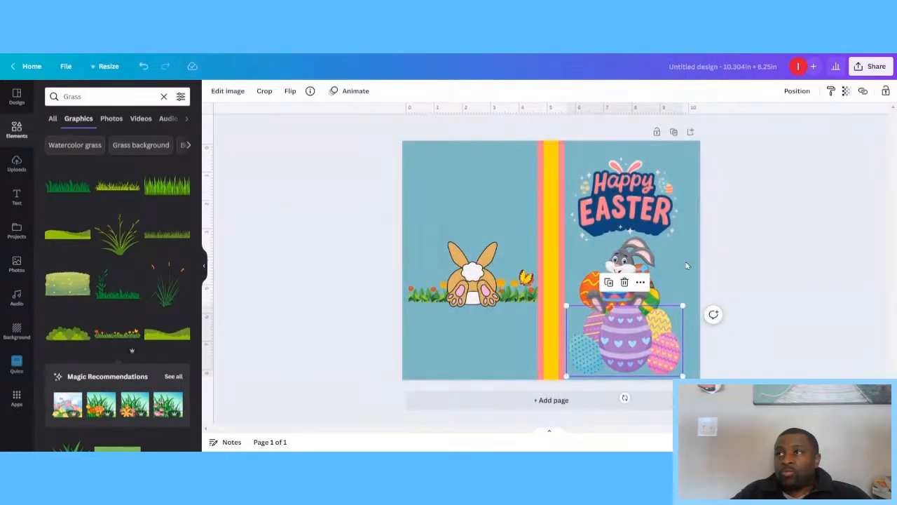
{"action": "left_click", "coordinate": [690, 268]}
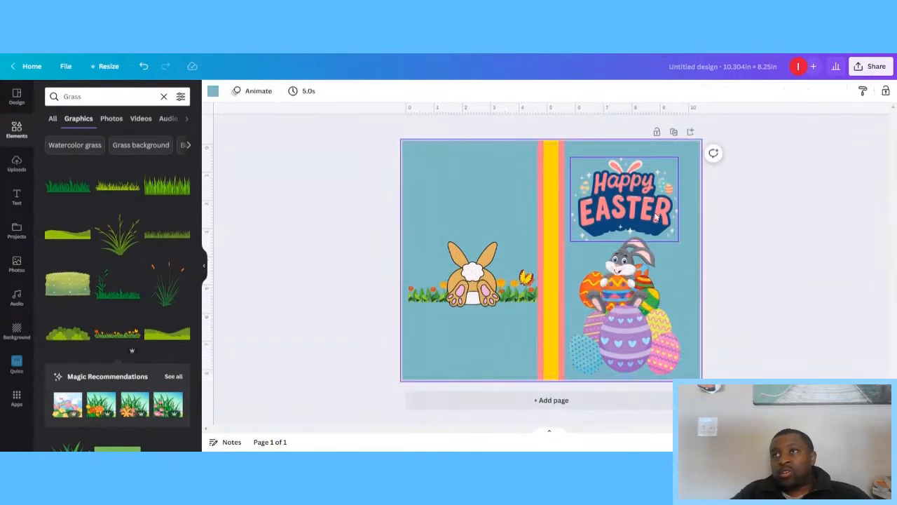